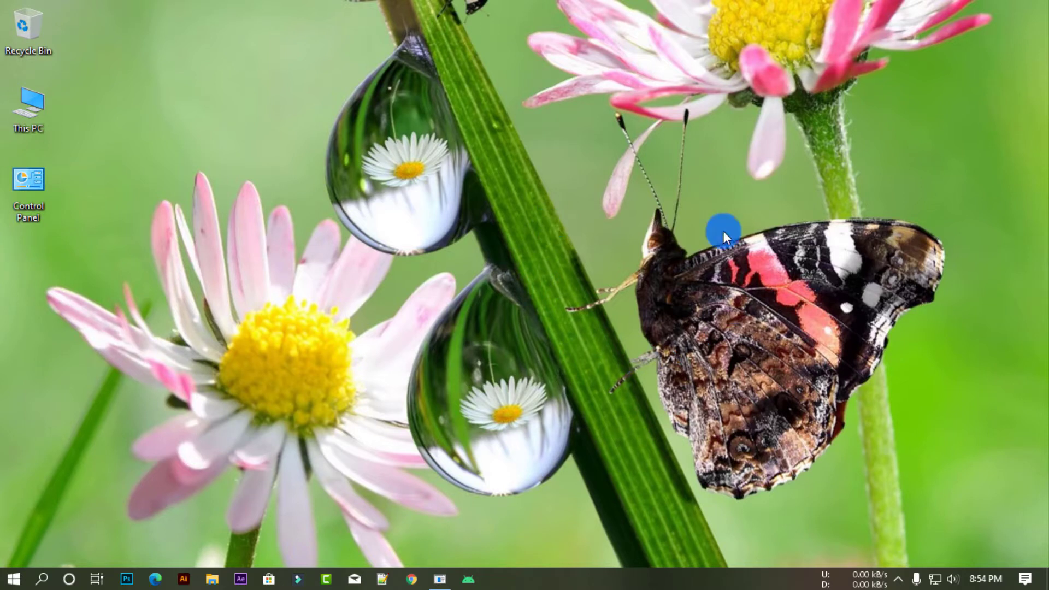
pyautogui.rightClick(581, 149)
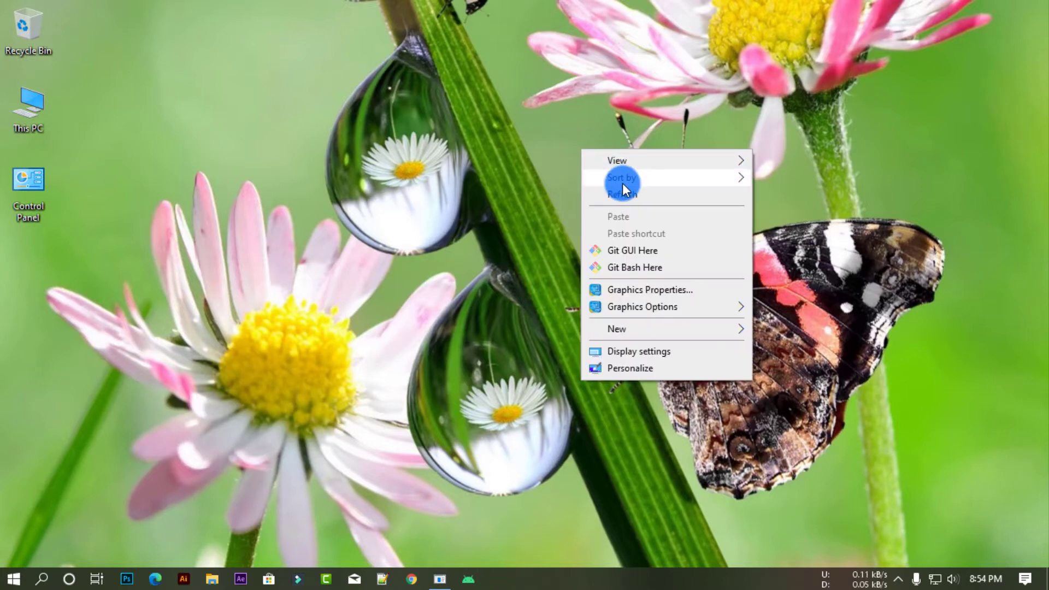
pyautogui.click(623, 195)
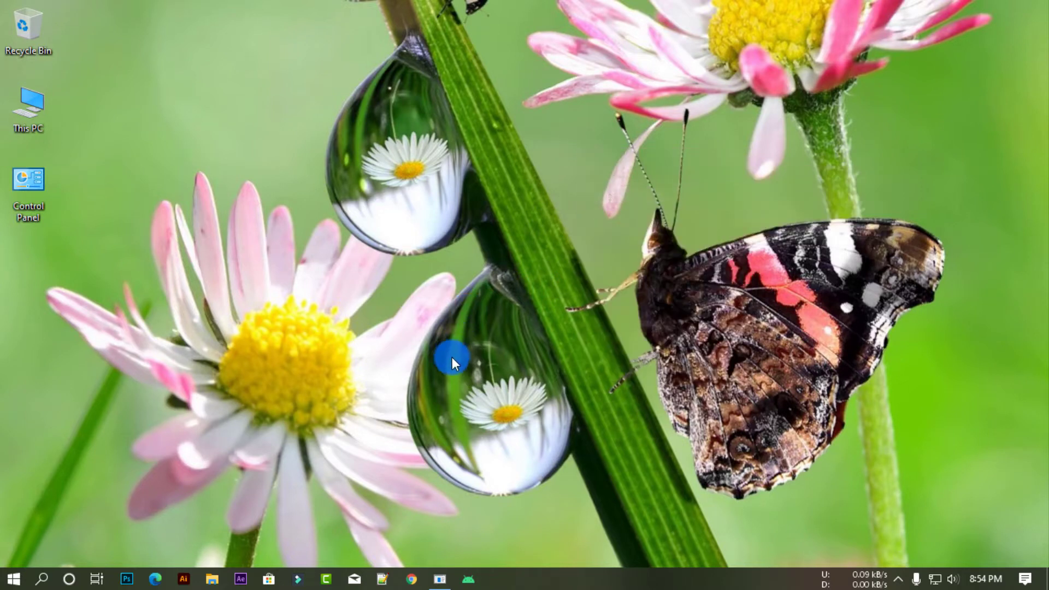
# Open Chrome and search Google for "admob".
pyautogui.click(414, 580)
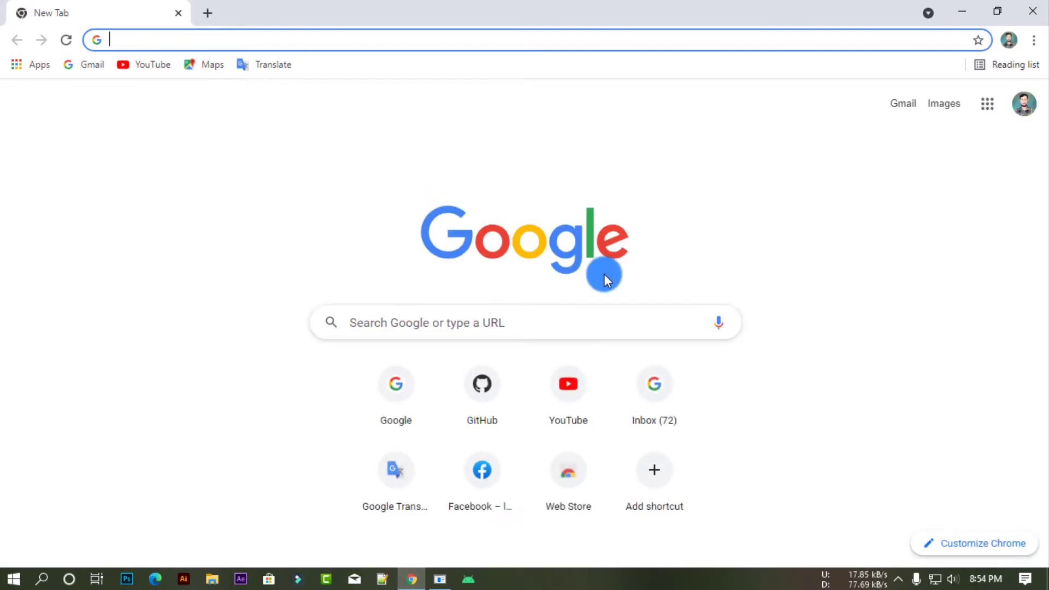
pyautogui.click(396, 377)
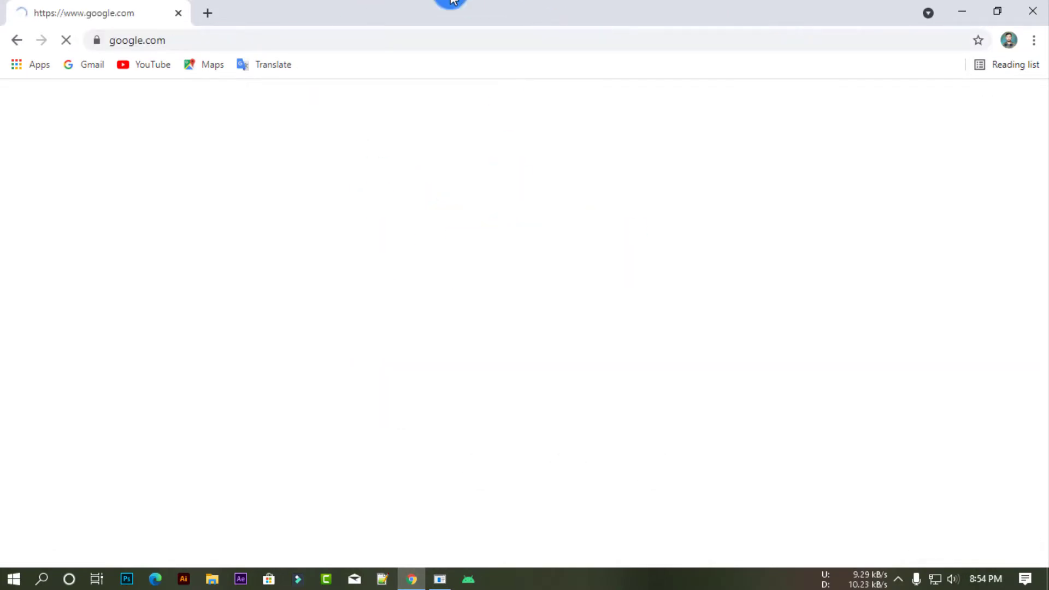
pyautogui.write('a')
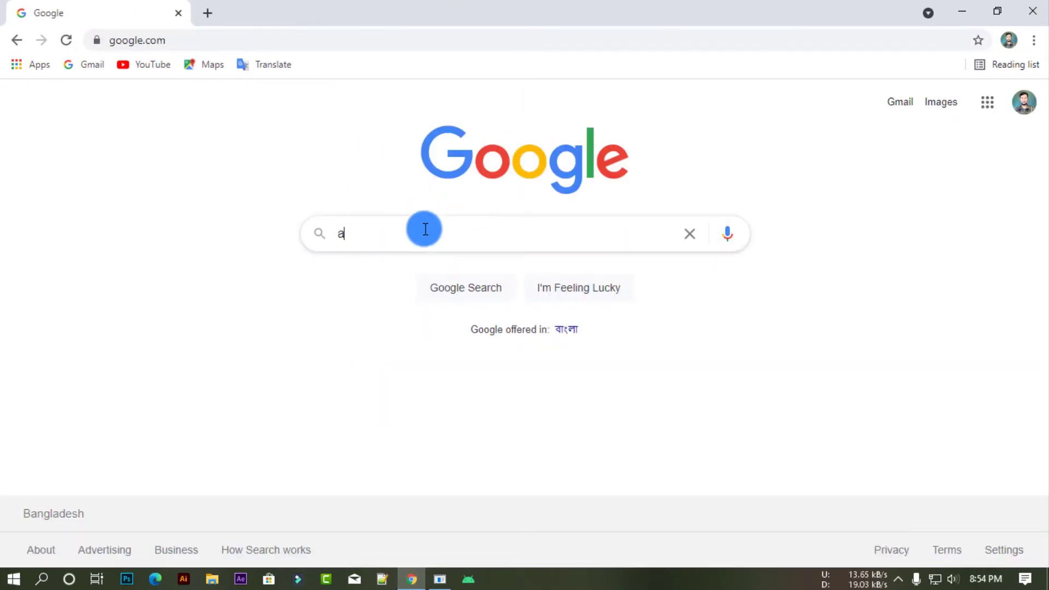
pyautogui.write('dm')
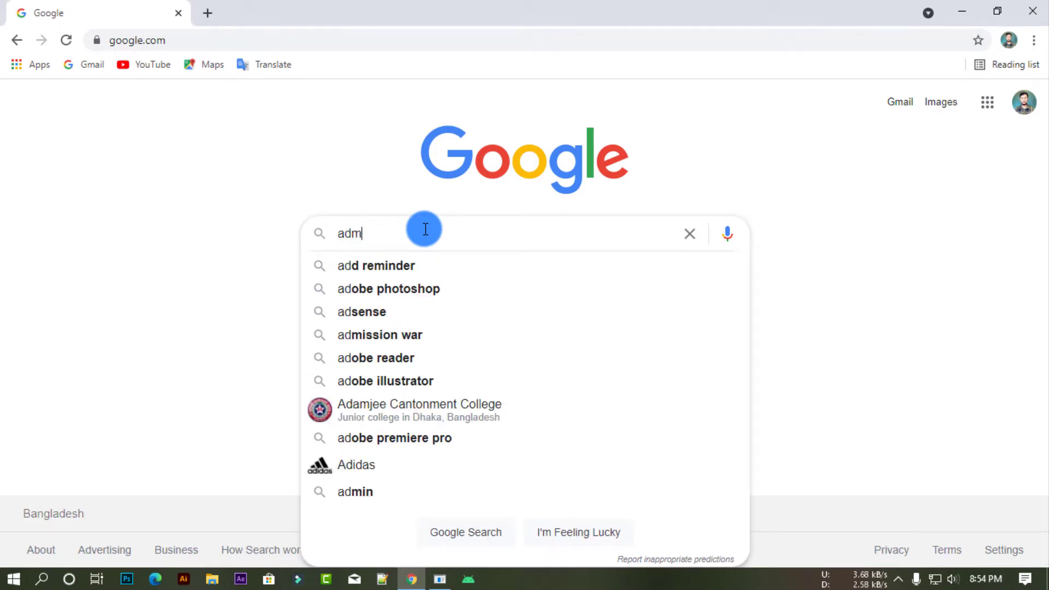
pyautogui.write('ob')
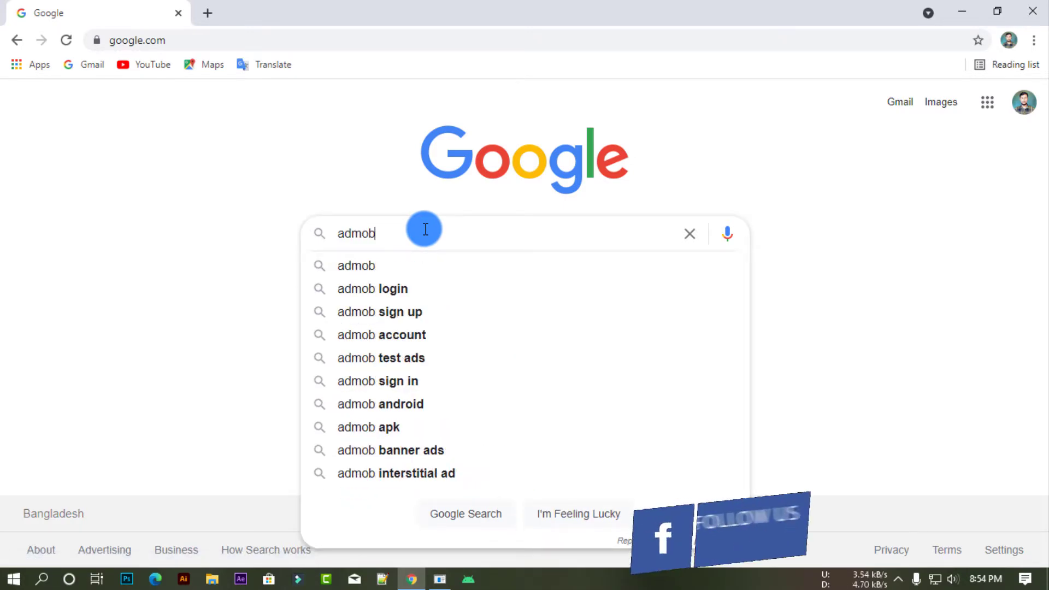
pyautogui.press('Return')
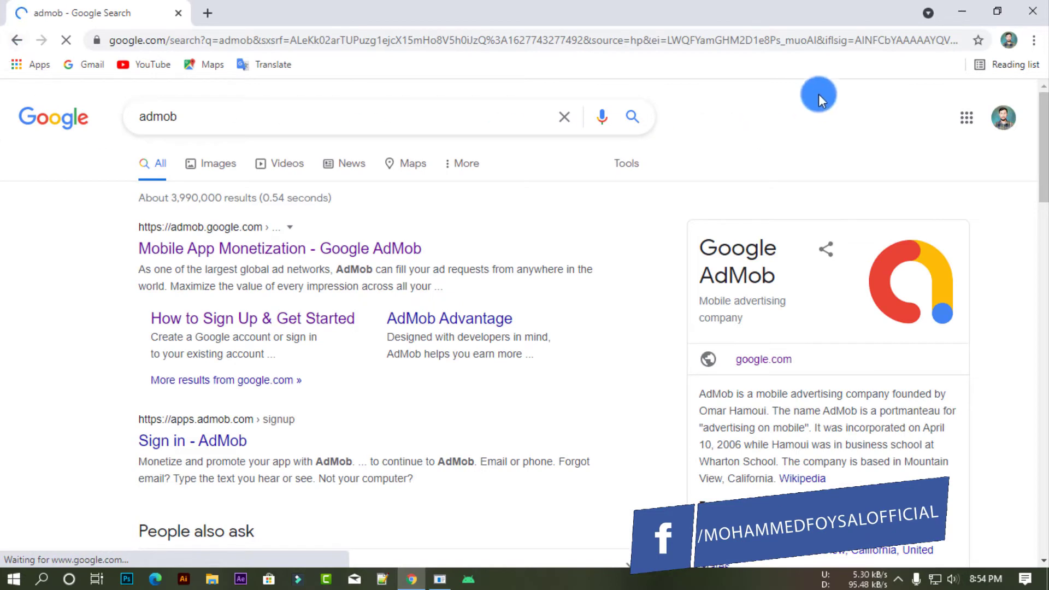
# Check which Google account the browser is signed in with and open the Mobile App Monetization - Google AdMob search result.
pyautogui.click(1009, 40)
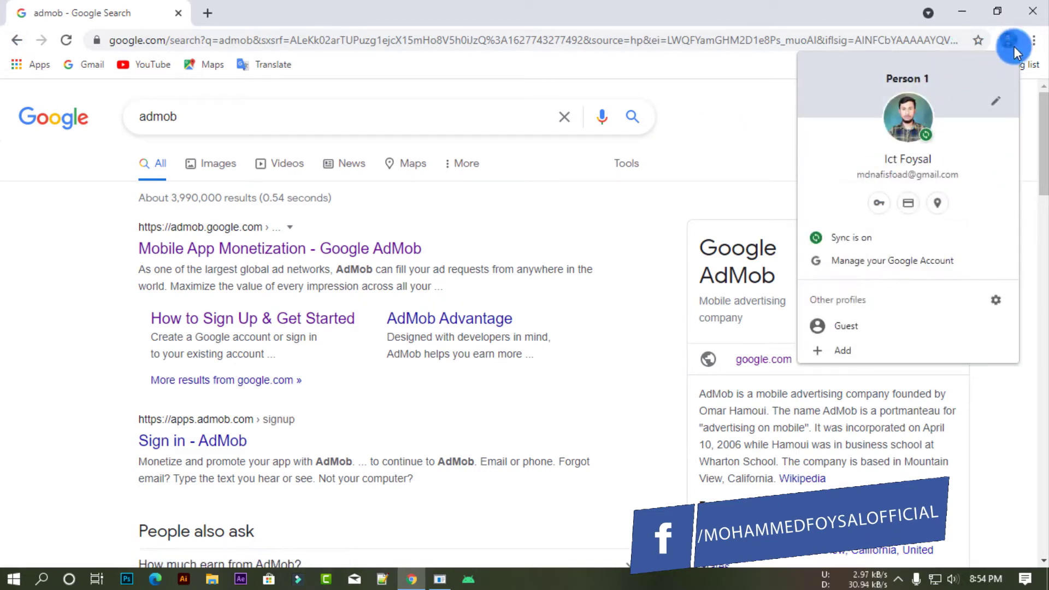
pyautogui.click(1012, 44)
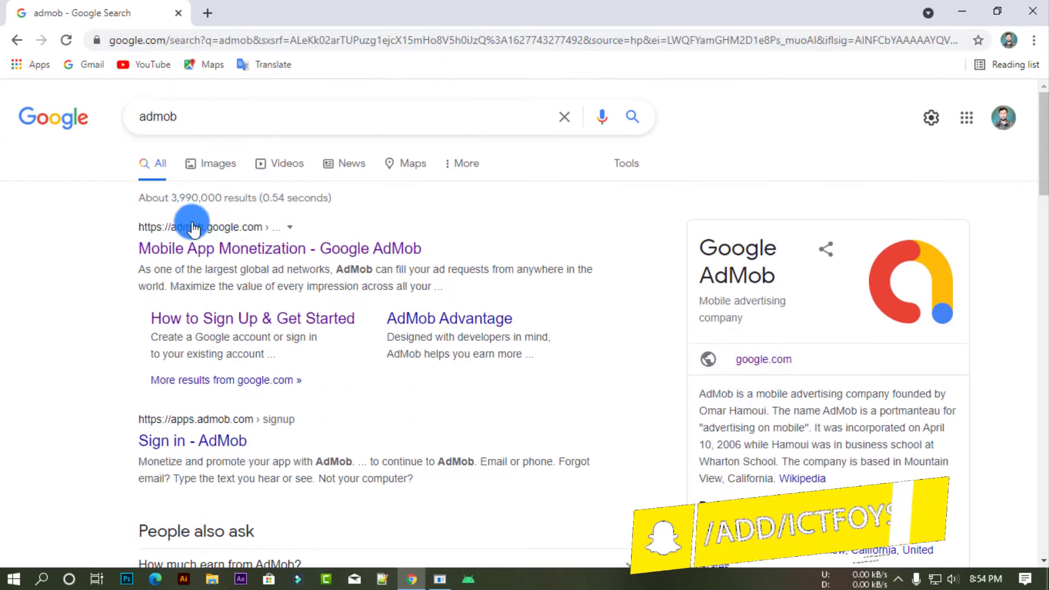
pyautogui.click(244, 250)
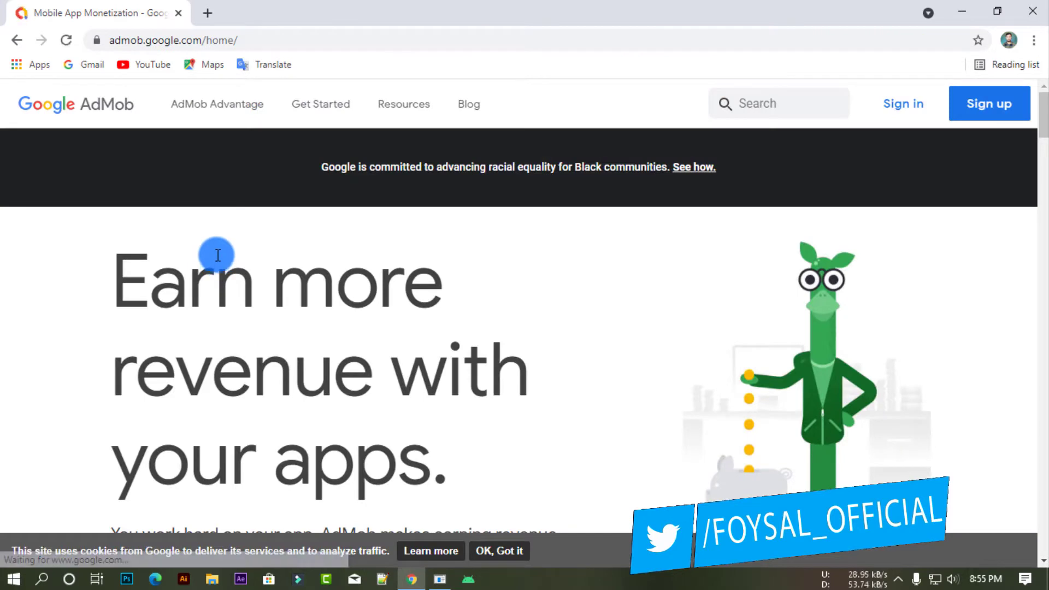
pyautogui.click(17, 40)
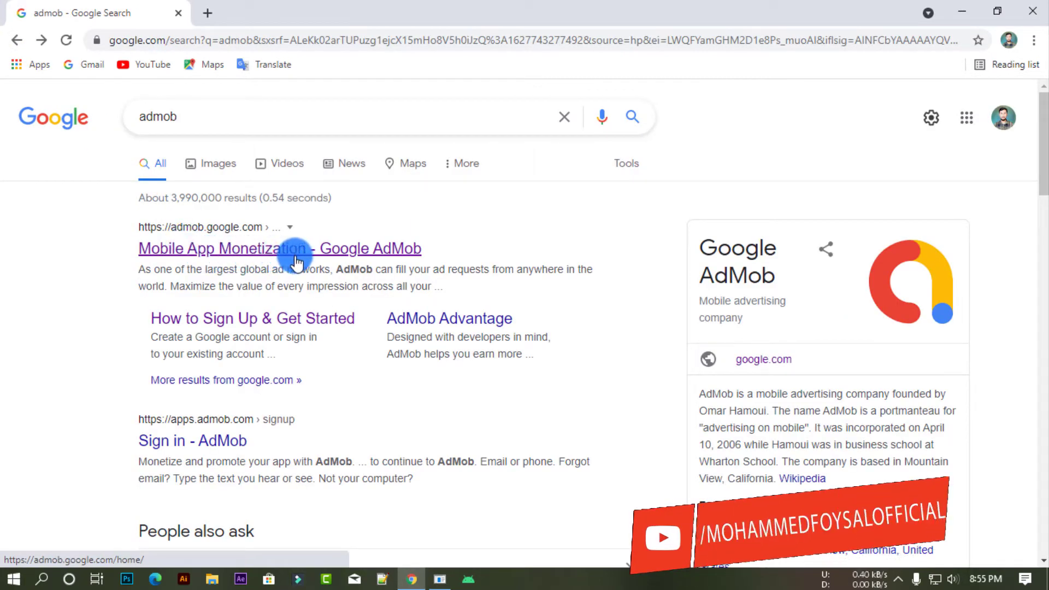
pyautogui.click(385, 250)
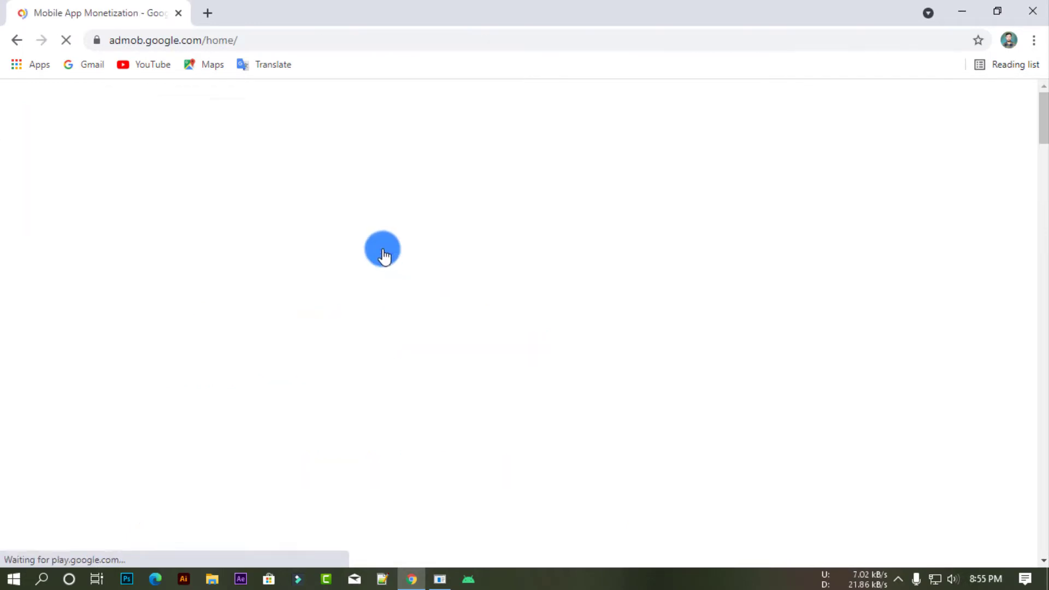
pyautogui.scroll(-9, 360, 254)
pyautogui.scroll(9, 361, 254)
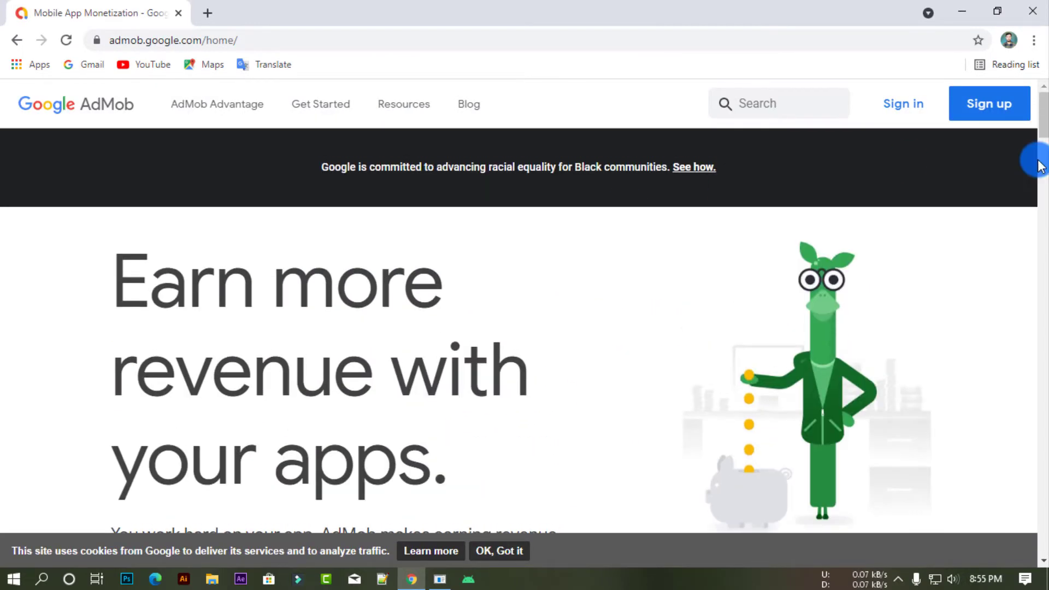
# Start signing up for AdMob from its home page and look over the account creation form.
pyautogui.click(998, 105)
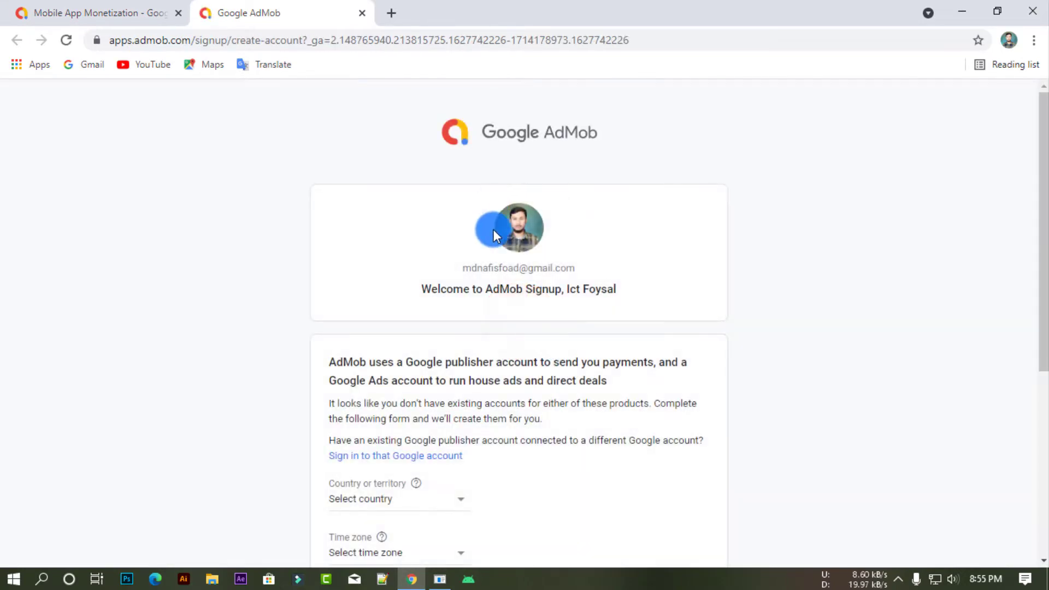
pyautogui.scroll(-4, 616, 254)
pyautogui.scroll(4, 466, 264)
pyautogui.scroll(-4, 757, 239)
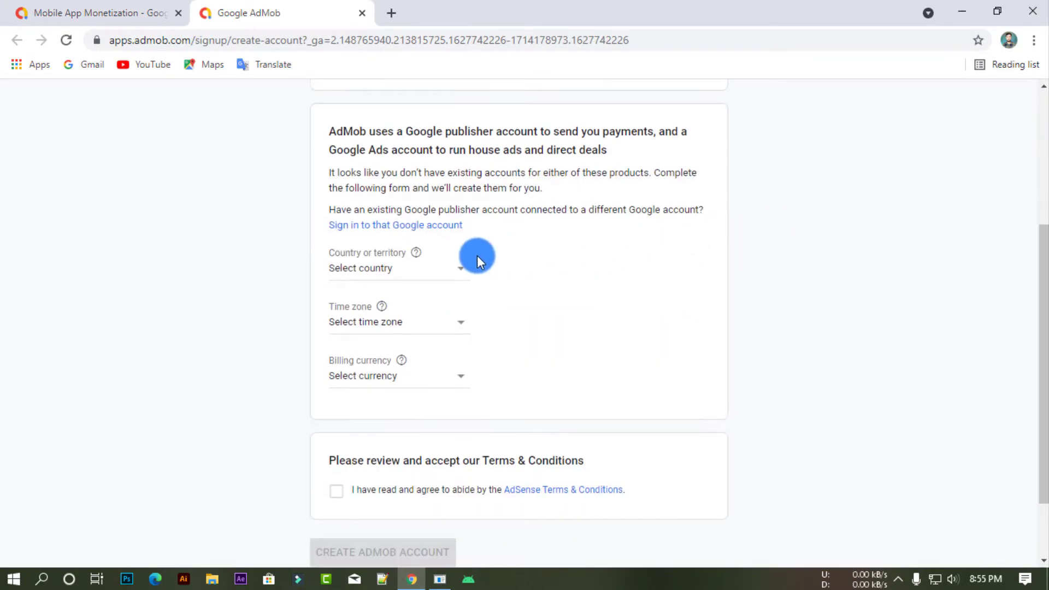
# Set the account's country to Bangladesh, time zone to (UTC+06:00) Dhaka and billing currency to US Dollar (USD $).
pyautogui.click(454, 276)
pyautogui.scroll(-2, 409, 461)
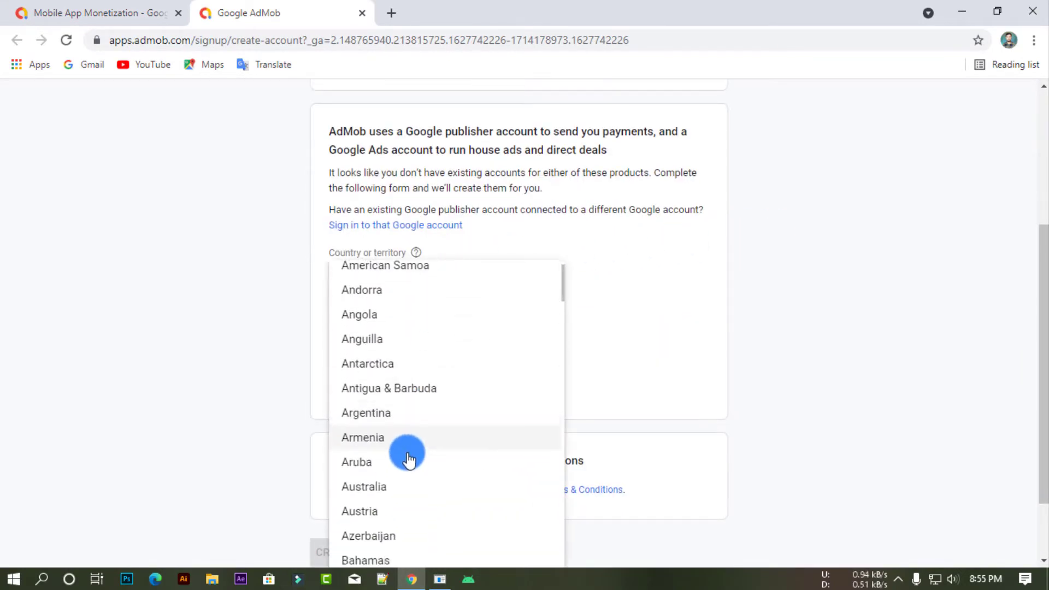
pyautogui.scroll(-4, 408, 456)
pyautogui.click(404, 398)
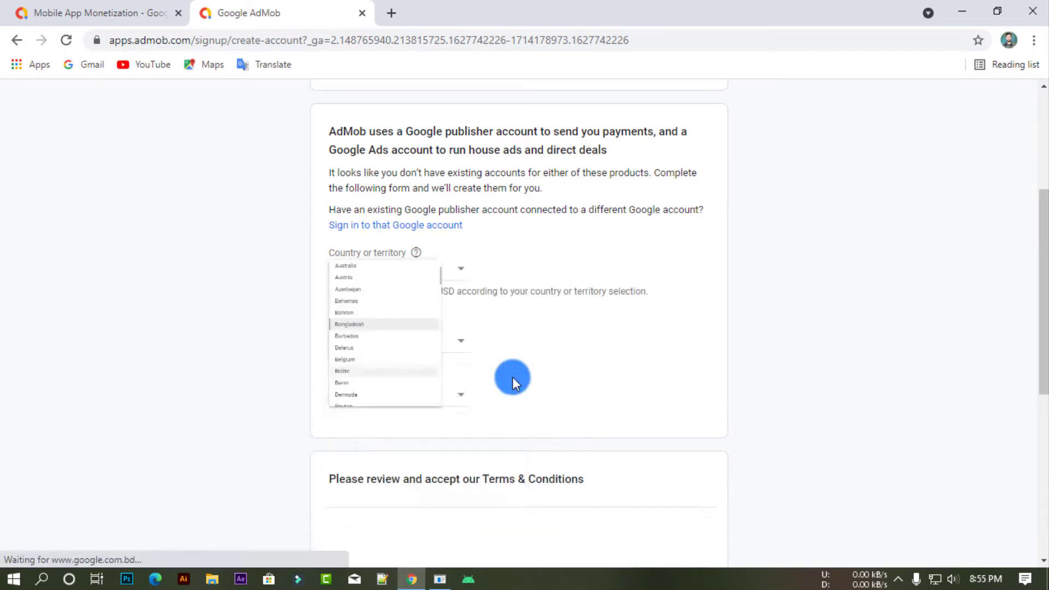
pyautogui.click(442, 343)
pyautogui.click(424, 316)
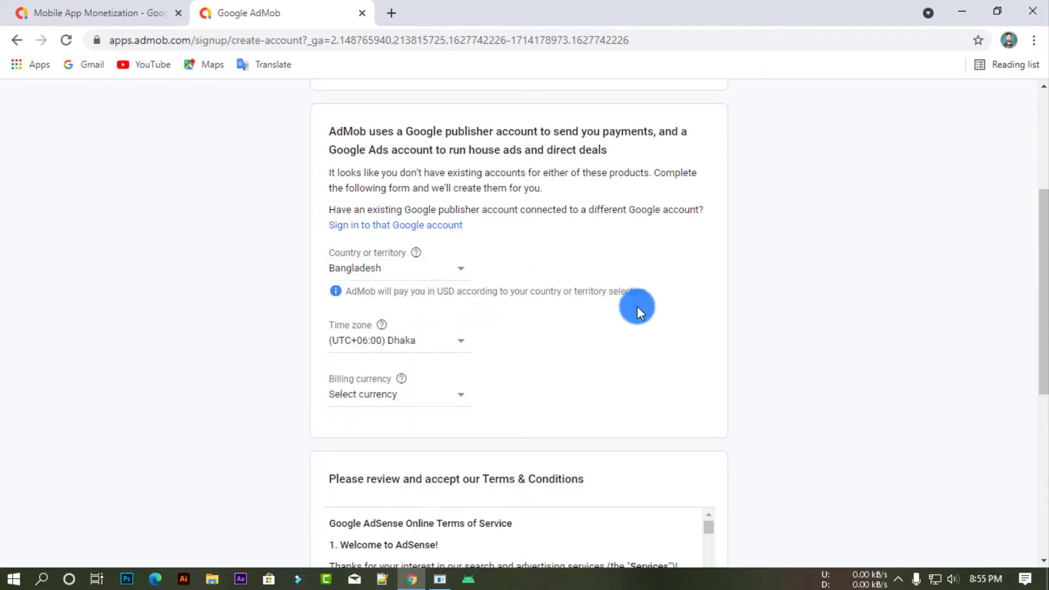
pyautogui.scroll(-3, 637, 306)
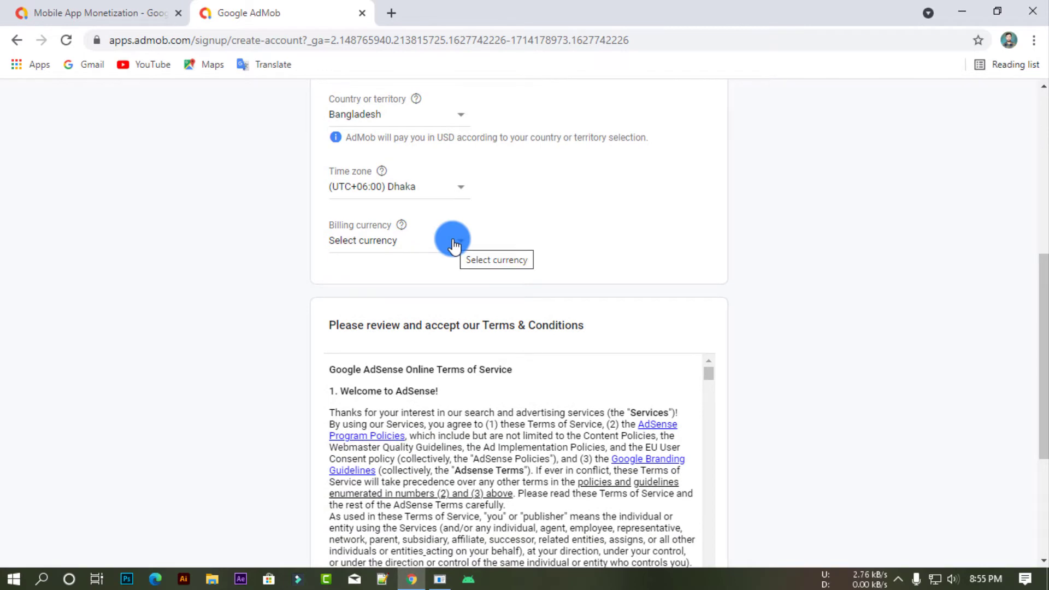
pyautogui.click(454, 240)
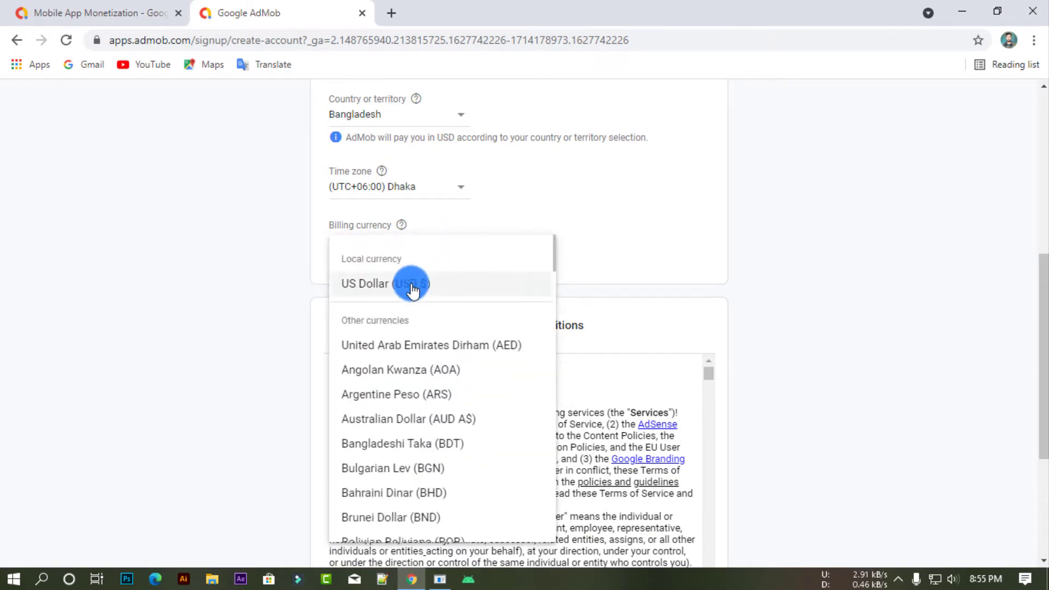
pyautogui.click(448, 285)
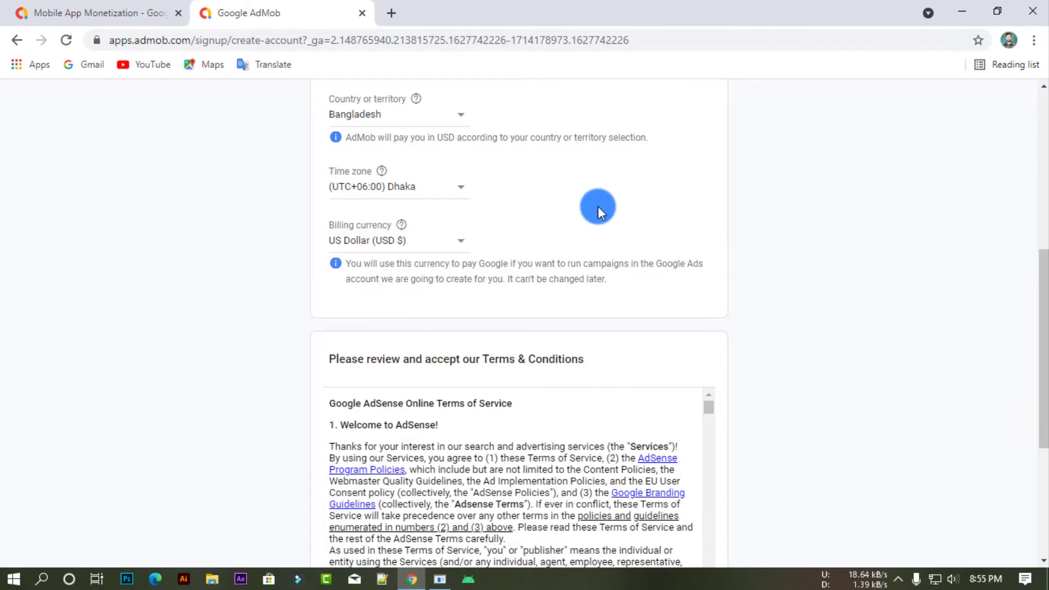
# Accept the AdSense Terms & Conditions and create the AdMob account.
pyautogui.scroll(-5, 546, 224)
pyautogui.click(334, 407)
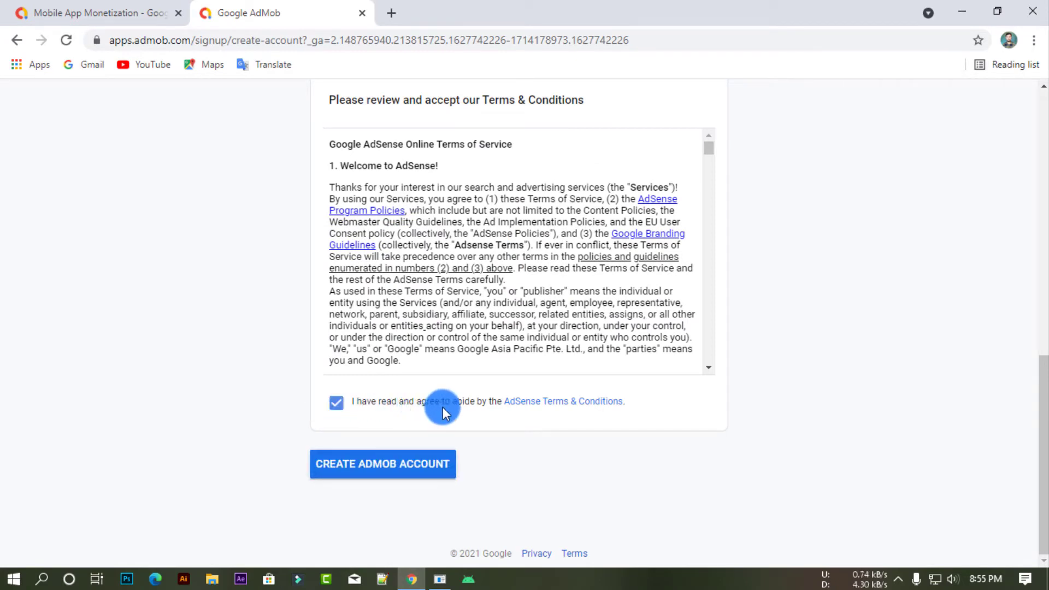
pyautogui.click(394, 472)
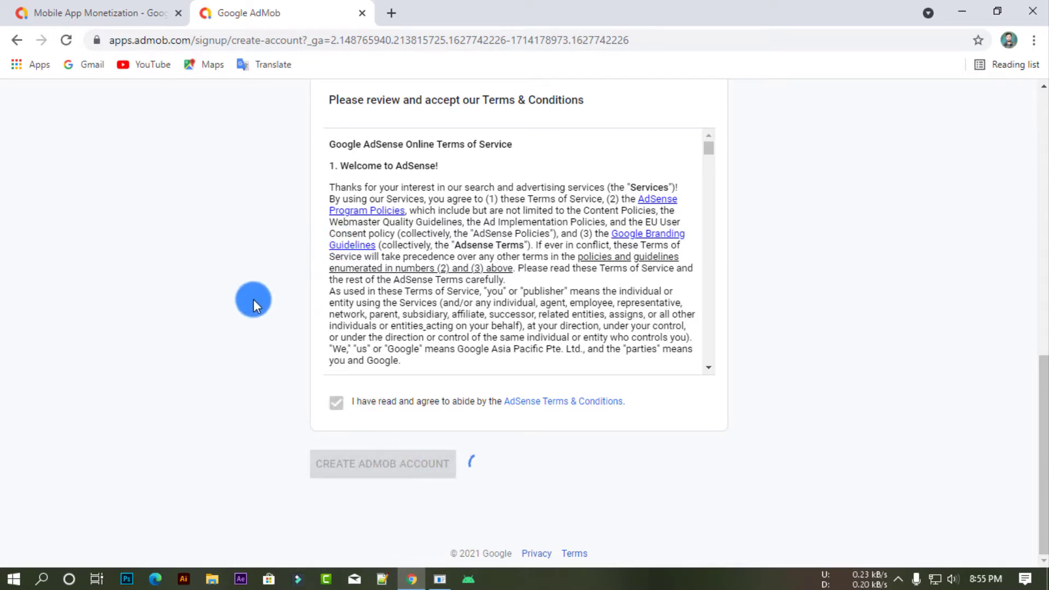
# In the email preferences, choose No for customized help and performance suggestions and Yes for special offers.
pyautogui.scroll(-10, 563, 270)
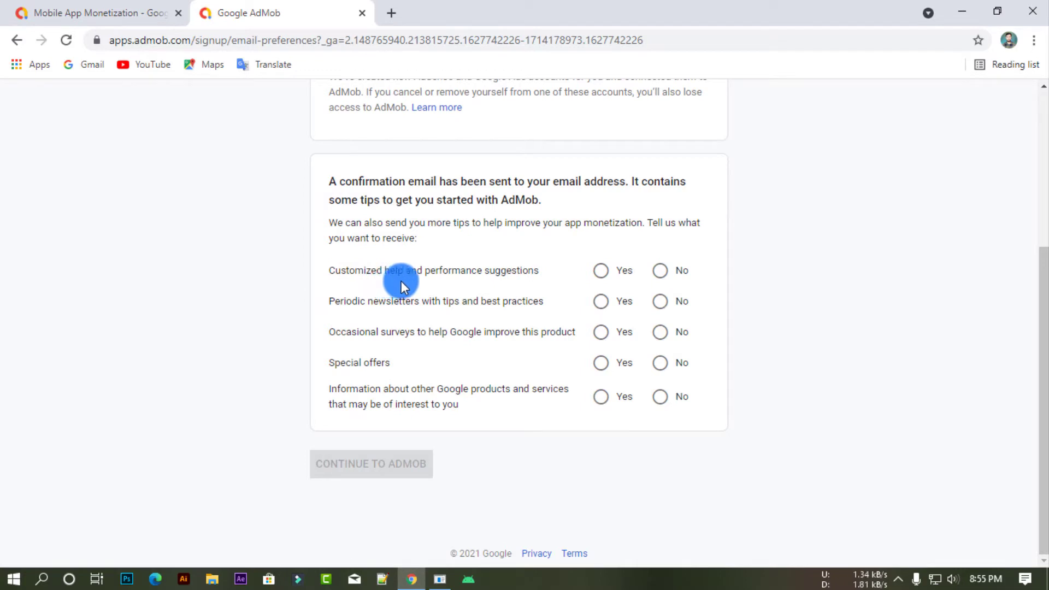
pyautogui.scroll(5, 457, 278)
pyautogui.scroll(-4, 452, 284)
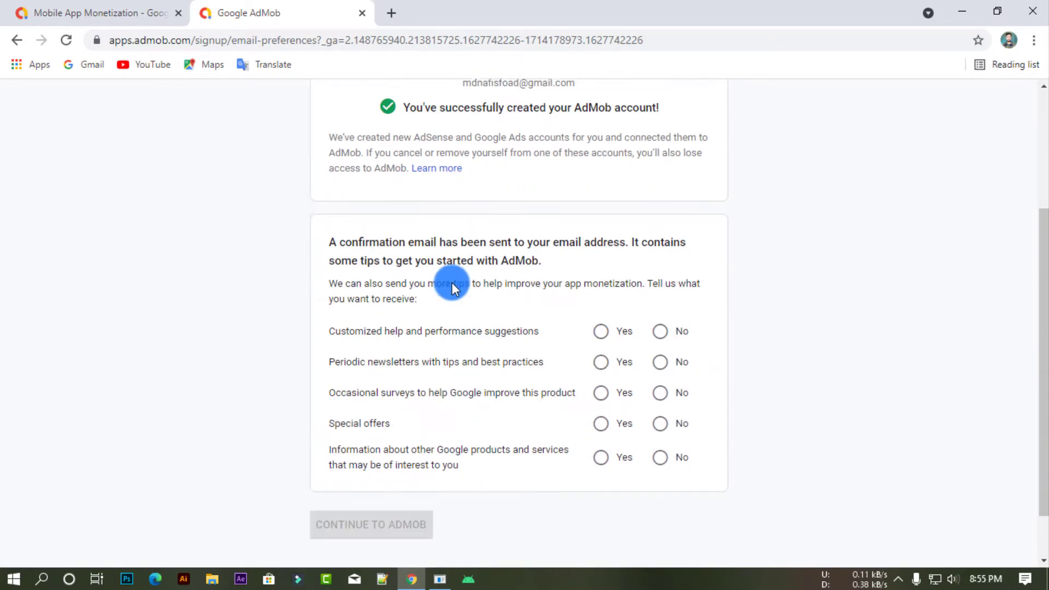
pyautogui.scroll(-1, 451, 283)
pyautogui.scroll(1, 451, 284)
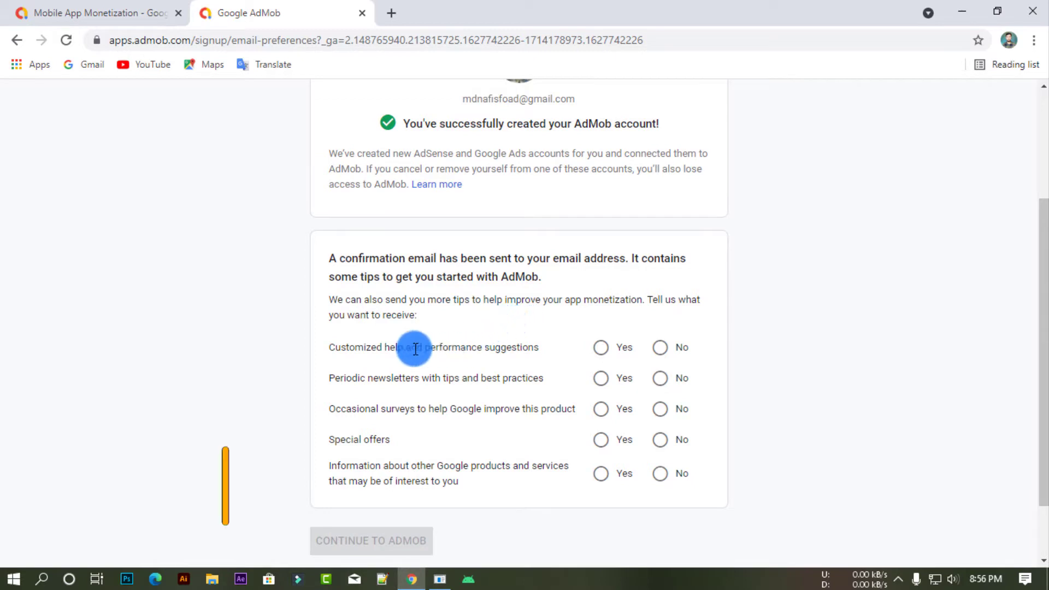
pyautogui.moveTo(330, 348); pyautogui.dragTo(483, 348)
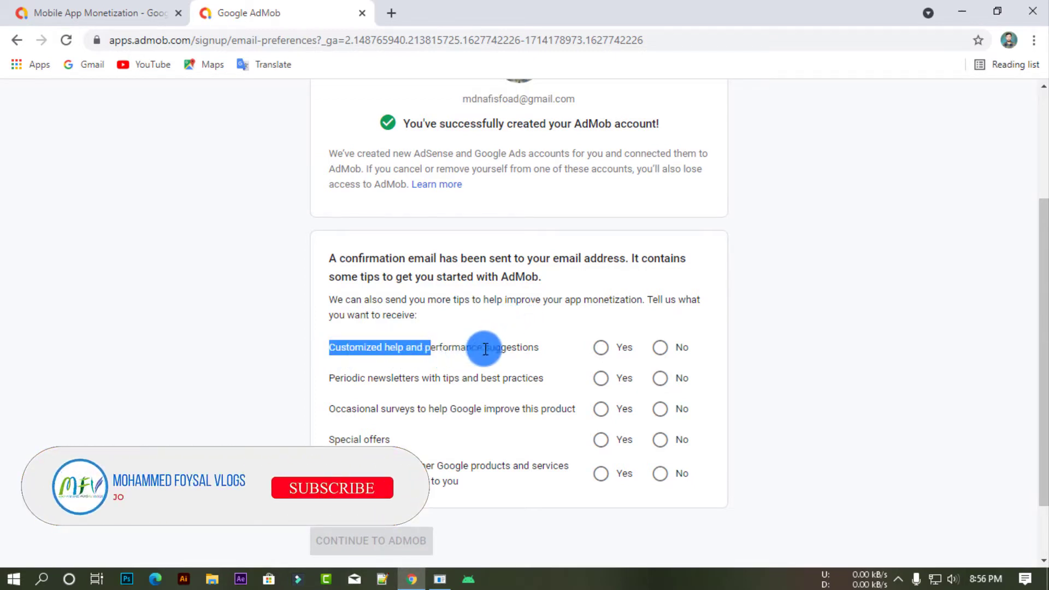
pyautogui.click(505, 348)
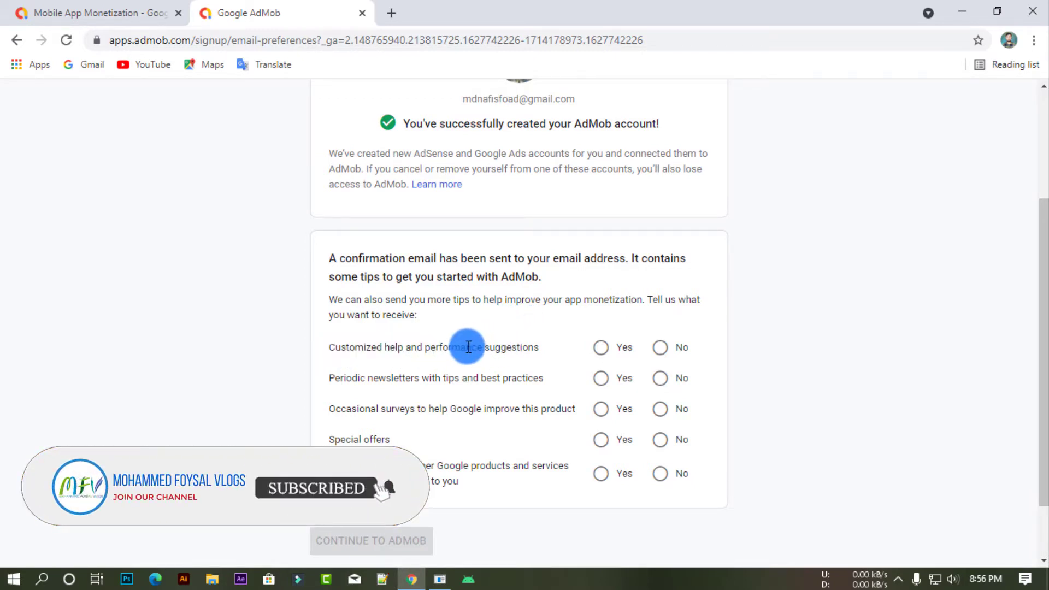
pyautogui.click(662, 348)
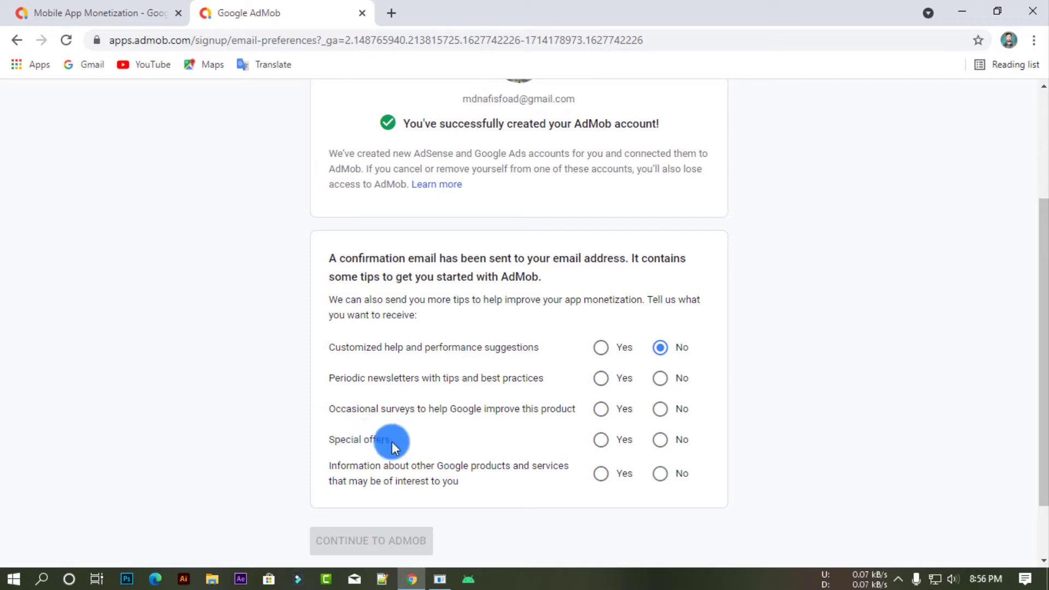
pyautogui.click(601, 441)
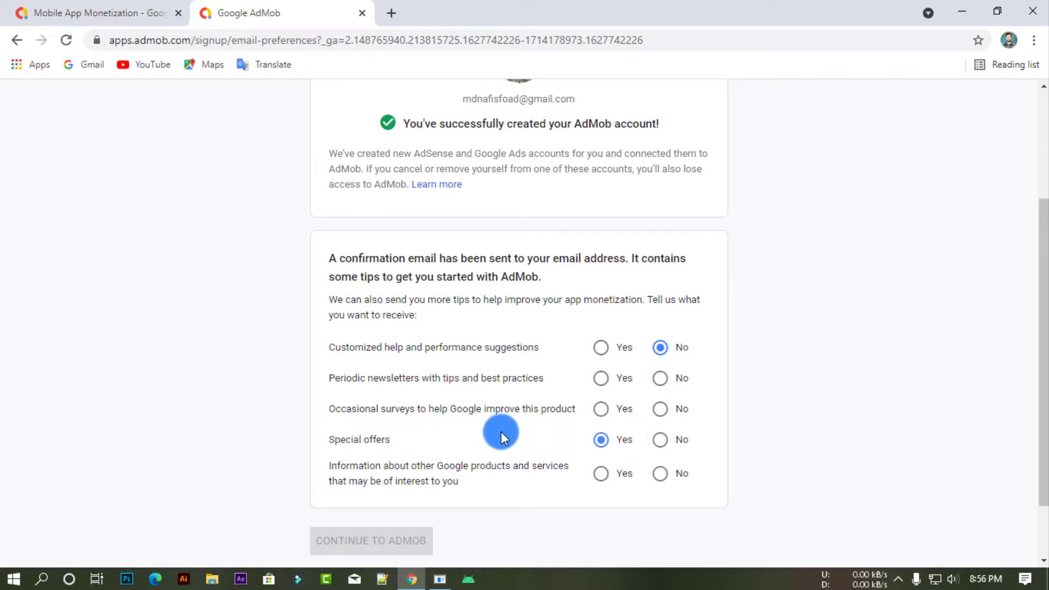
# Choose No for occasional surveys and Yes for periodic newsletters and information about other Google products, and continue to AdMob.
pyautogui.click(661, 417)
pyautogui.click(663, 382)
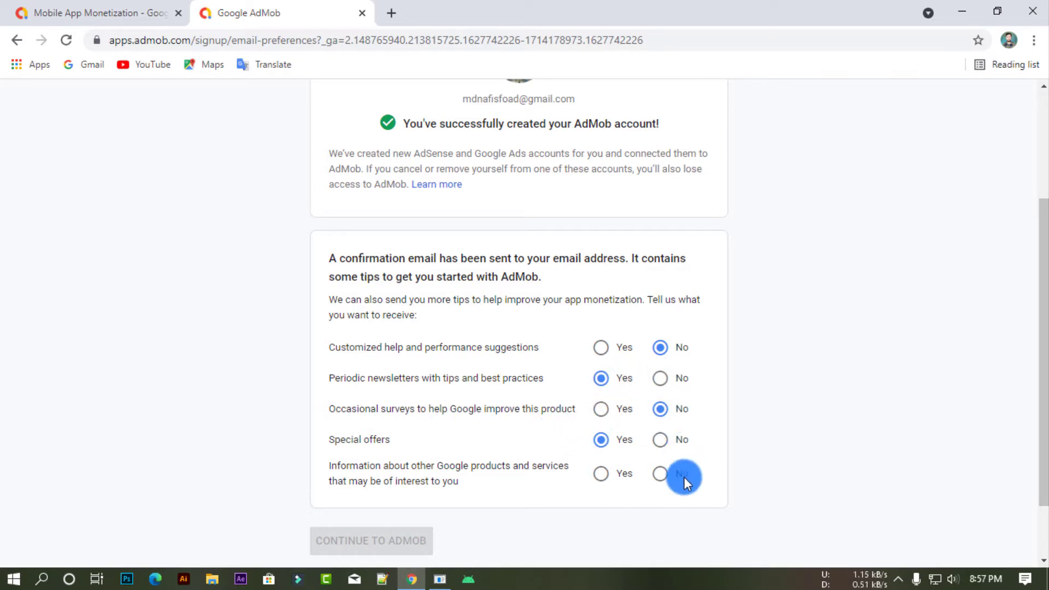
pyautogui.click(603, 473)
pyautogui.scroll(-2, 754, 363)
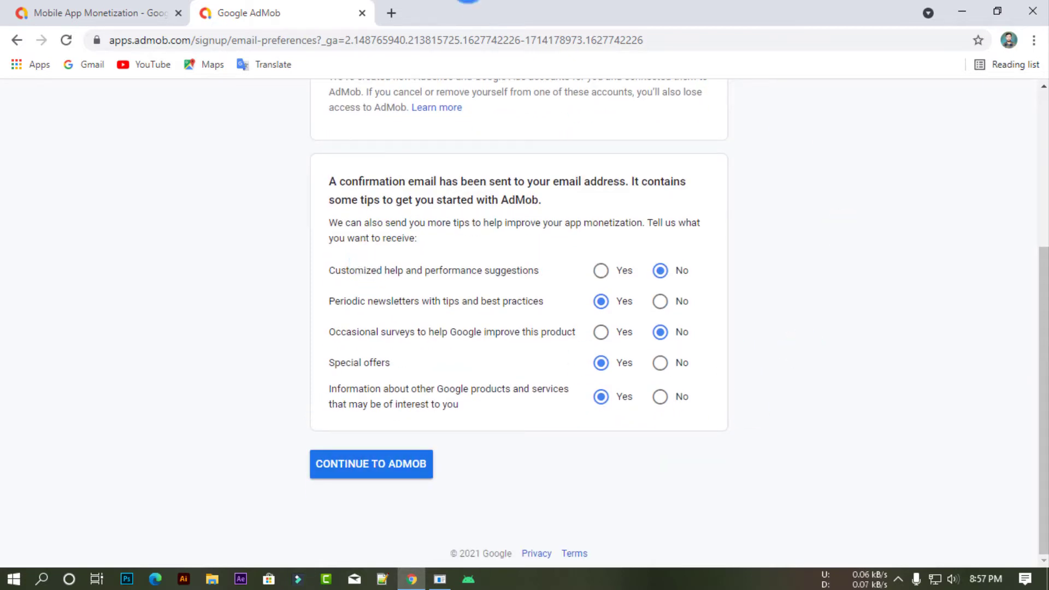
pyautogui.click(378, 469)
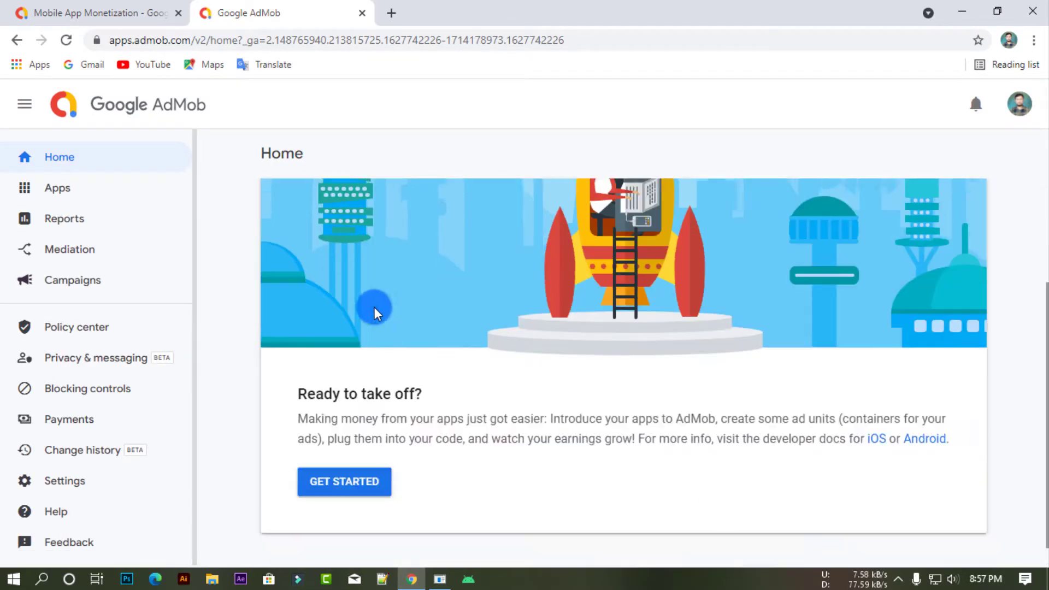
pyautogui.scroll(-1, 375, 312)
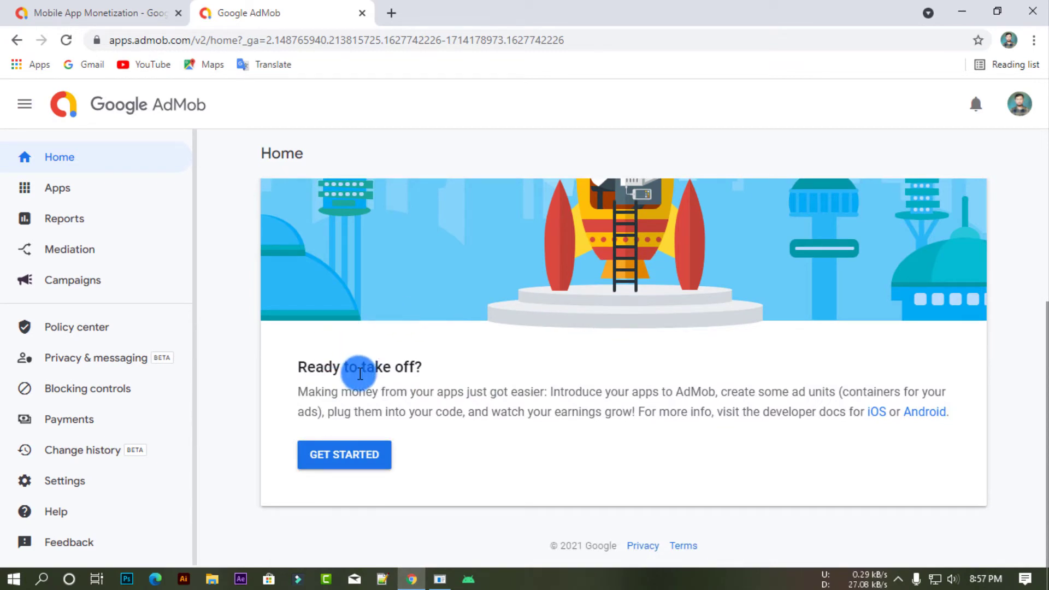
# Start setting up a new Android app, specify that it is not listed on a supported app store, and continue.
pyautogui.click(358, 462)
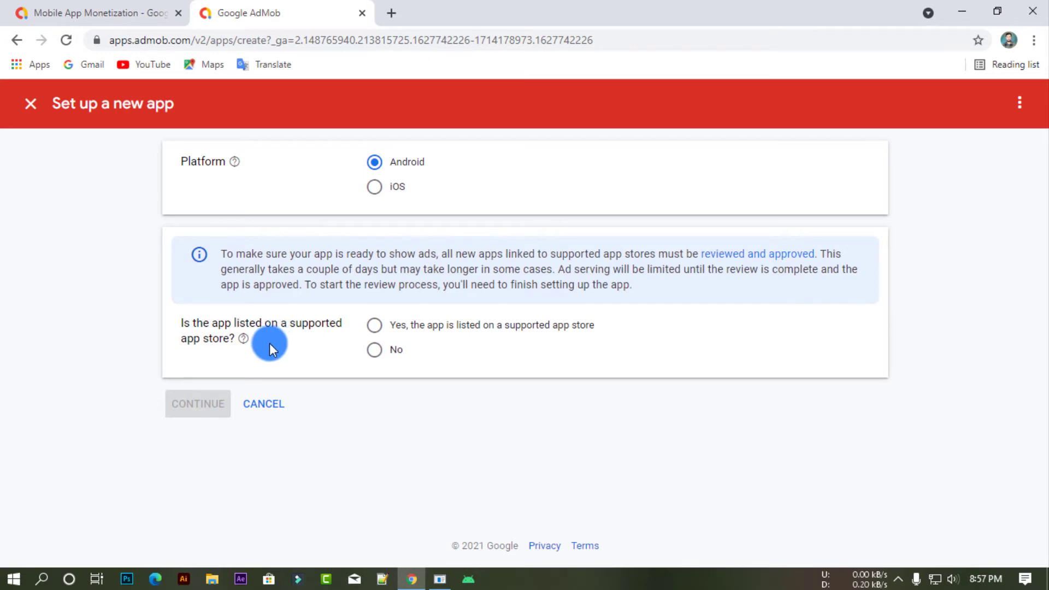
pyautogui.moveTo(270, 344); pyautogui.dragTo(169, 322)
pyautogui.click(177, 327)
pyautogui.click(375, 348)
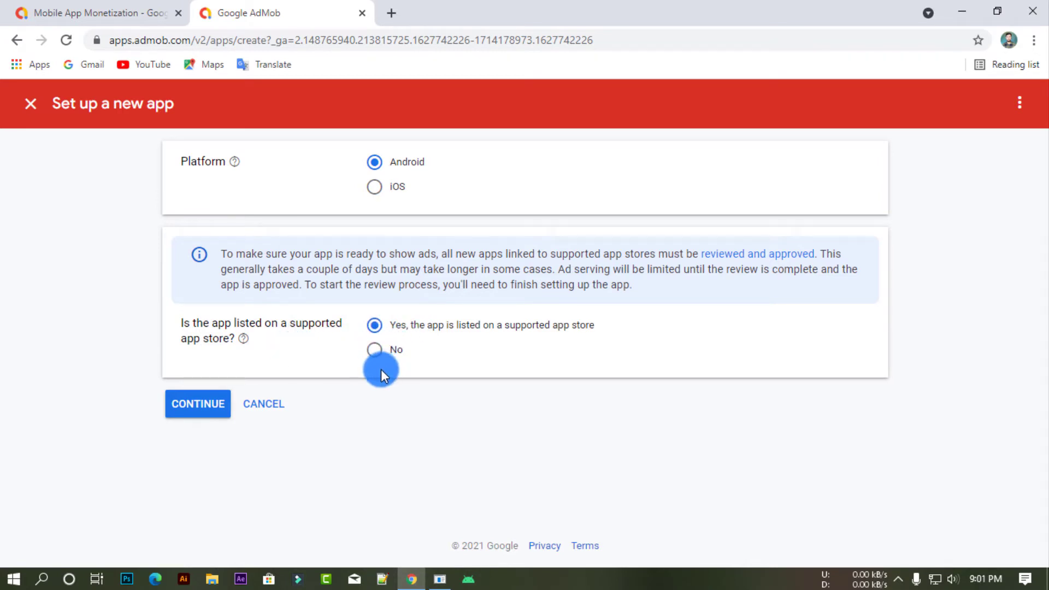
pyautogui.click(374, 326)
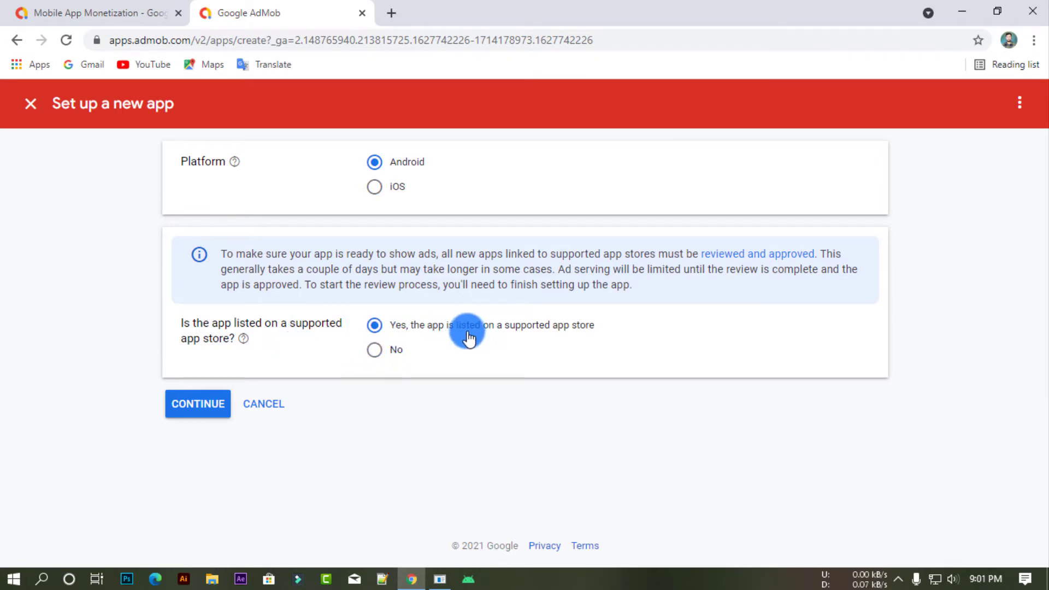
pyautogui.click(375, 351)
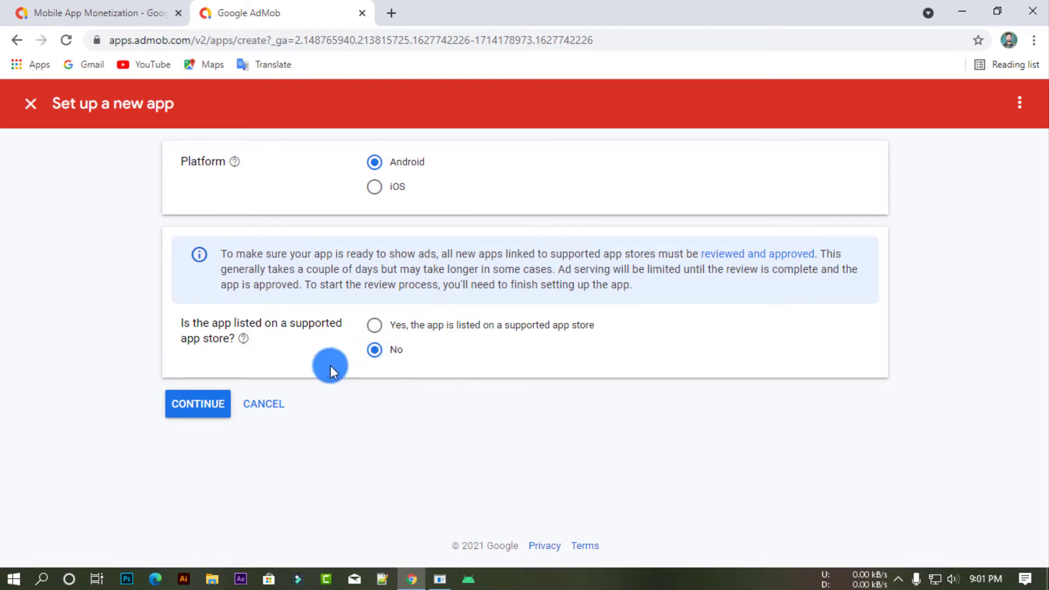
pyautogui.click(210, 413)
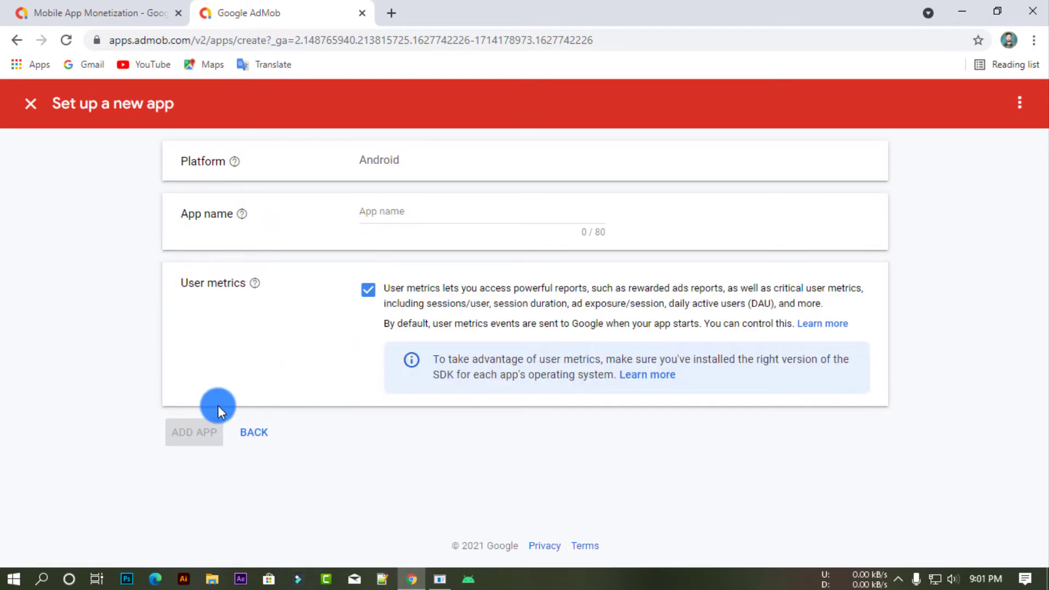
# Name the app "video downloader", add it with user metrics enabled, and finish the app setup.
pyautogui.click(383, 211)
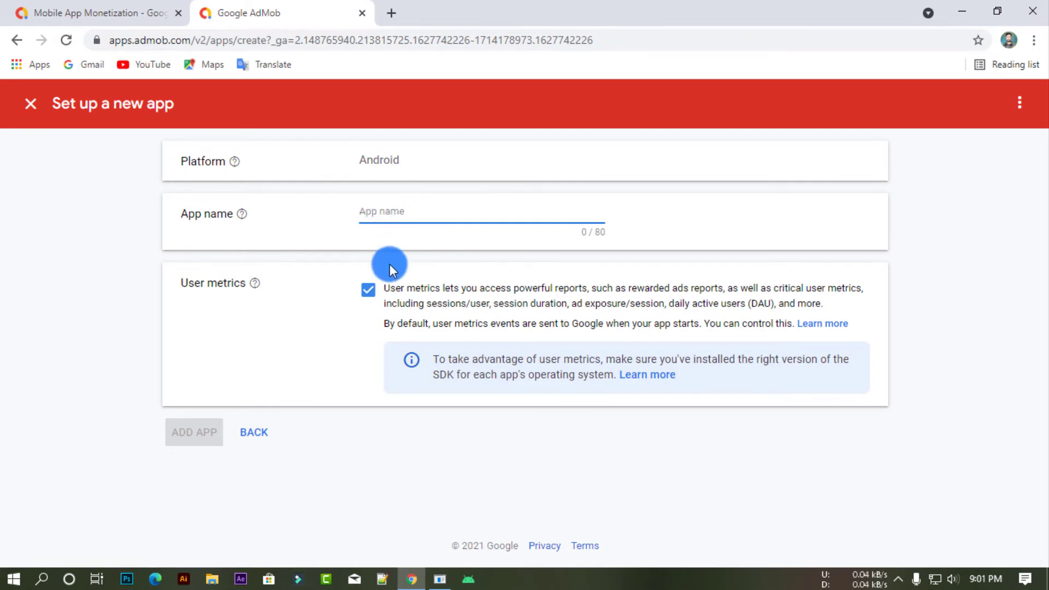
pyautogui.click(412, 258)
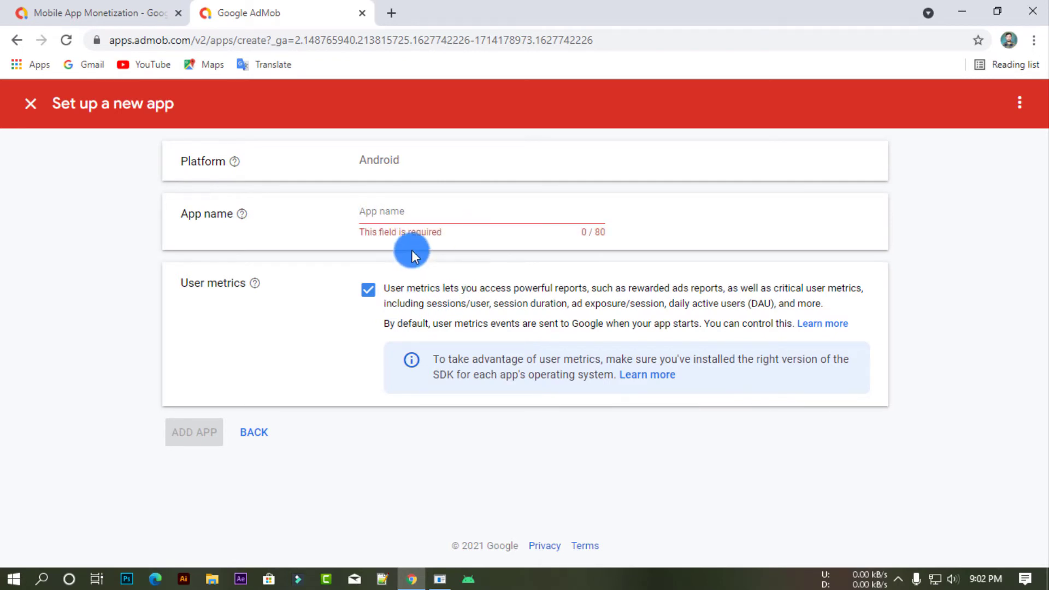
pyautogui.click(412, 225)
pyautogui.write('videodownloader')
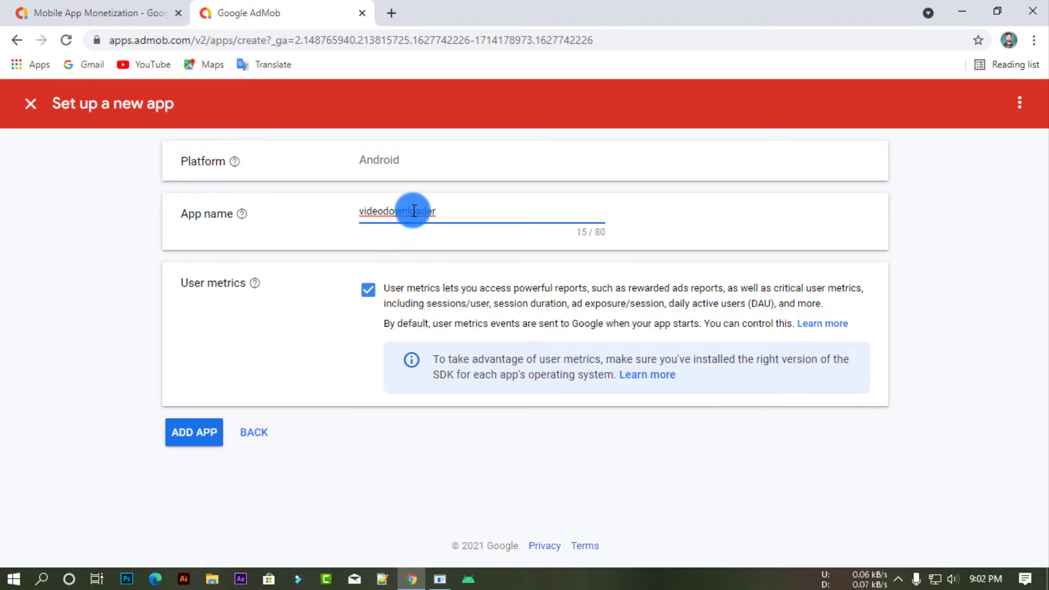
pyautogui.click(387, 211)
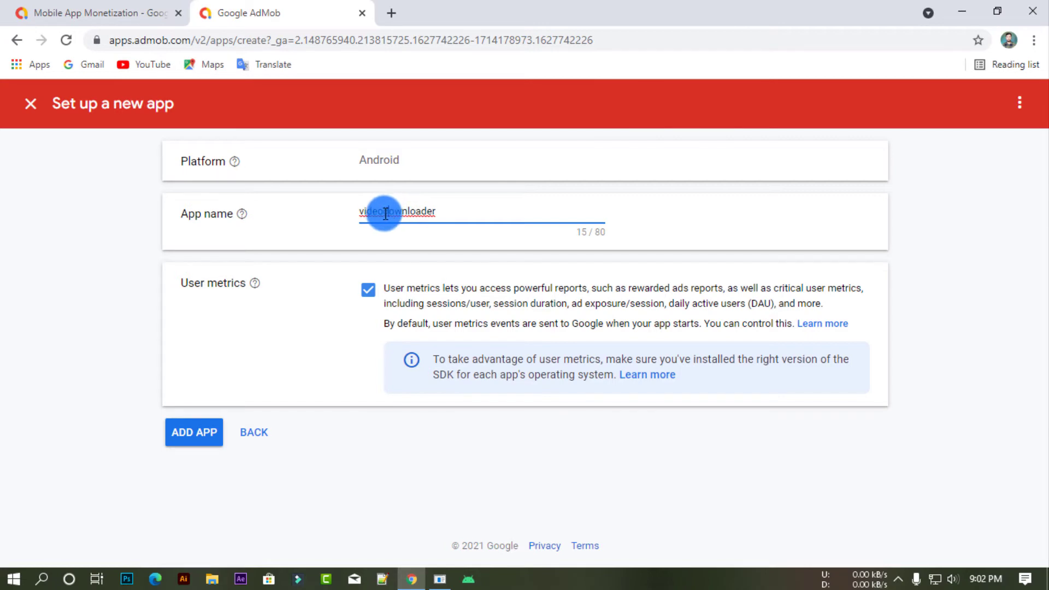
pyautogui.click(385, 213)
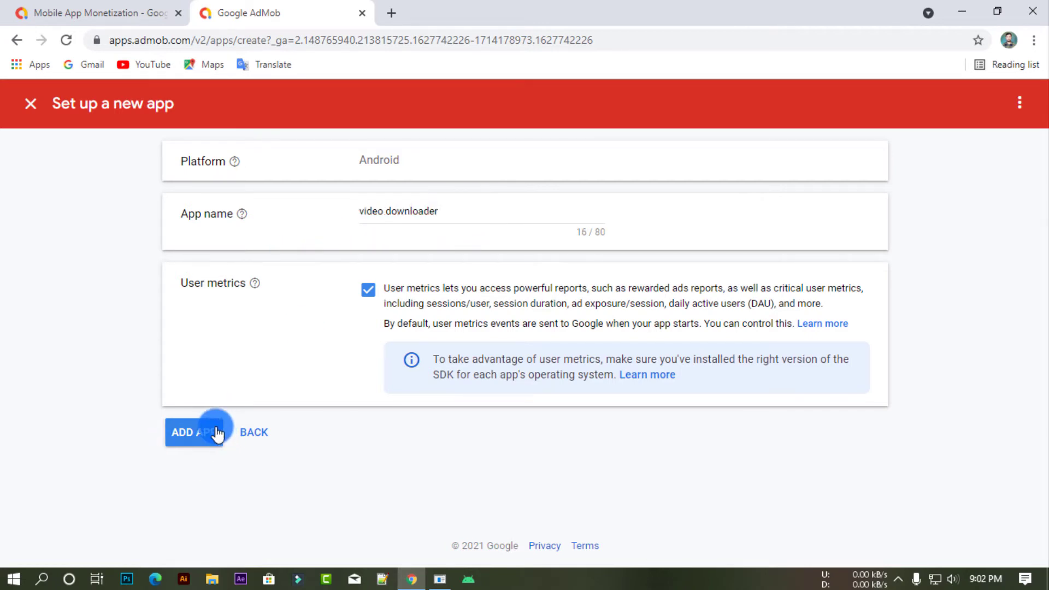
pyautogui.click(193, 446)
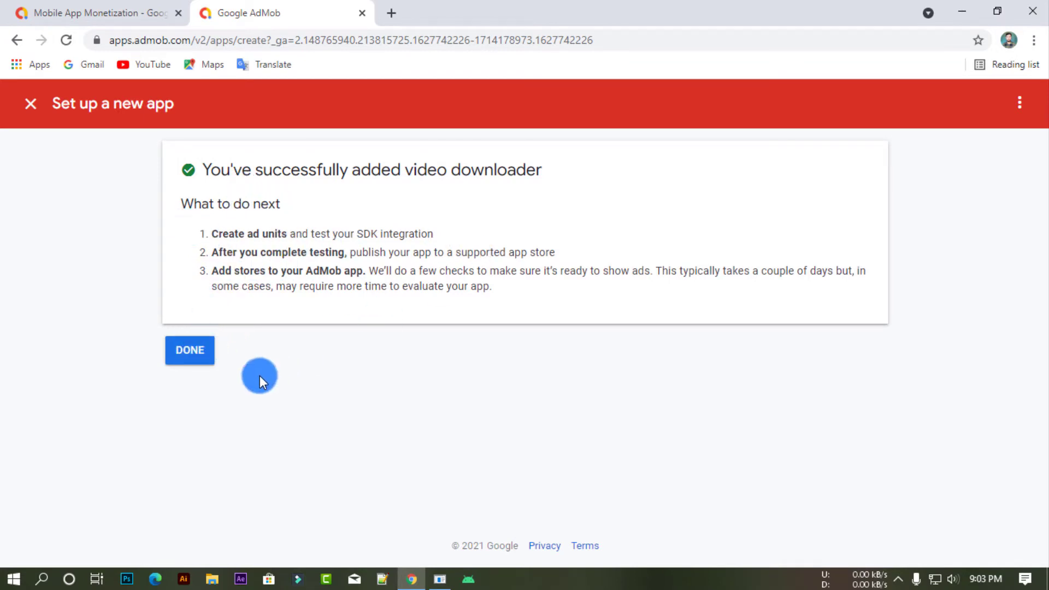
pyautogui.click(189, 353)
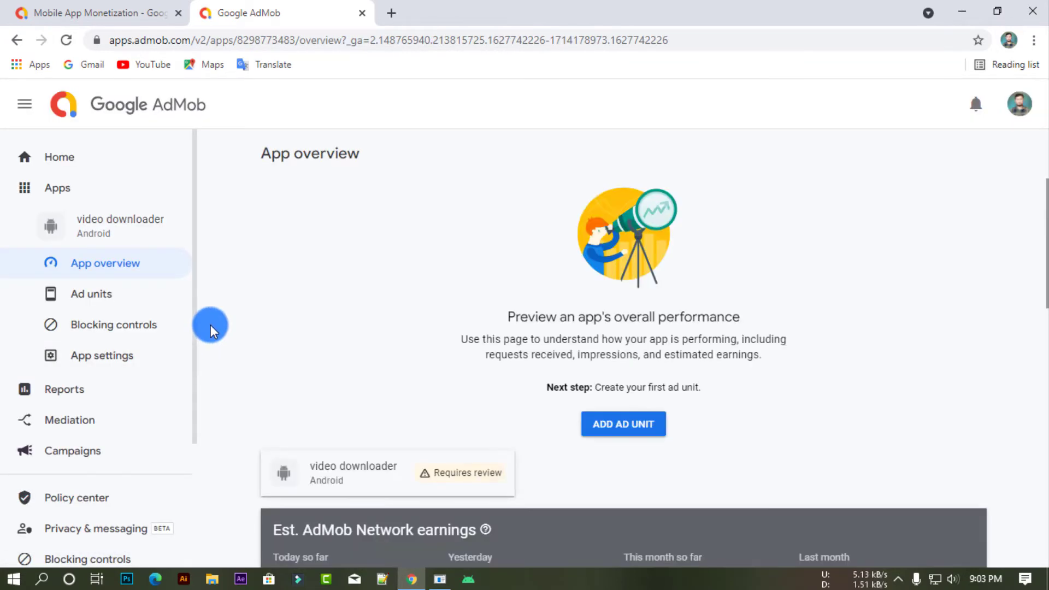
# Start a new ad unit for the video downloader app and select the Banner format.
pyautogui.scroll(-4, 378, 321)
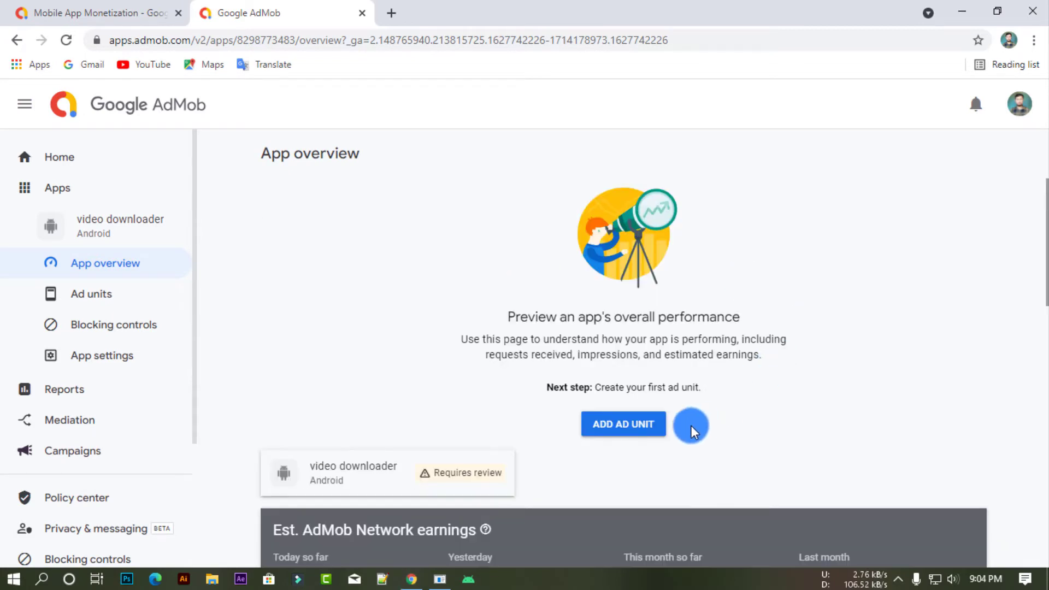
pyautogui.click(628, 283)
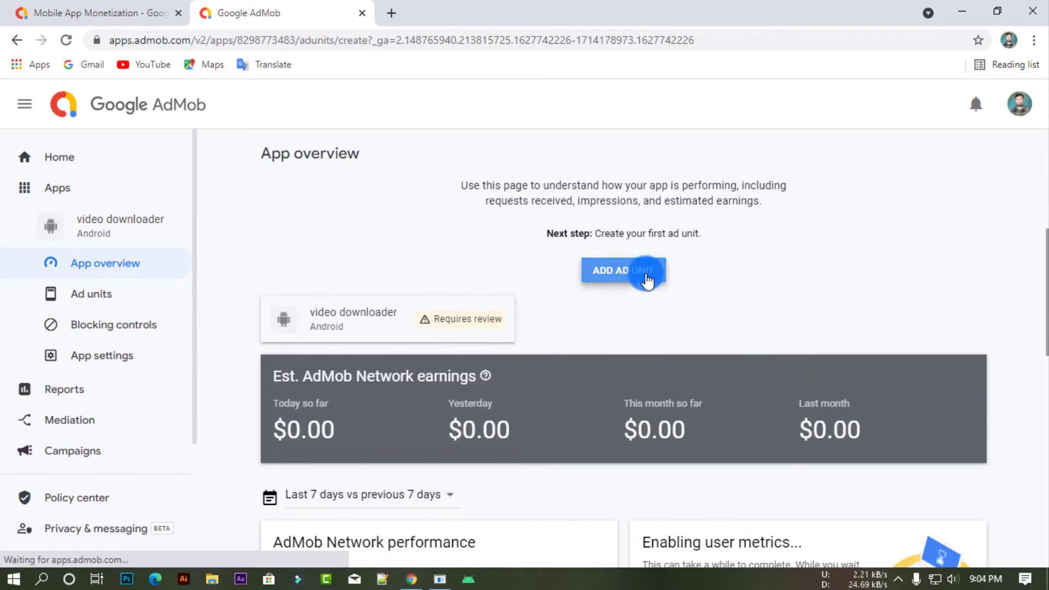
pyautogui.scroll(-5, 306, 336)
pyautogui.scroll(5, 115, 345)
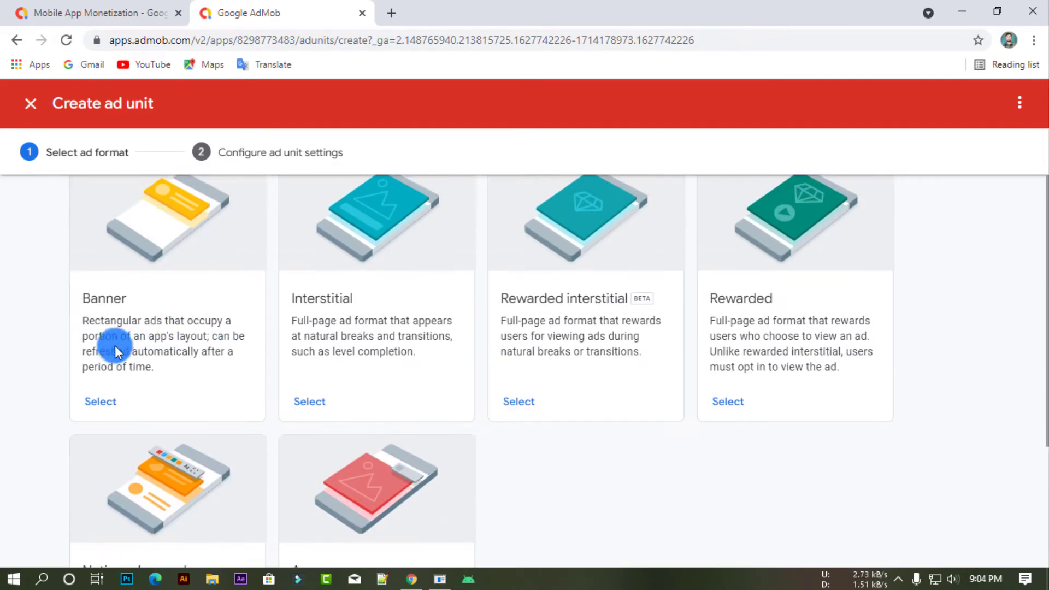
pyautogui.scroll(-5, 241, 327)
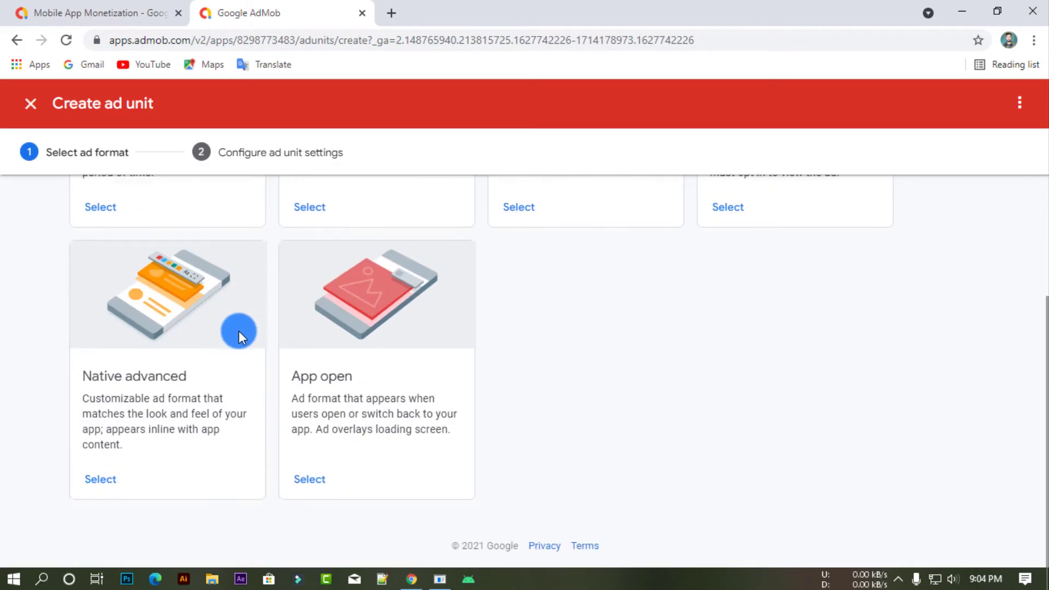
pyautogui.scroll(4, 238, 330)
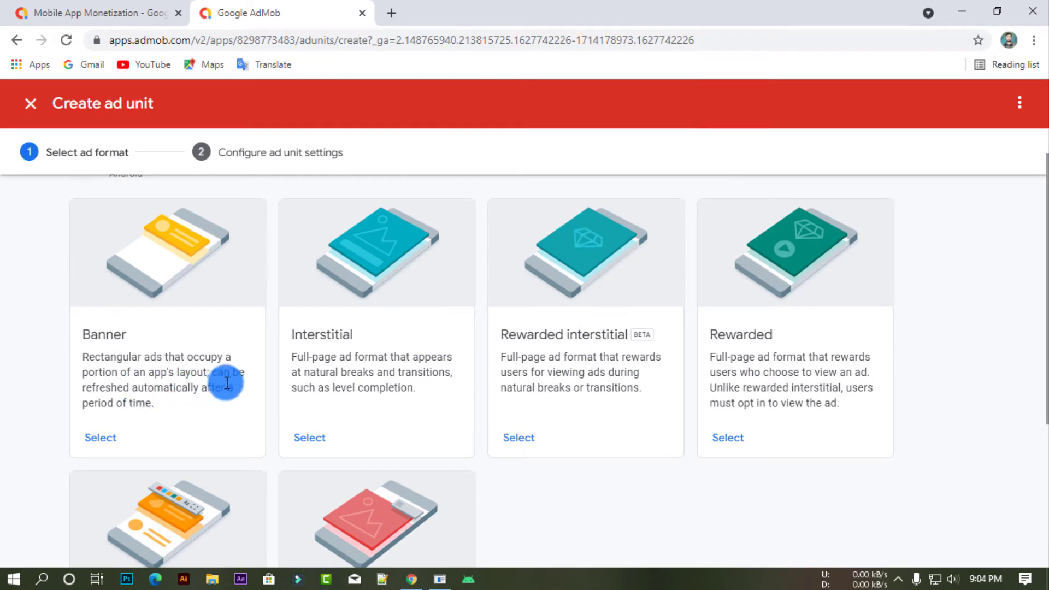
pyautogui.click(102, 433)
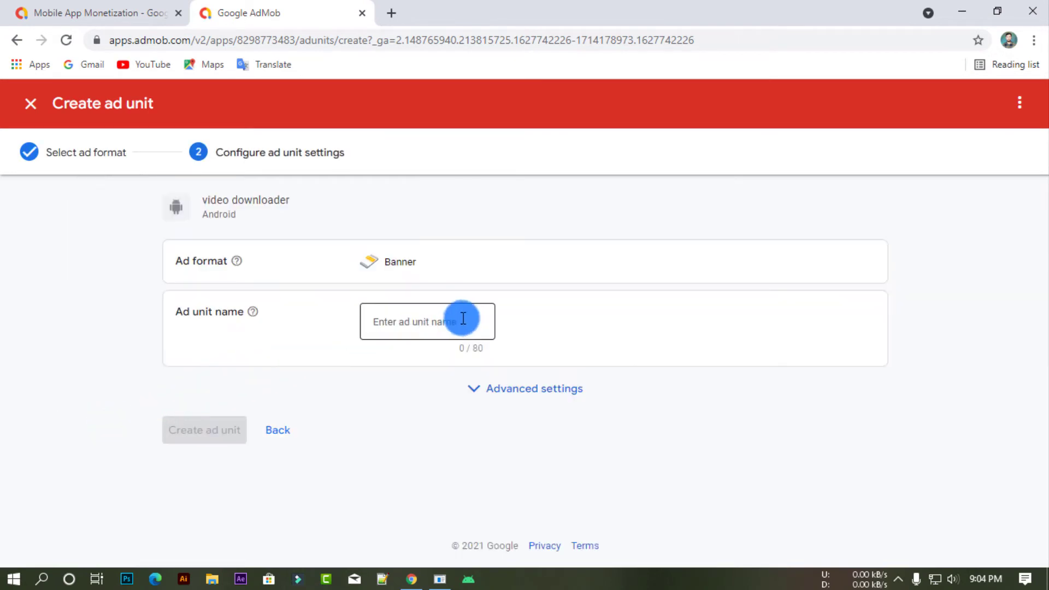
# Name the banner ad unit "Banner ad" and create it with the default advanced settings.
pyautogui.click(441, 325)
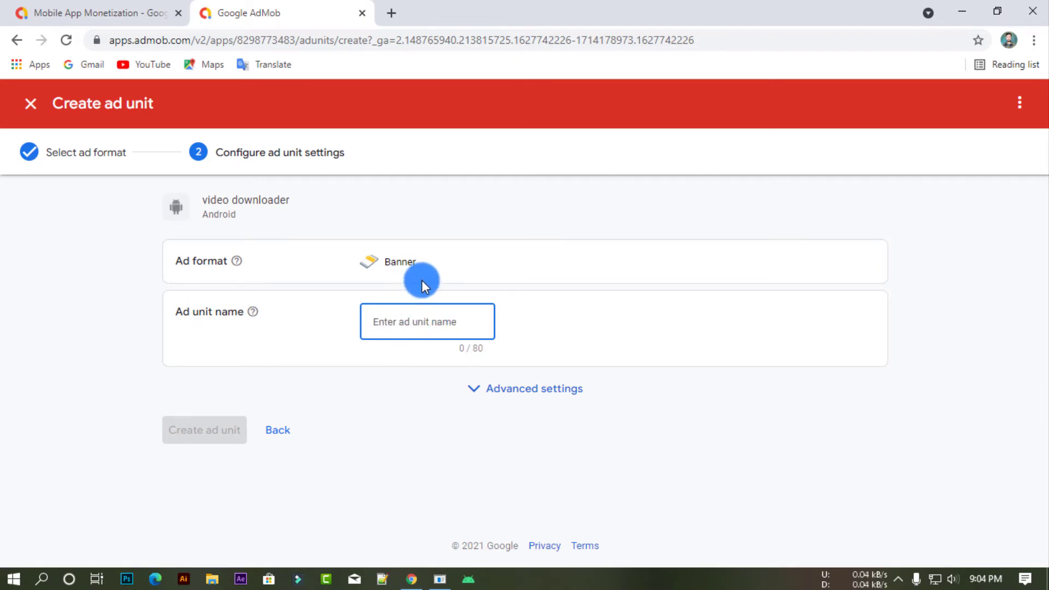
pyautogui.click(418, 260)
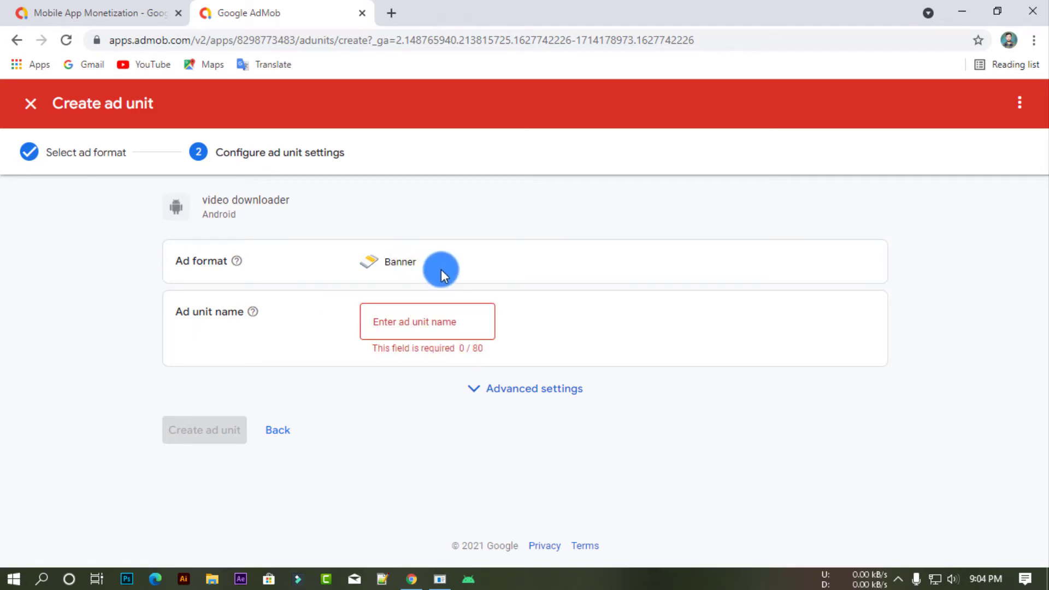
pyautogui.click(401, 313)
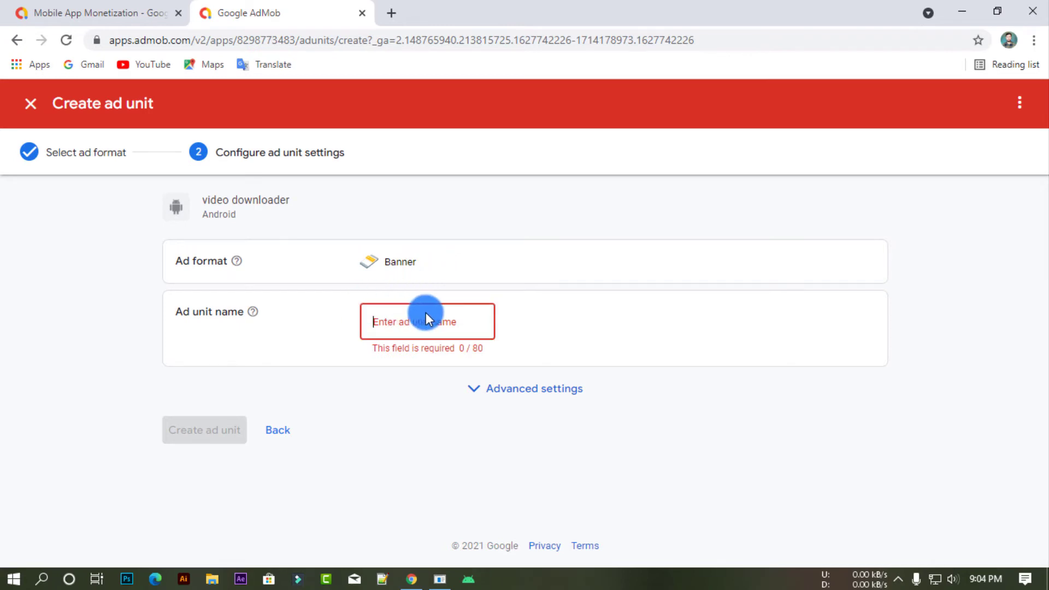
pyautogui.click(486, 407)
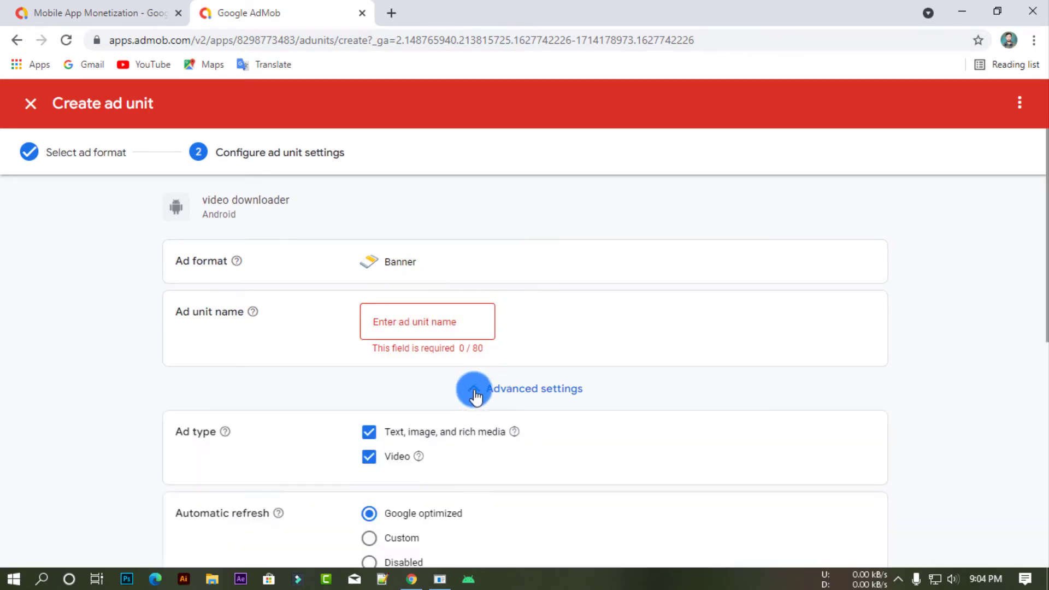
pyautogui.scroll(-5, 517, 299)
pyautogui.scroll(5, 514, 298)
pyautogui.click(412, 322)
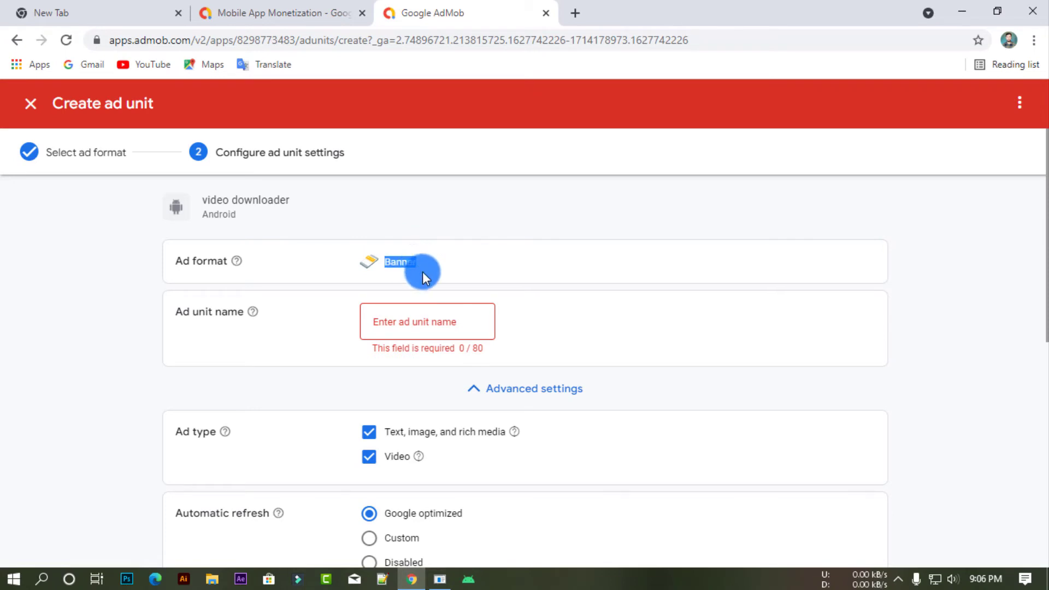
pyautogui.click(420, 328)
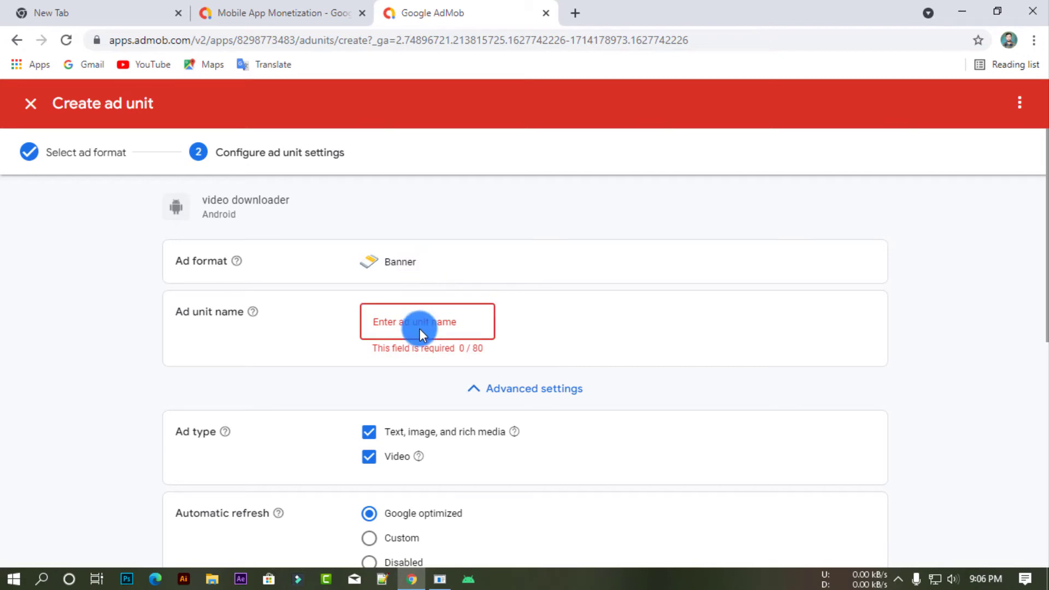
pyautogui.write('Banner')
pyautogui.write('ad')
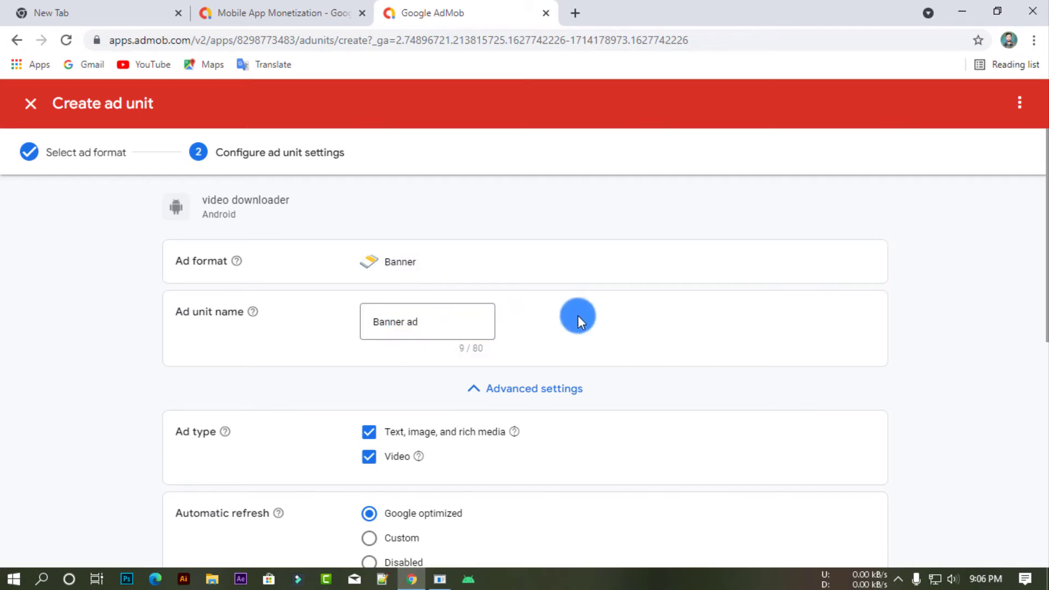
pyautogui.scroll(-8, 578, 316)
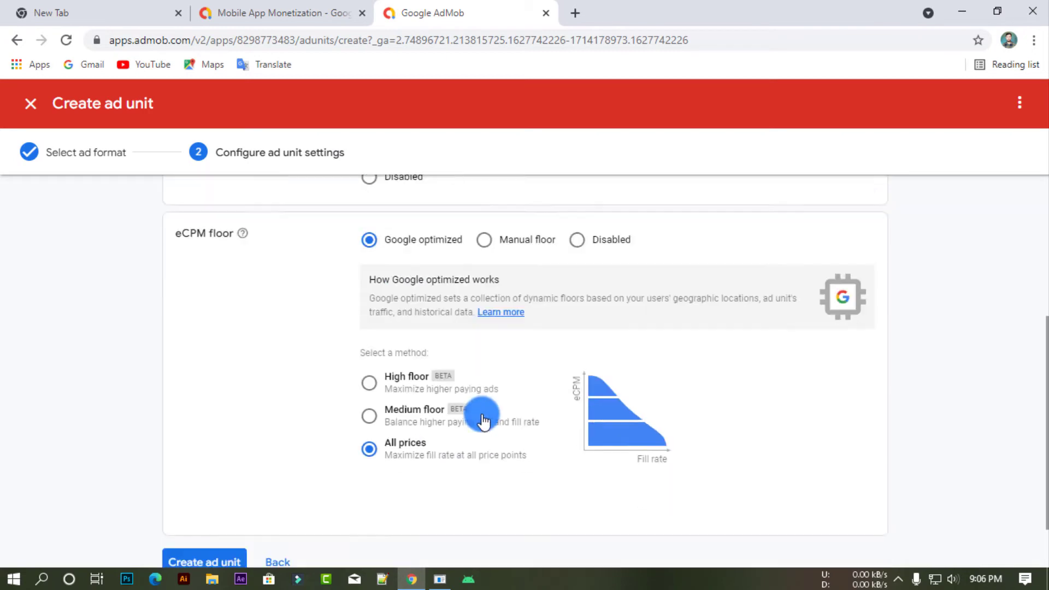
pyautogui.click(226, 494)
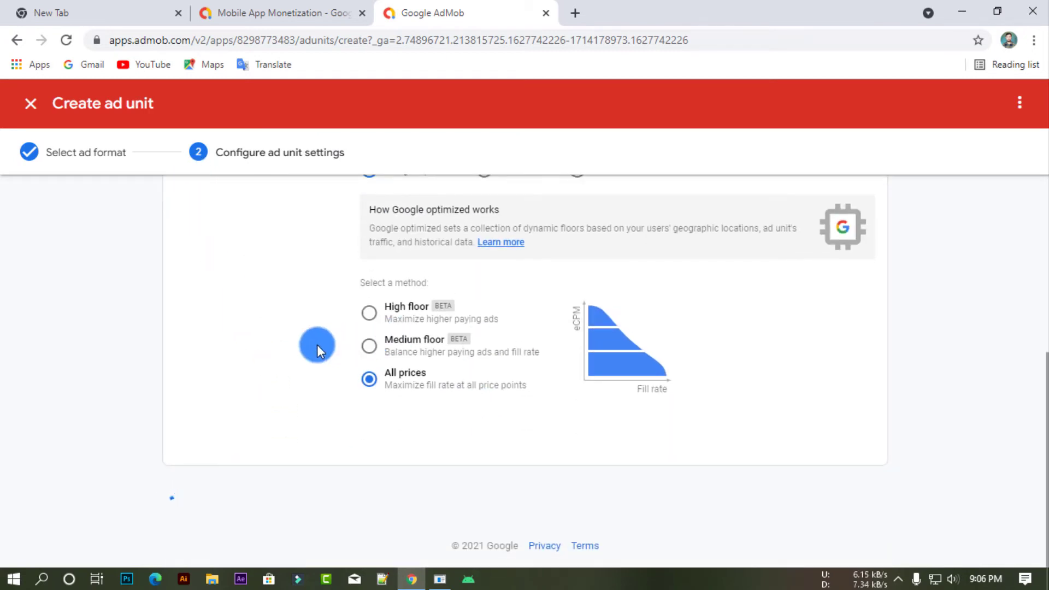
# Review the app ID, ad unit ID and implementation instructions for the new banner, and finish the ad unit creation.
pyautogui.scroll(3, 231, 343)
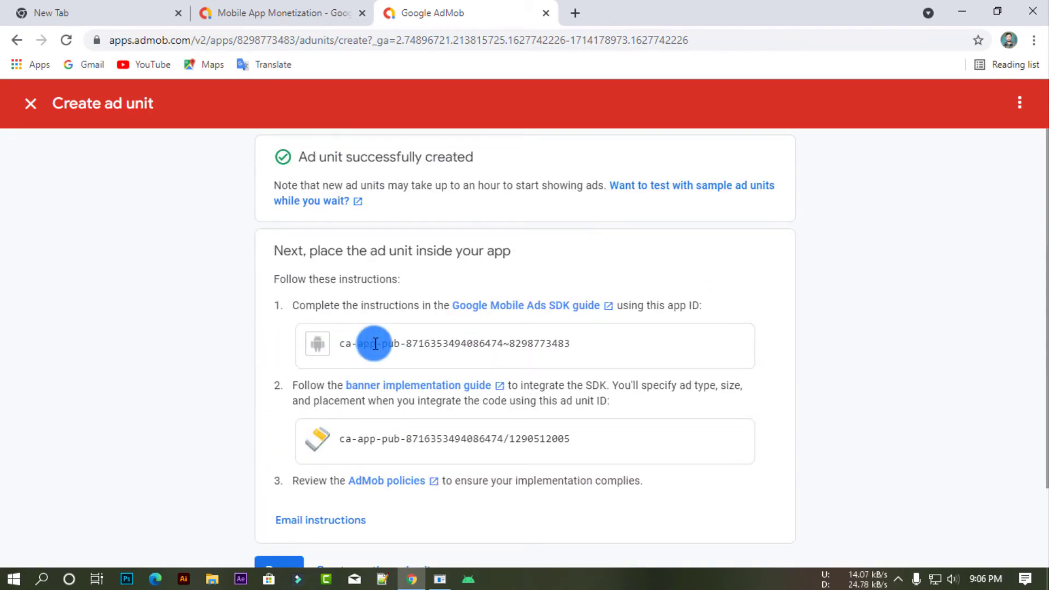
pyautogui.scroll(-2, 375, 335)
pyautogui.scroll(2, 410, 383)
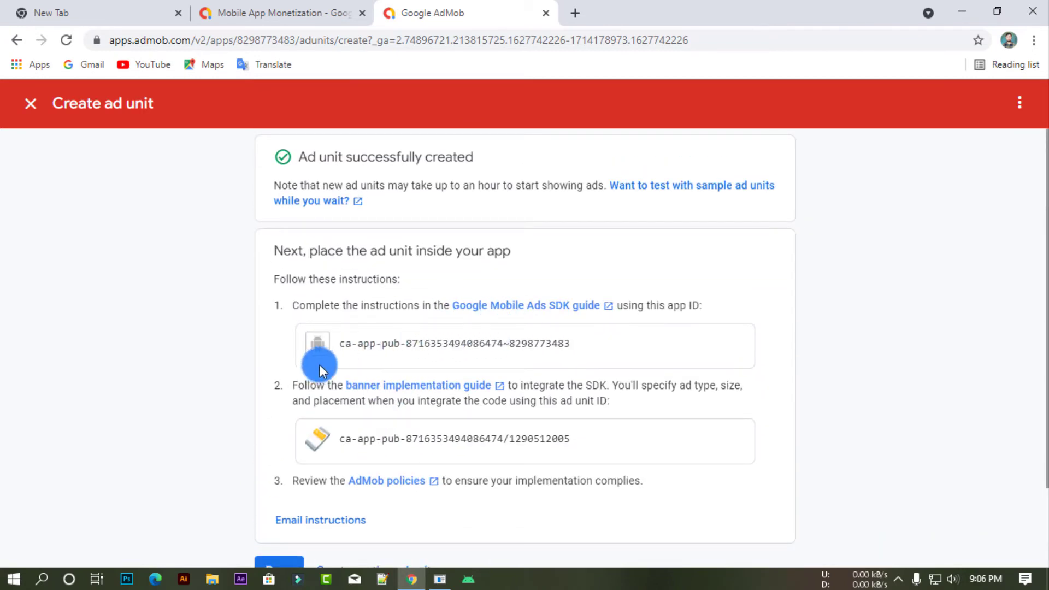
pyautogui.scroll(-2, 340, 494)
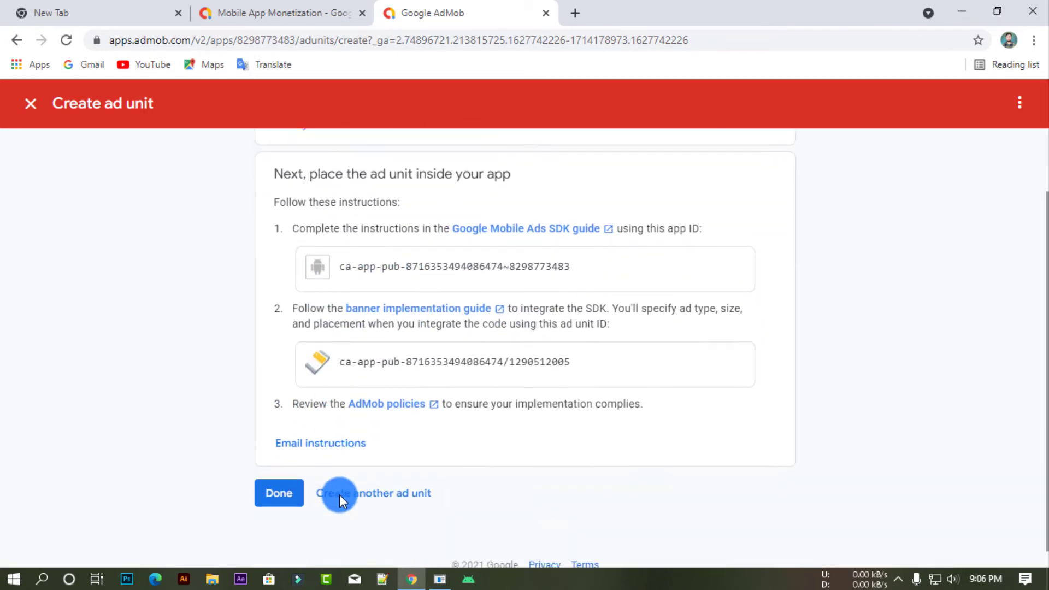
pyautogui.scroll(2, 344, 487)
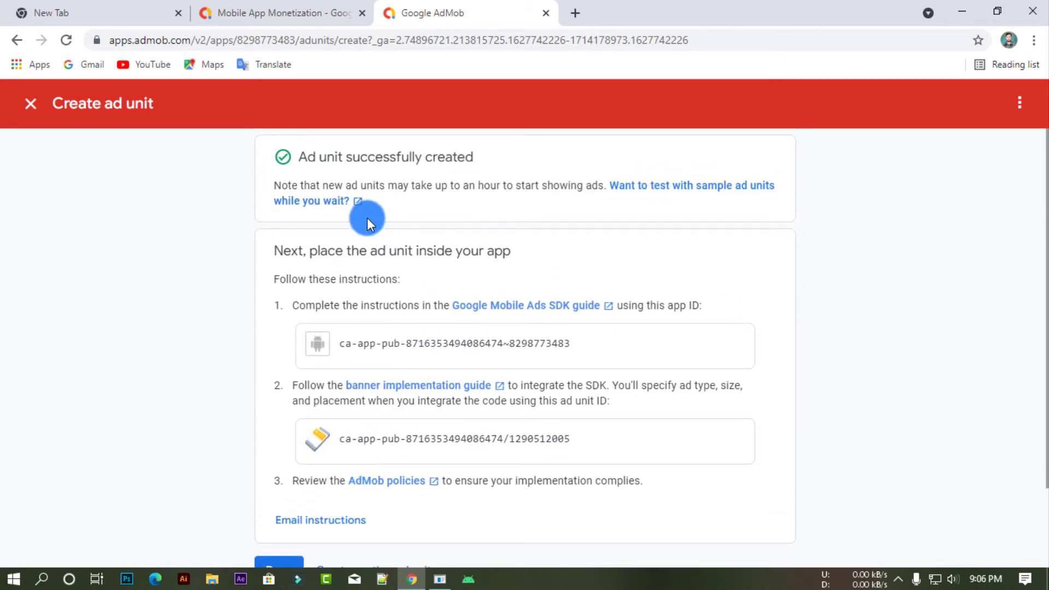
pyautogui.scroll(-2, 399, 339)
pyautogui.scroll(2, 475, 155)
pyautogui.scroll(-1, 330, 554)
pyautogui.click(279, 494)
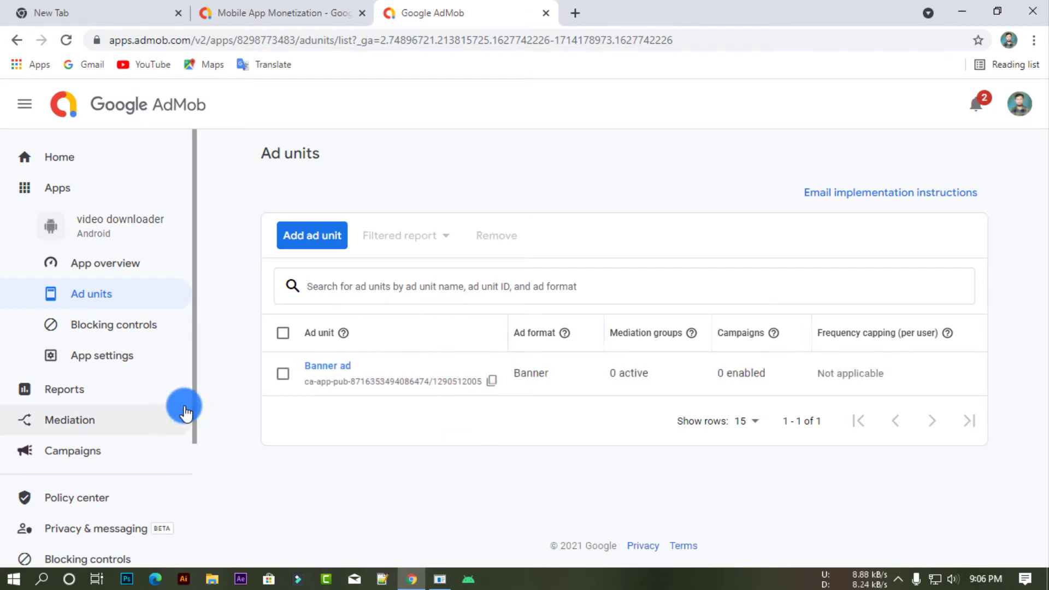
# Look through the video downloader app's overview of earnings and performance, and return to its ad unit list.
pyautogui.click(125, 271)
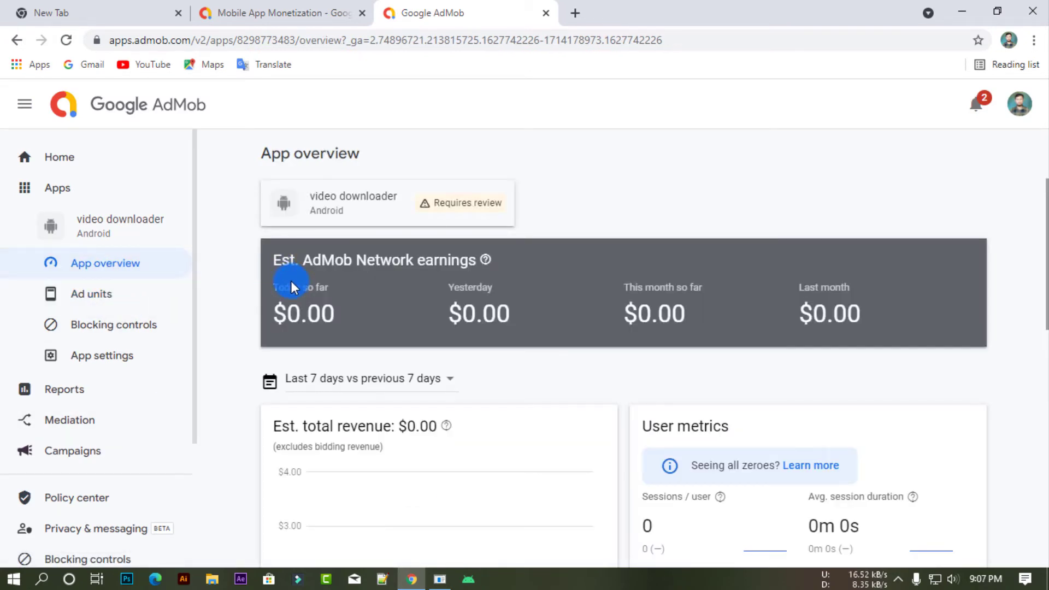
pyautogui.scroll(-10, 258, 253)
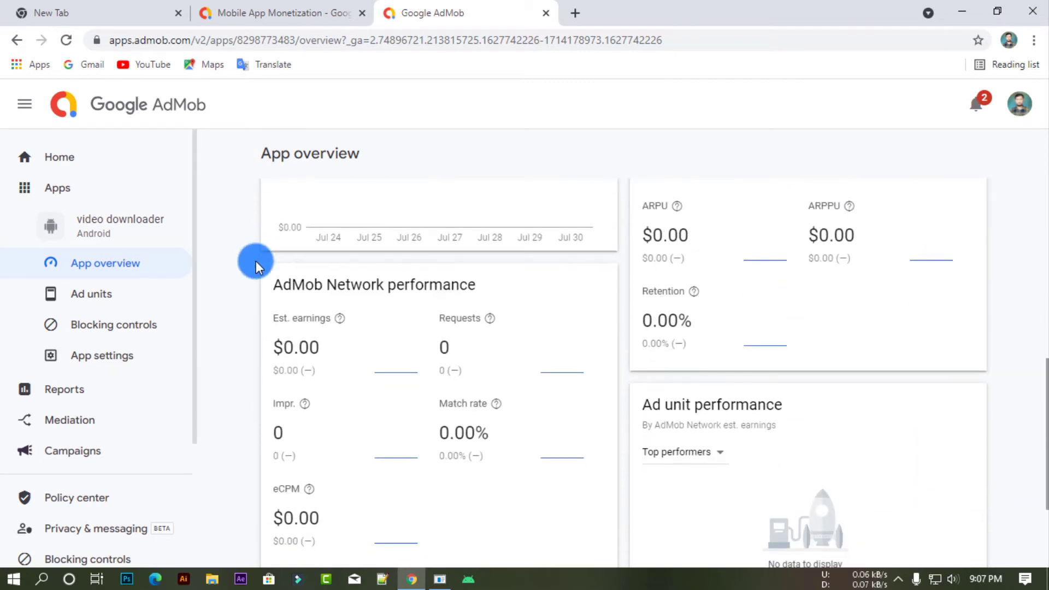
pyautogui.click(59, 301)
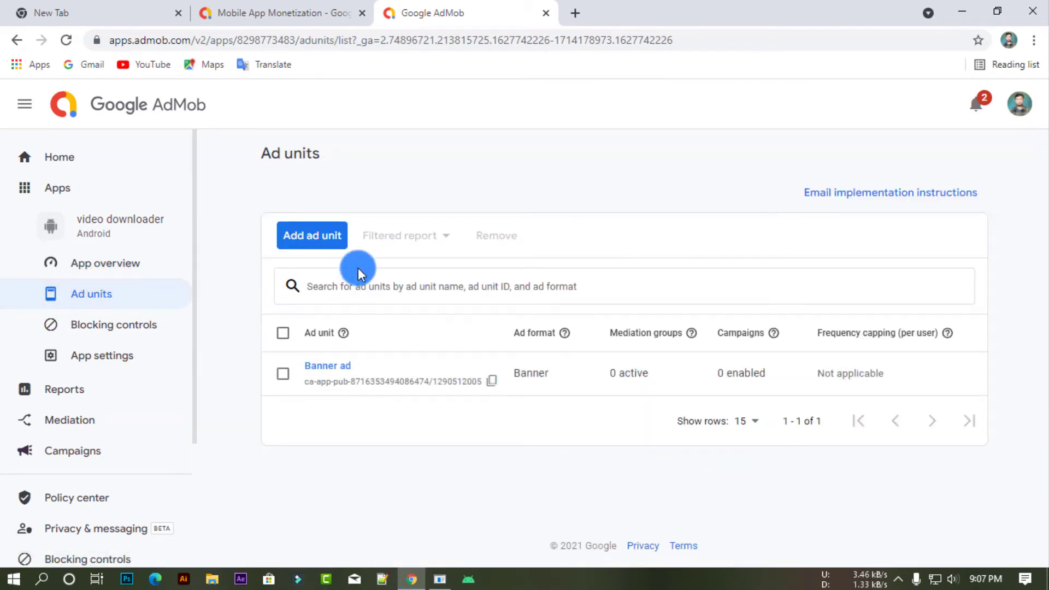
# Start a new ad unit for the video downloader app in the Interstitial format and copy the format's name.
pyautogui.click(290, 235)
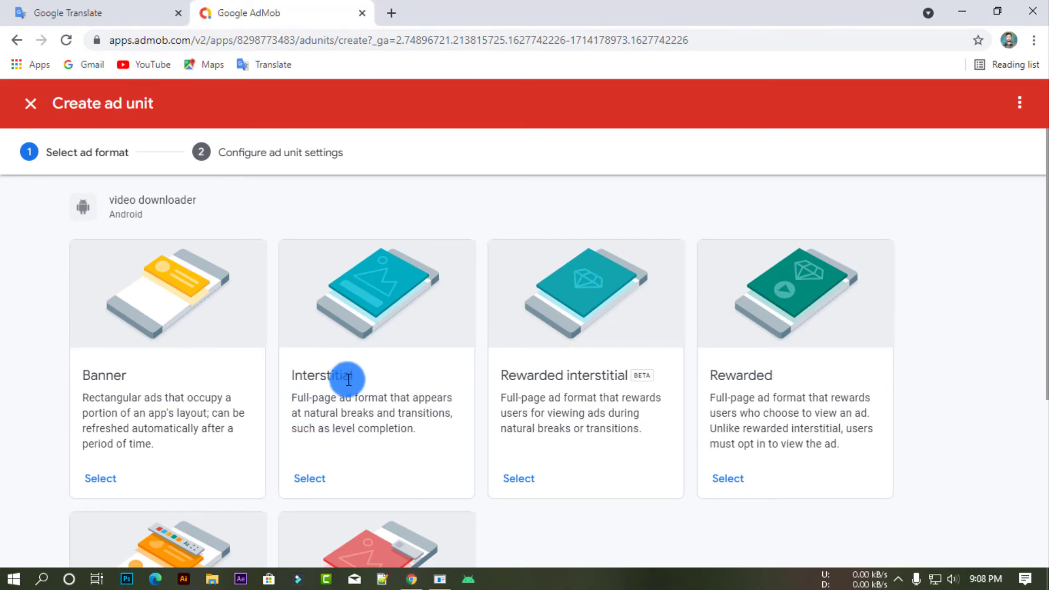
pyautogui.click(310, 484)
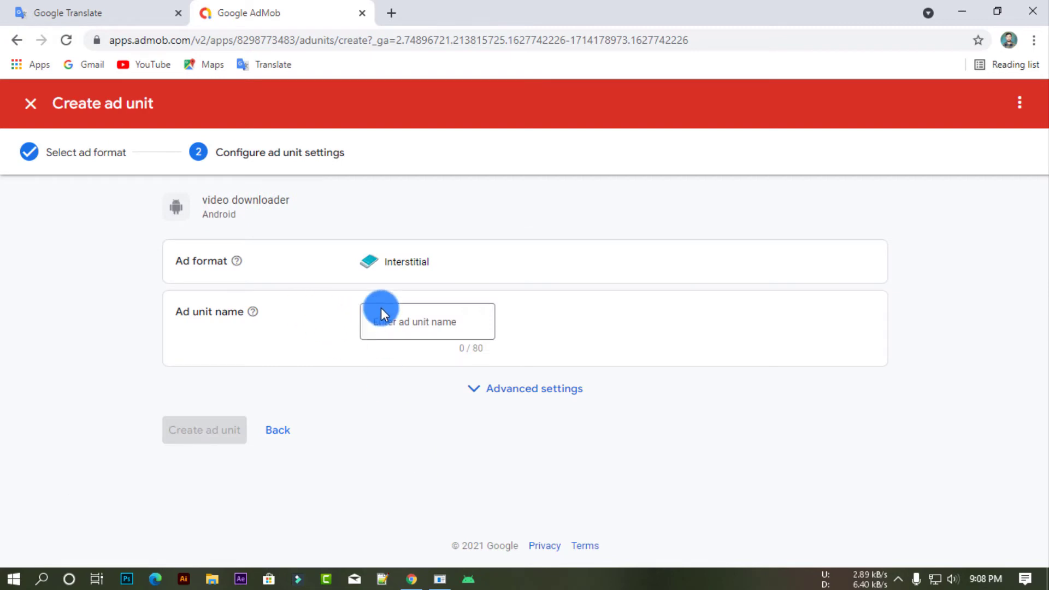
pyautogui.moveTo(379, 264); pyautogui.dragTo(429, 260)
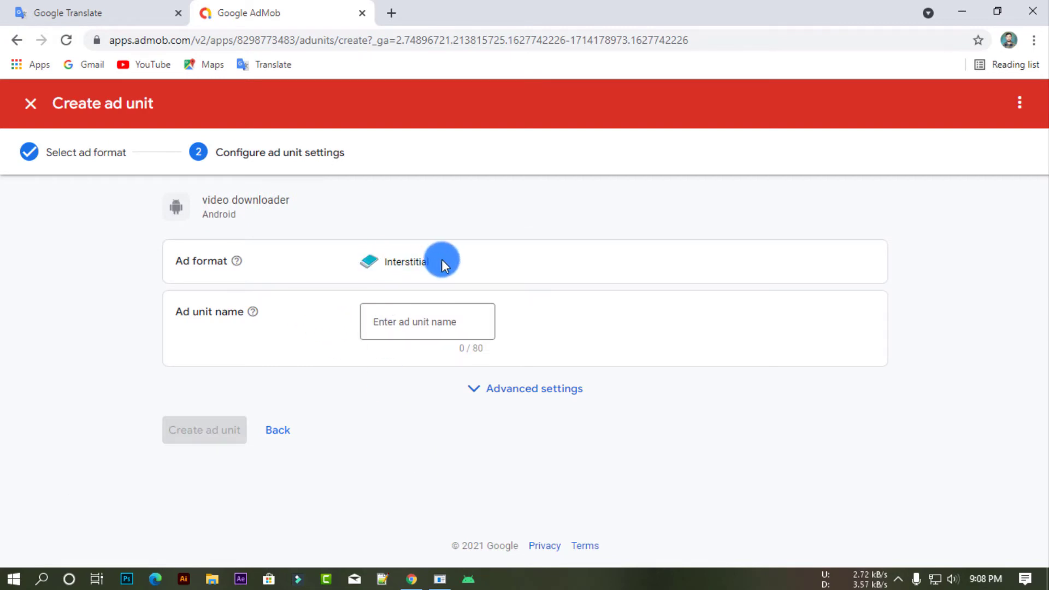
pyautogui.doubleClick(430, 261)
pyautogui.moveTo(430, 257); pyautogui.dragTo(385, 264)
pyautogui.hotkey('ctrl', 'c')
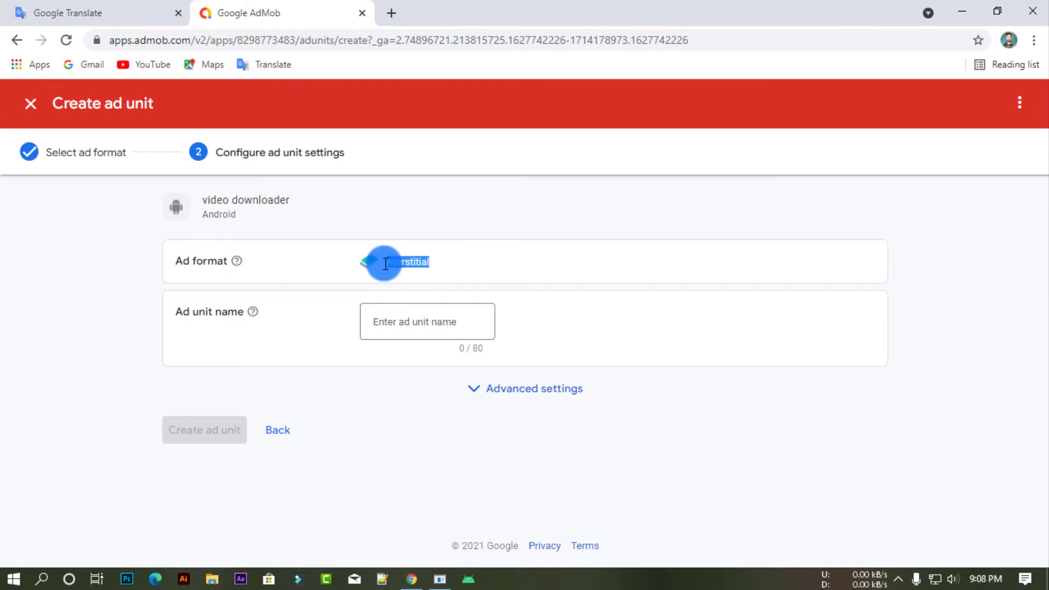
# Name the interstitial ad unit "Interstitial ad", create it with the default advanced settings, and finish past the implementation instructions.
pyautogui.click(461, 325)
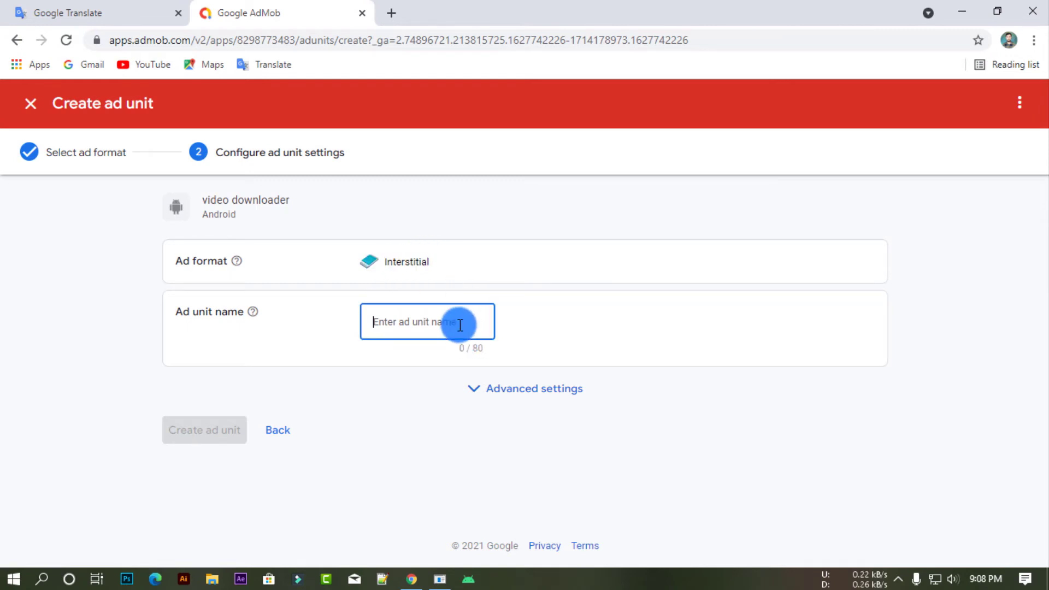
pyautogui.hotkey('ctrl', 'v')
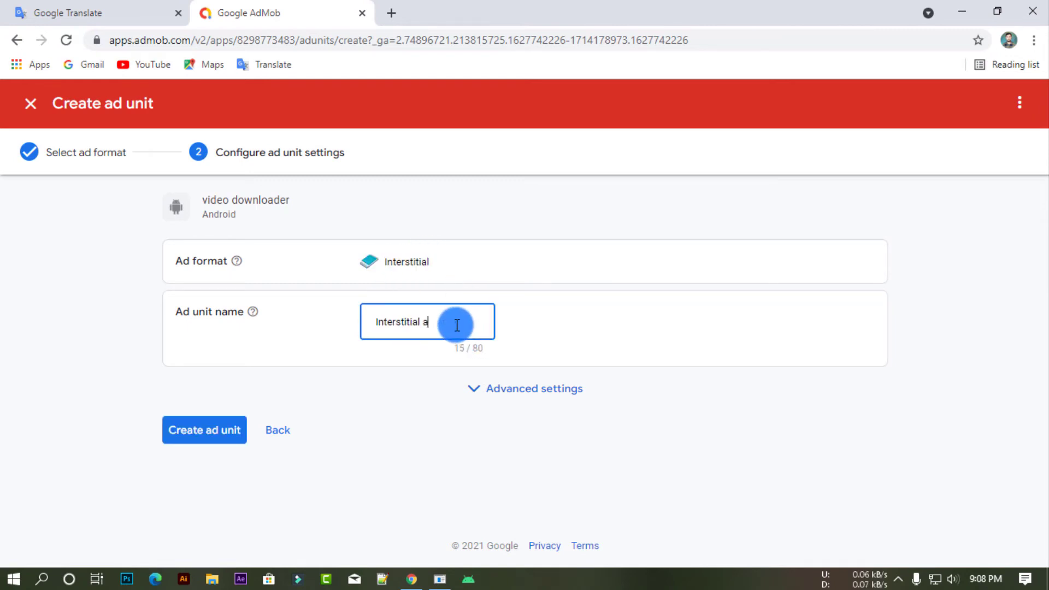
pyautogui.click(214, 433)
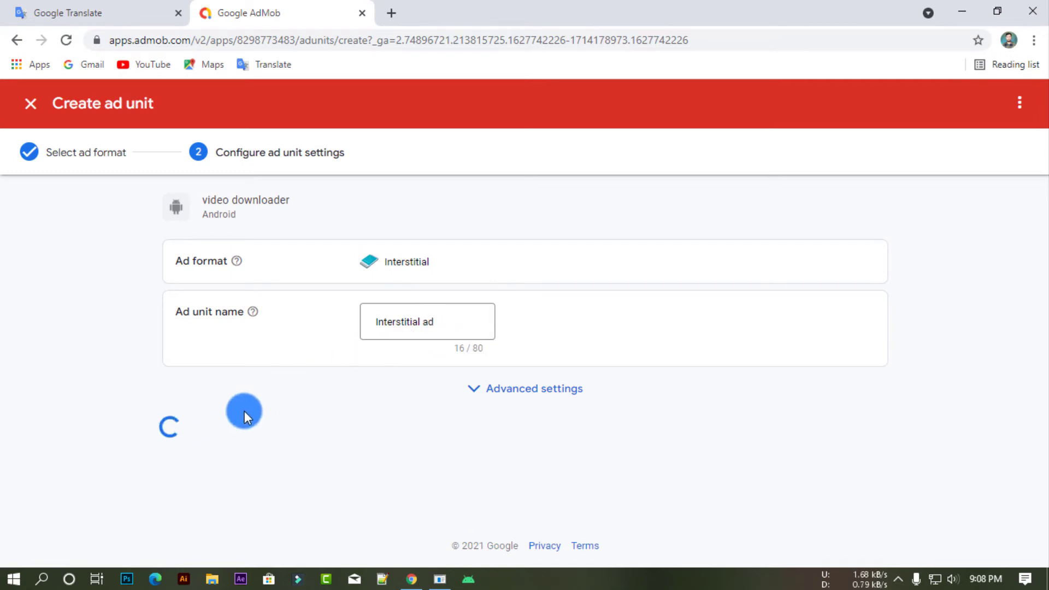
pyautogui.scroll(-1, 393, 356)
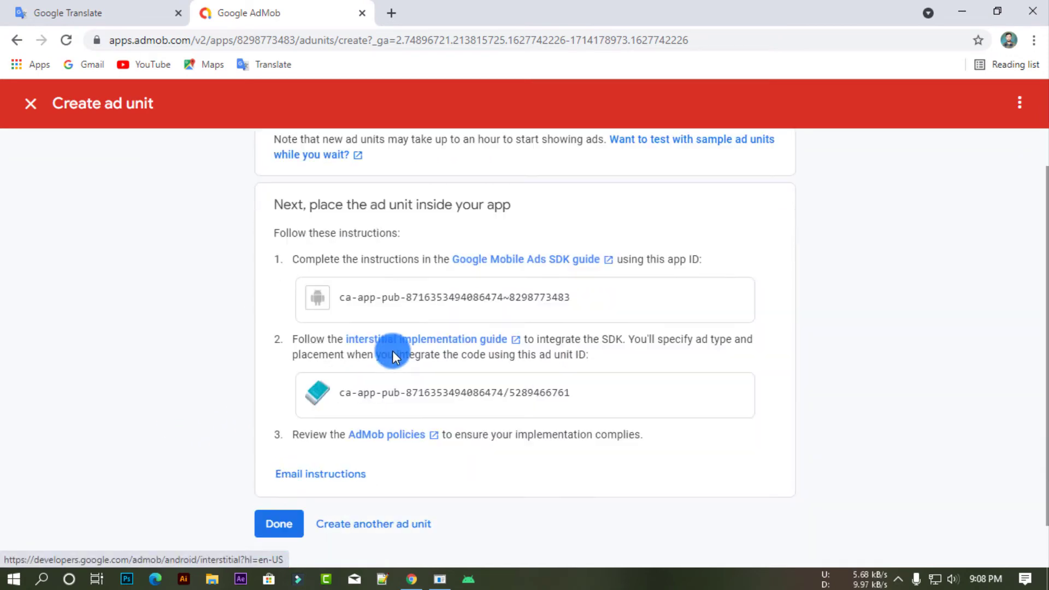
pyautogui.scroll(-1, 393, 350)
pyautogui.click(287, 477)
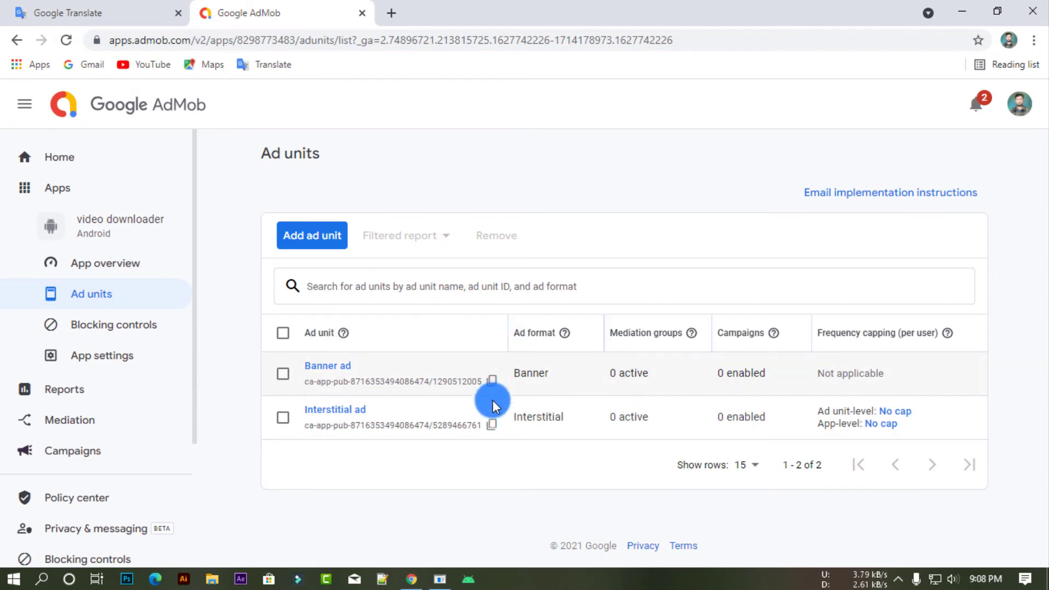
# Start another ad unit, copy the name "Rewarded interstitial", and select that ad format.
pyautogui.click(310, 236)
pyautogui.scroll(-3, 566, 371)
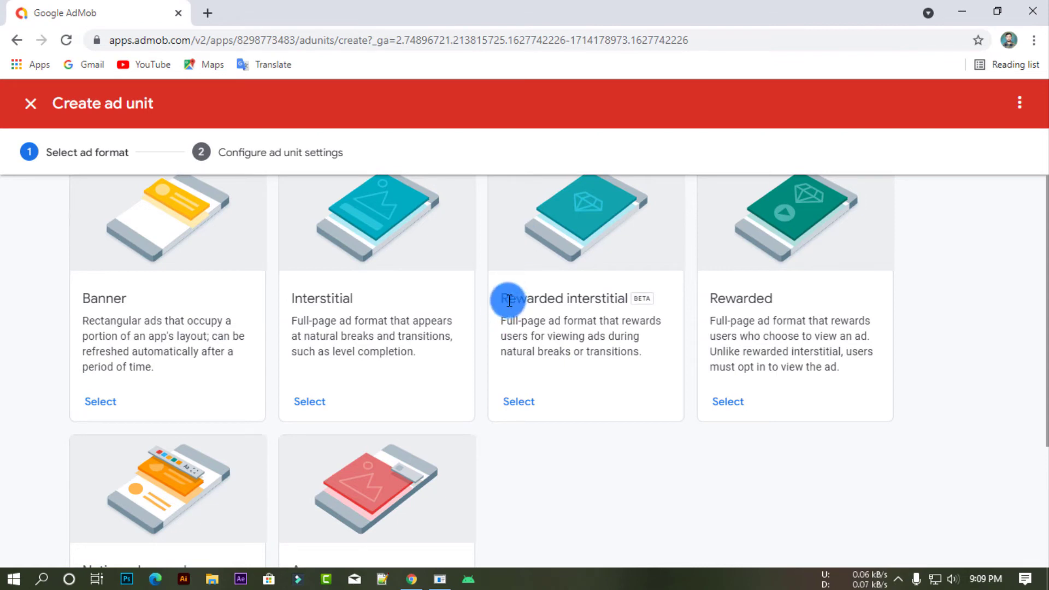
pyautogui.moveTo(507, 300); pyautogui.dragTo(632, 304)
pyautogui.hotkey('ctrl', 'c')
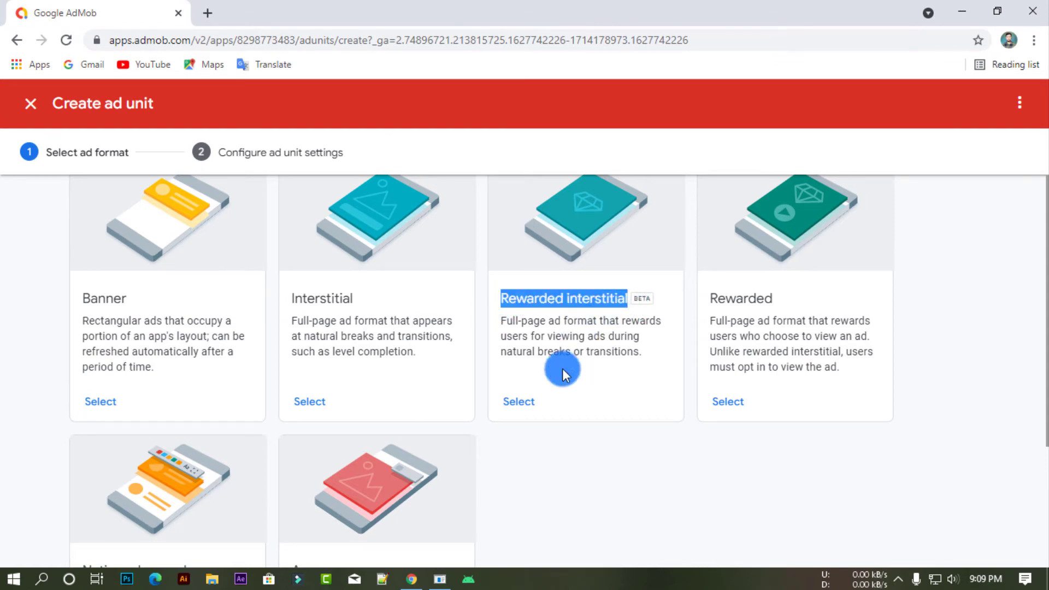
pyautogui.click(522, 401)
pyautogui.scroll(2, 544, 338)
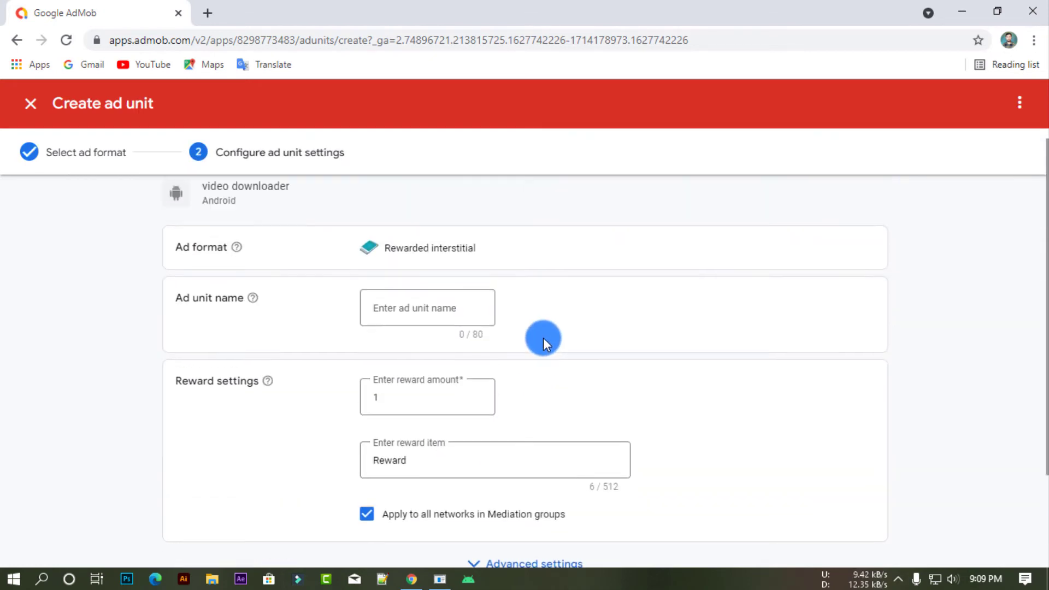
# Name the ad unit "Rewarded interstitial ad", create it with the default reward settings, and return to the ad unit list.
pyautogui.click(441, 322)
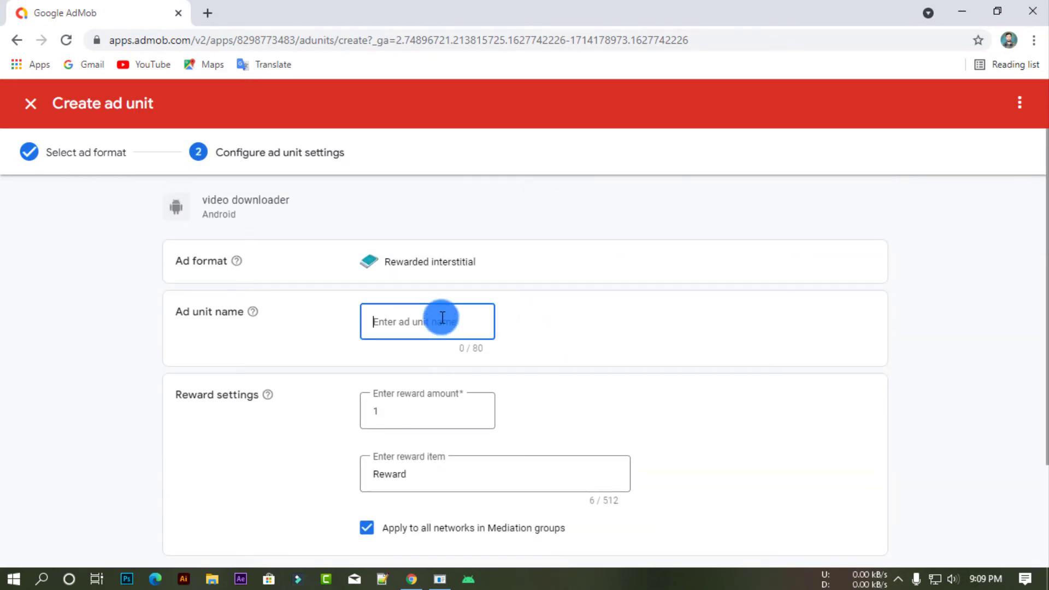
pyautogui.hotkey('ctrl', 'v')
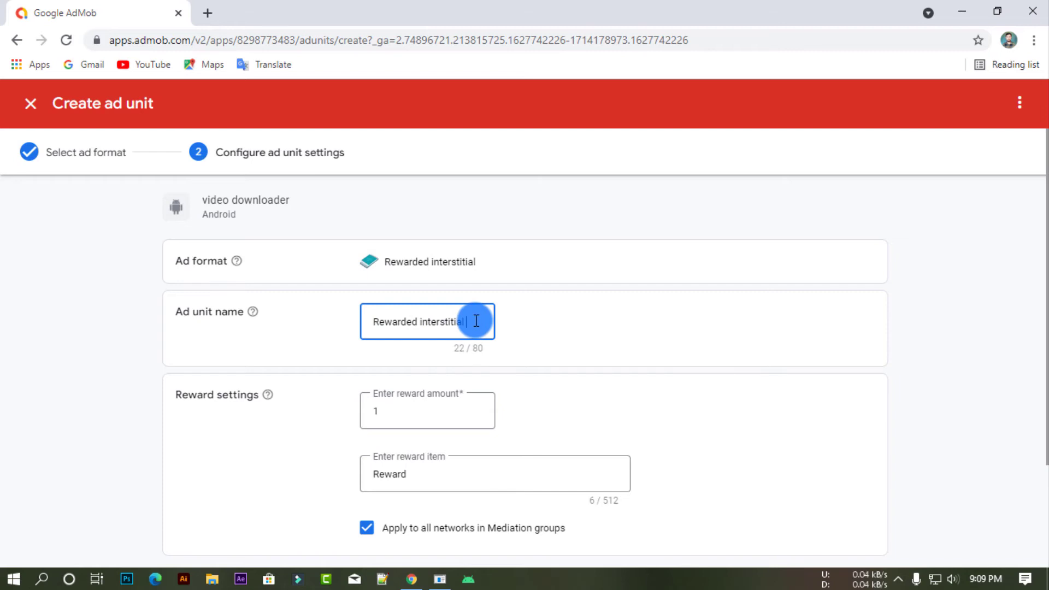
pyautogui.write('ad')
pyautogui.scroll(-3, 584, 327)
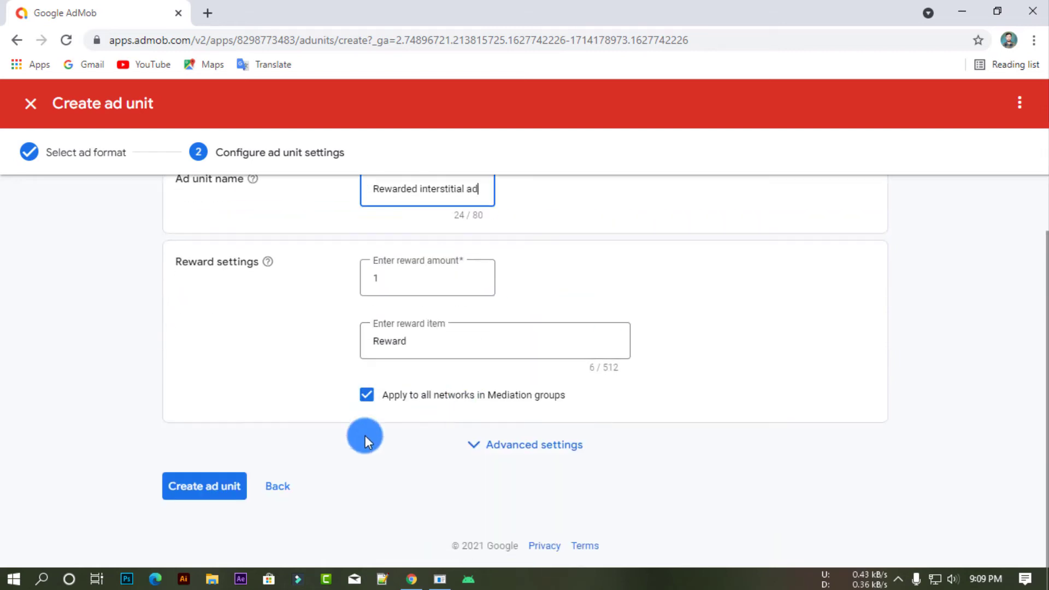
pyautogui.click(225, 489)
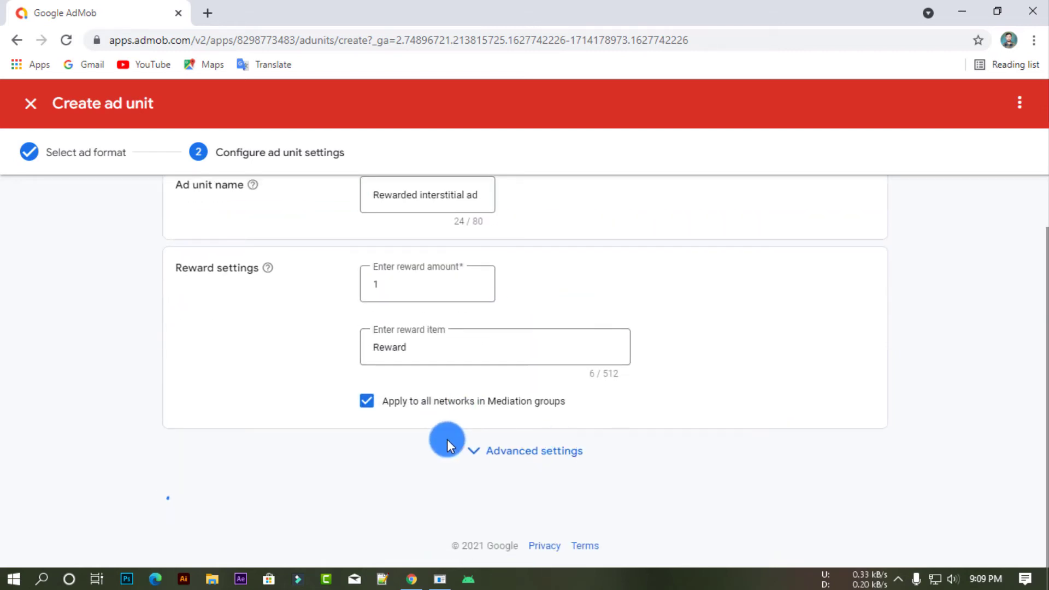
pyautogui.click(288, 477)
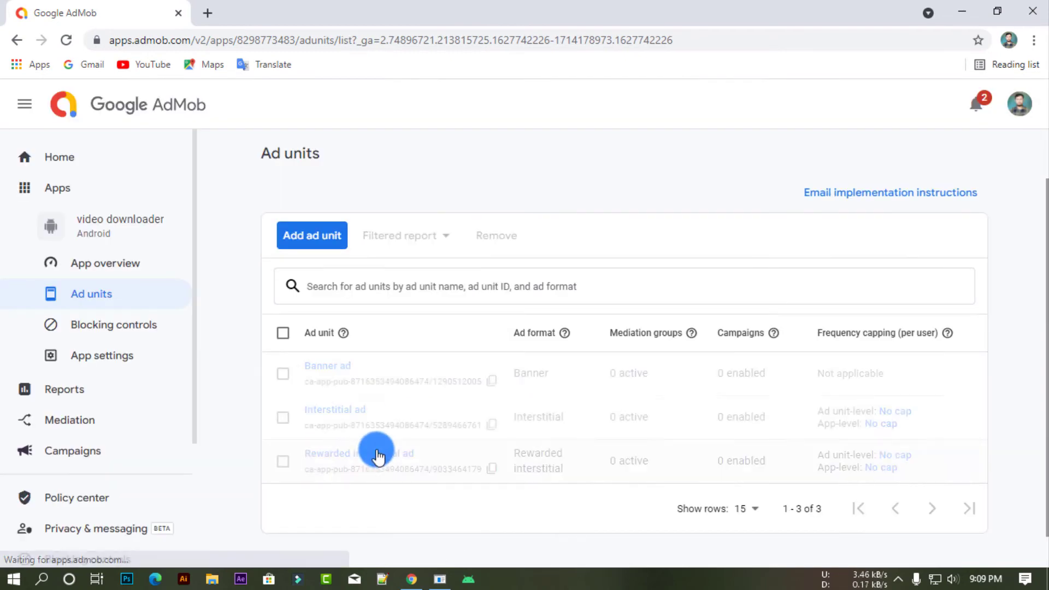
# Start another ad unit, look through the available ad formats, and select Native advanced.
pyautogui.click(327, 246)
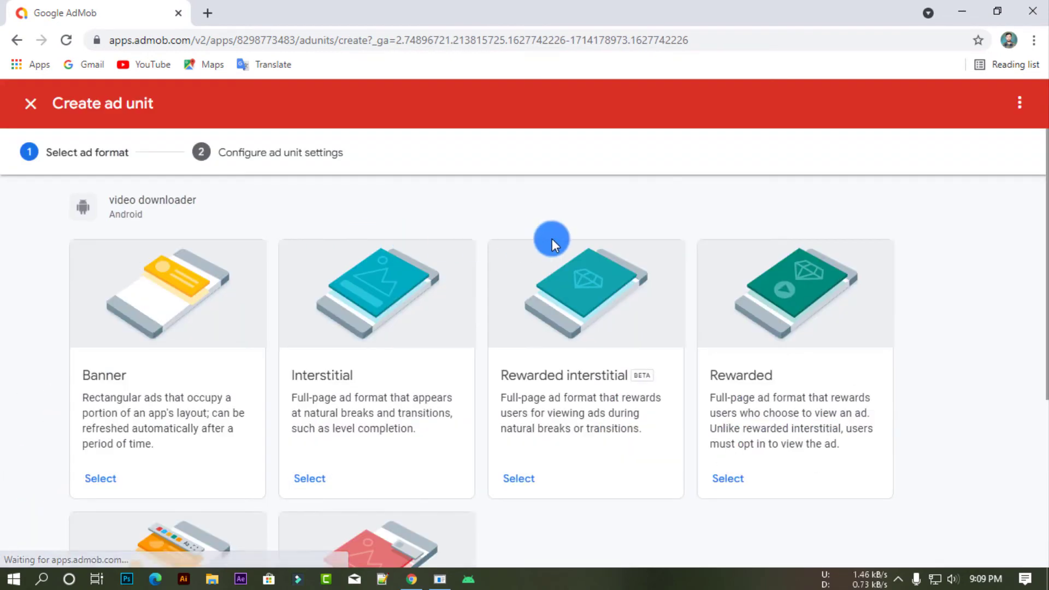
pyautogui.scroll(-3, 738, 362)
pyautogui.scroll(3, 759, 353)
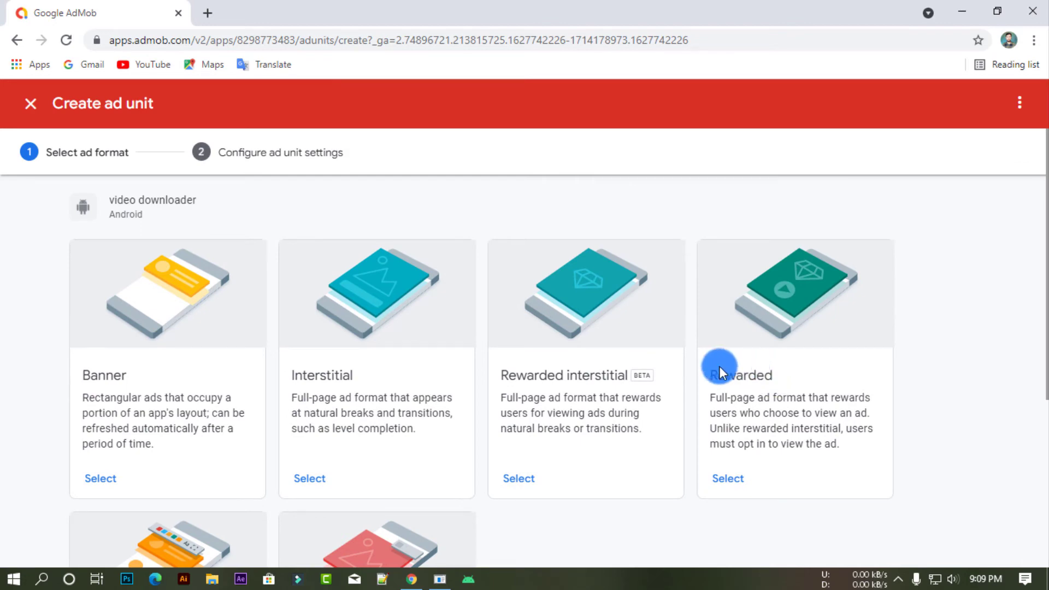
pyautogui.scroll(-5, 629, 363)
pyautogui.scroll(1, 552, 362)
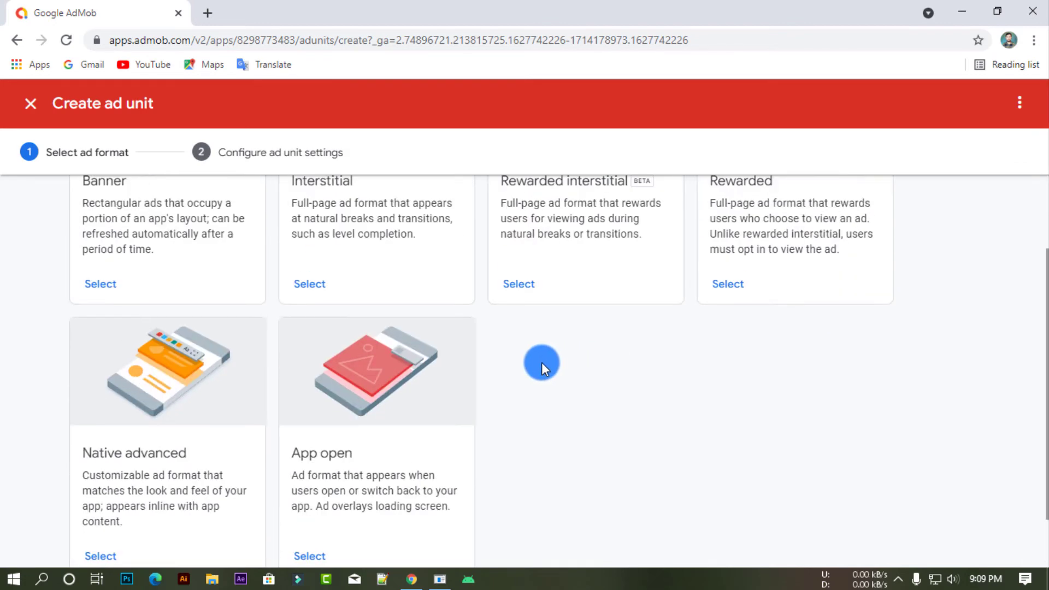
pyautogui.scroll(2, 542, 363)
pyautogui.scroll(3, 375, 370)
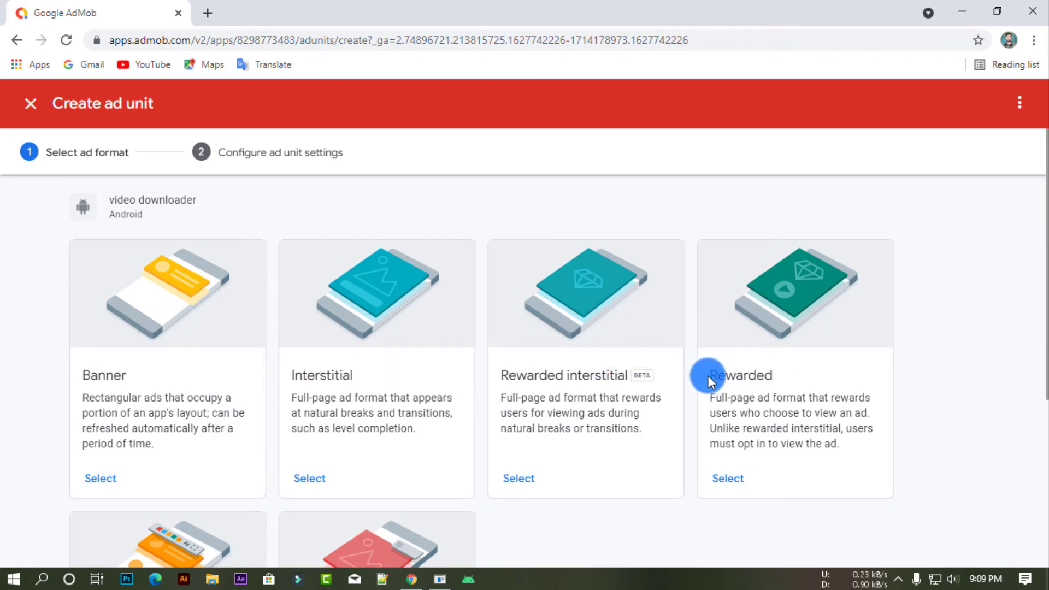
pyautogui.scroll(-5, 215, 393)
pyautogui.scroll(4, 283, 411)
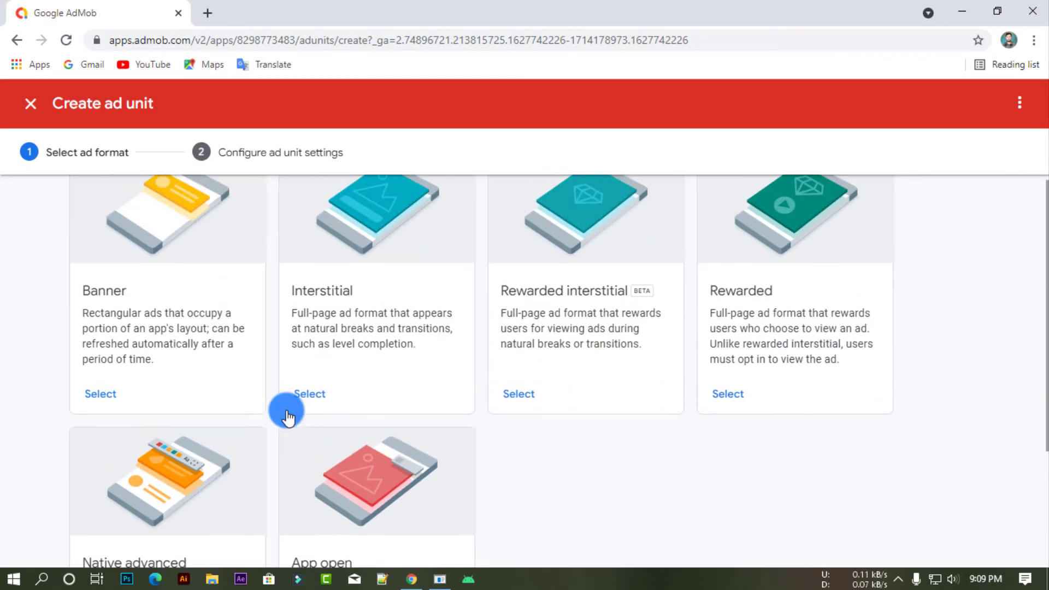
pyautogui.scroll(-4, 284, 411)
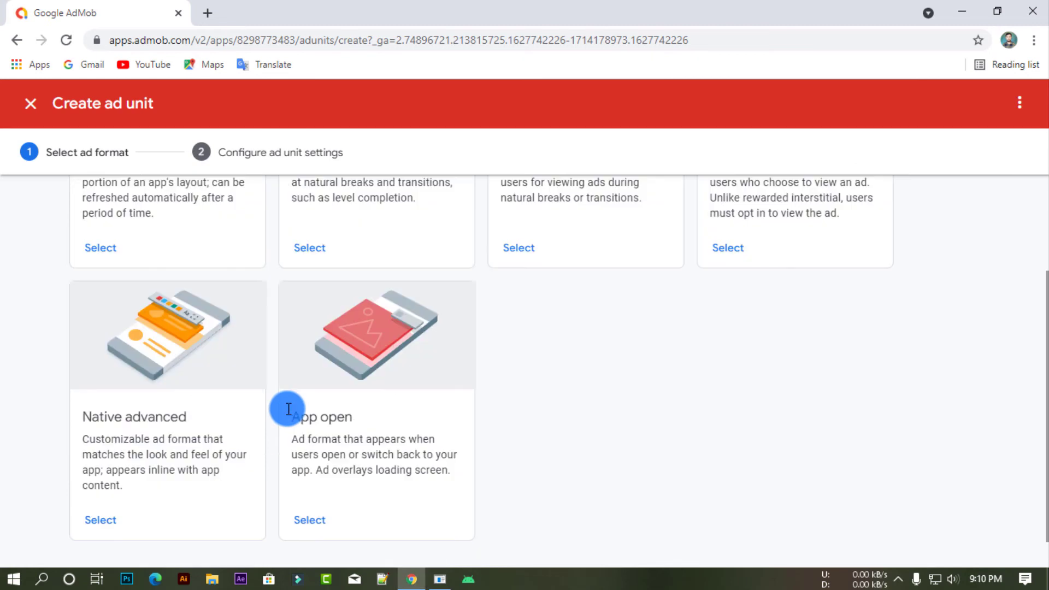
pyautogui.tripleClick(107, 413)
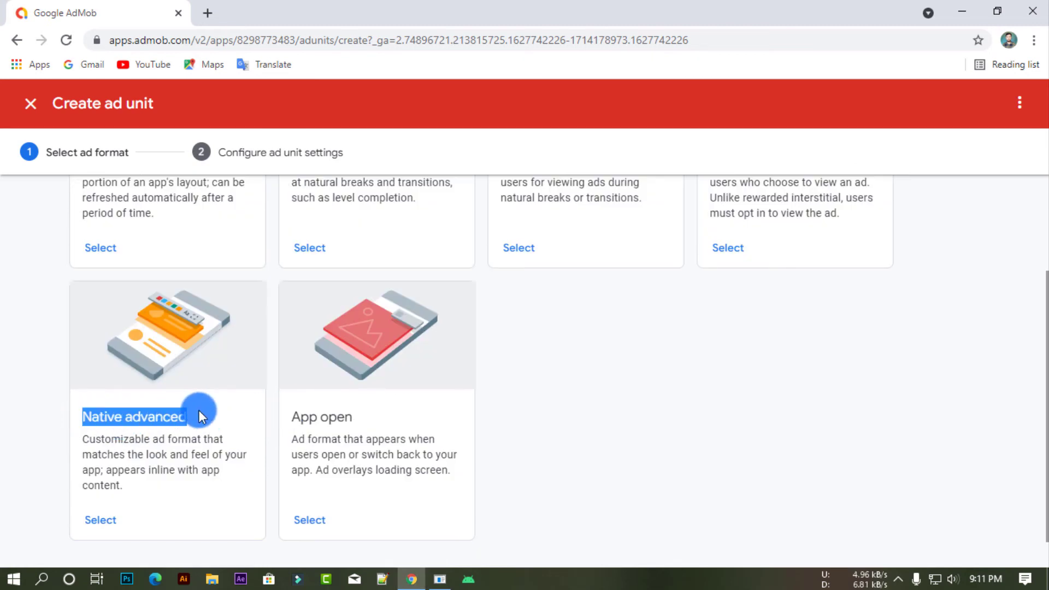
pyautogui.click(116, 522)
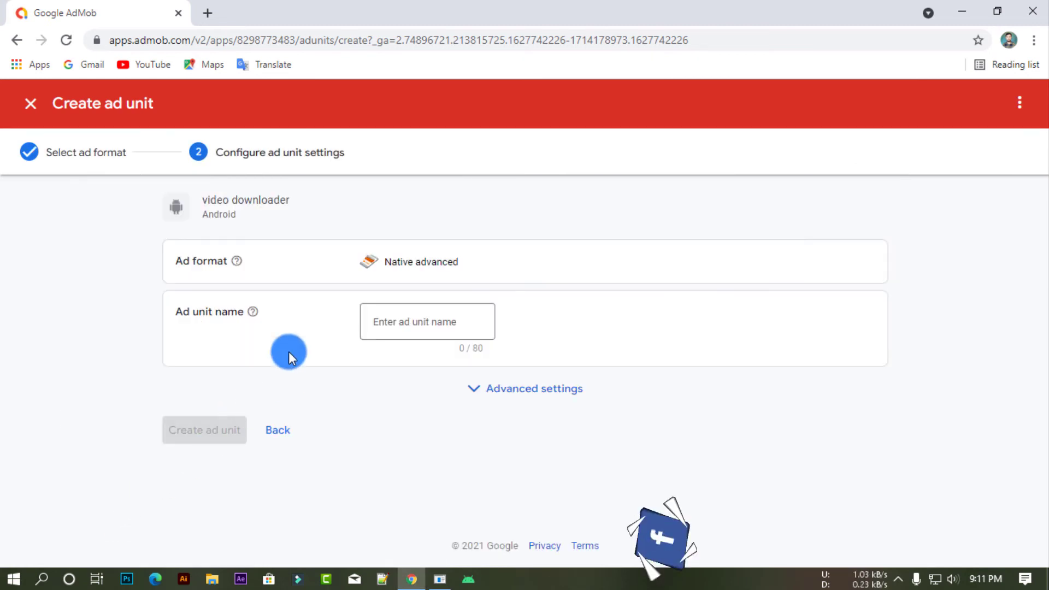
# Name the native ad unit "Native advanced ad", create it with the default advanced settings, and finish past the implementation instructions.
pyautogui.tripleClick(469, 254)
pyautogui.hotkey('ctrl', 'c')
pyautogui.click(452, 320)
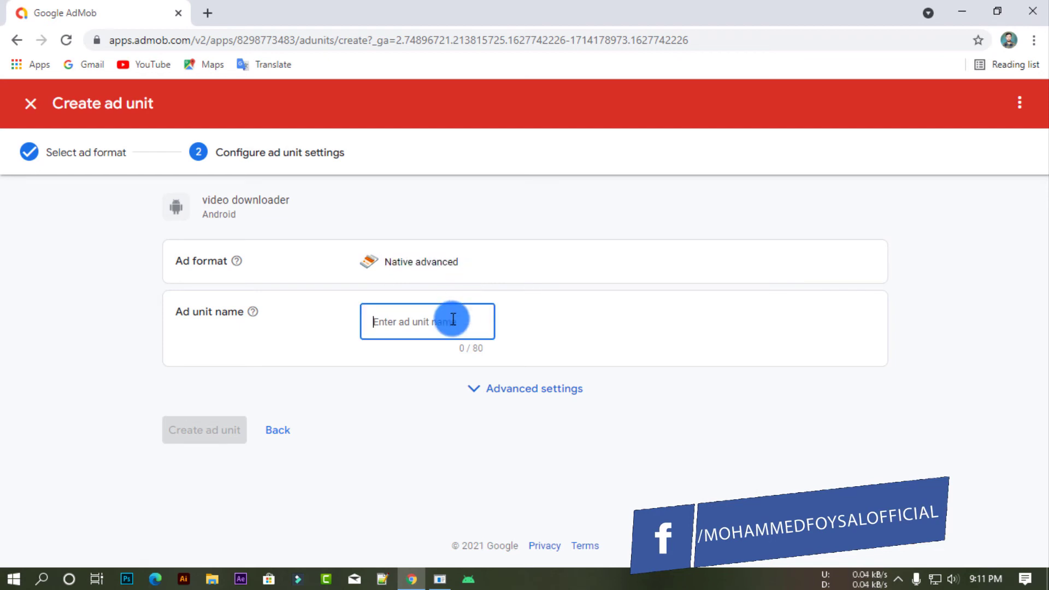
pyautogui.hotkey('ctrl', 'v')
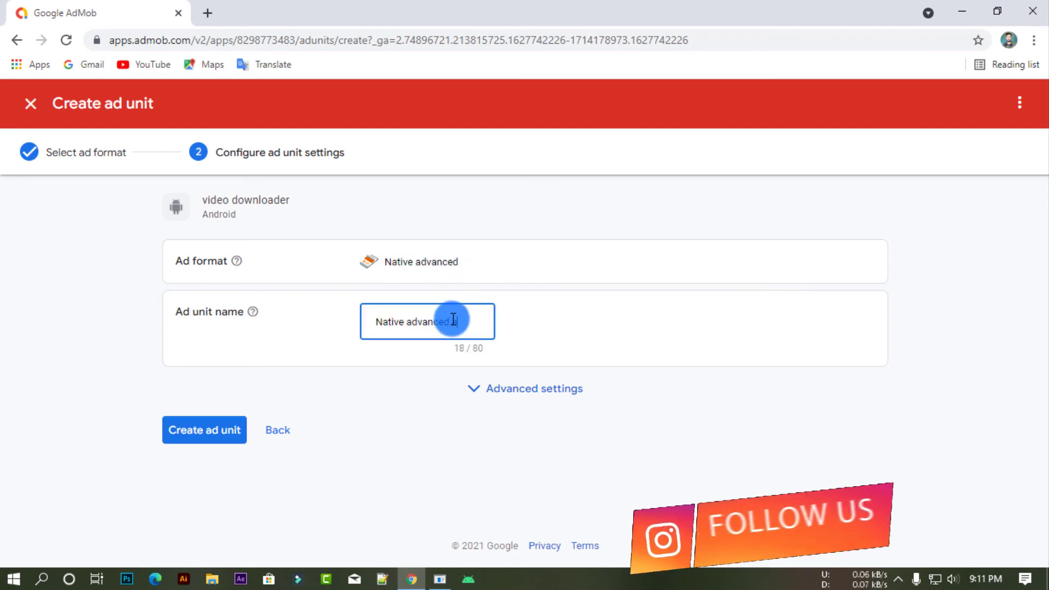
pyautogui.write('ad')
pyautogui.click(196, 416)
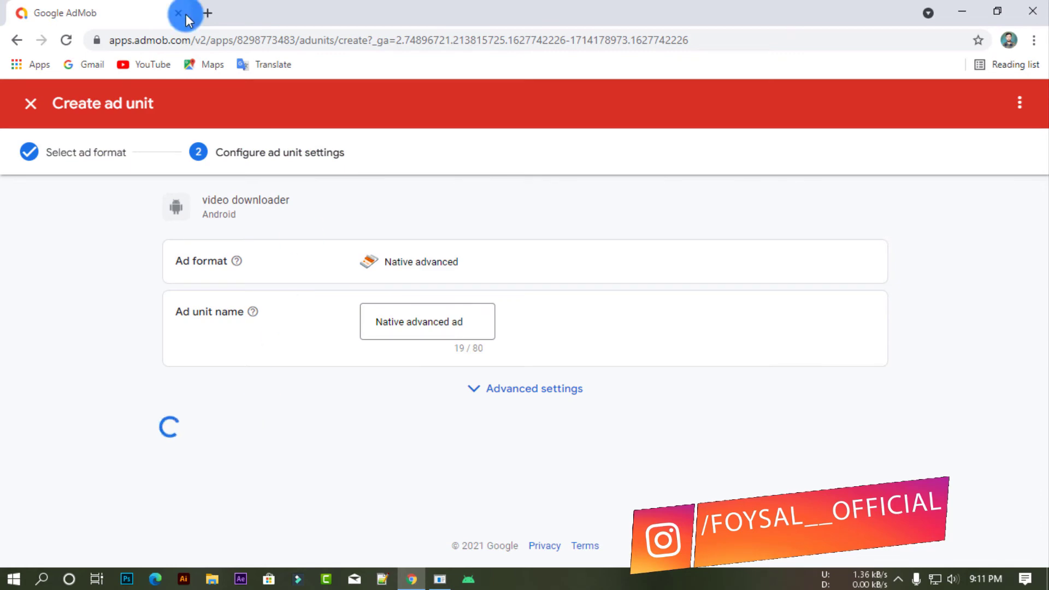
pyautogui.scroll(-2, 447, 451)
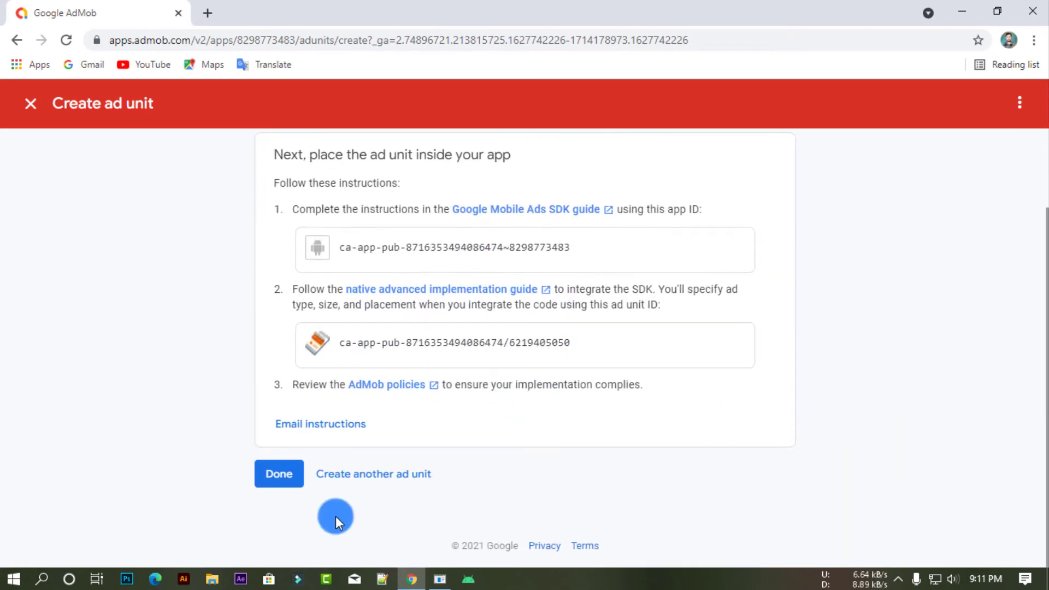
pyautogui.click(273, 484)
# Look over the app's ad unit list, start another ad unit, and select the App open format.
pyautogui.scroll(-3, 421, 382)
pyautogui.scroll(3, 382, 300)
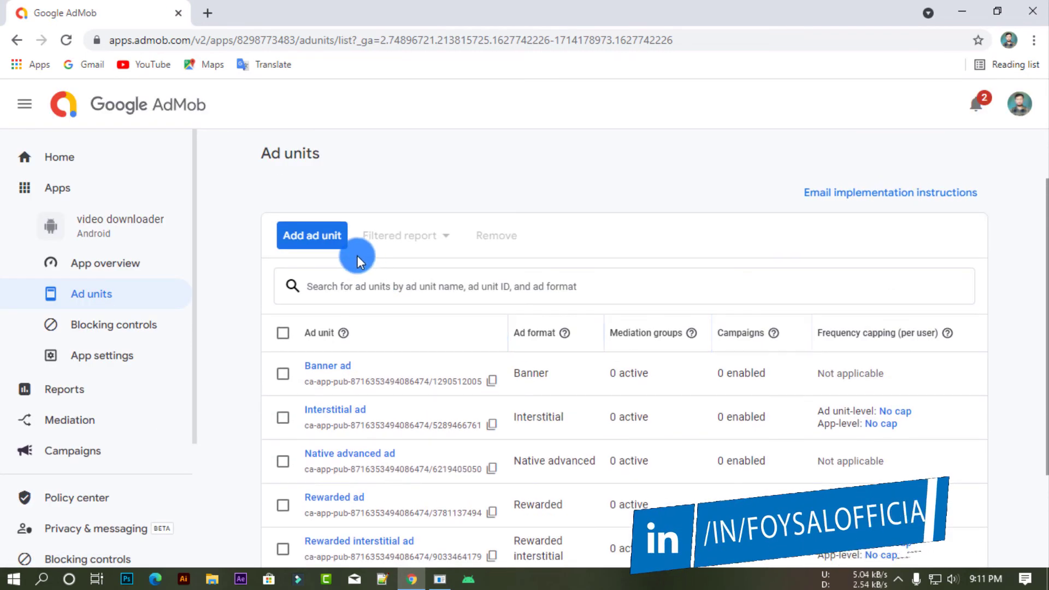
pyautogui.click(317, 236)
pyautogui.scroll(-5, 551, 408)
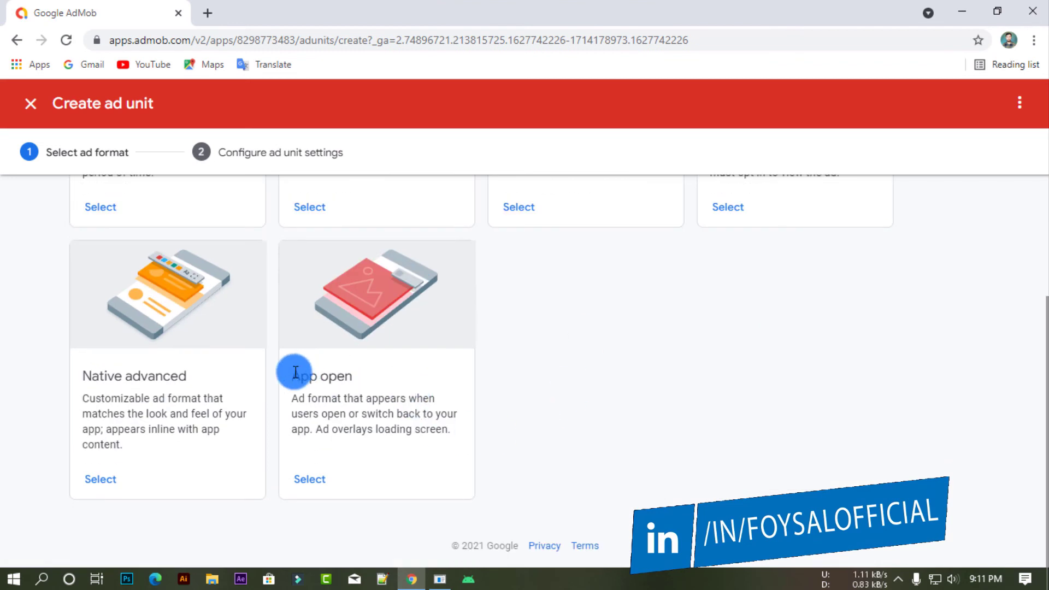
pyautogui.moveTo(292, 375); pyautogui.dragTo(405, 372)
pyautogui.click(298, 479)
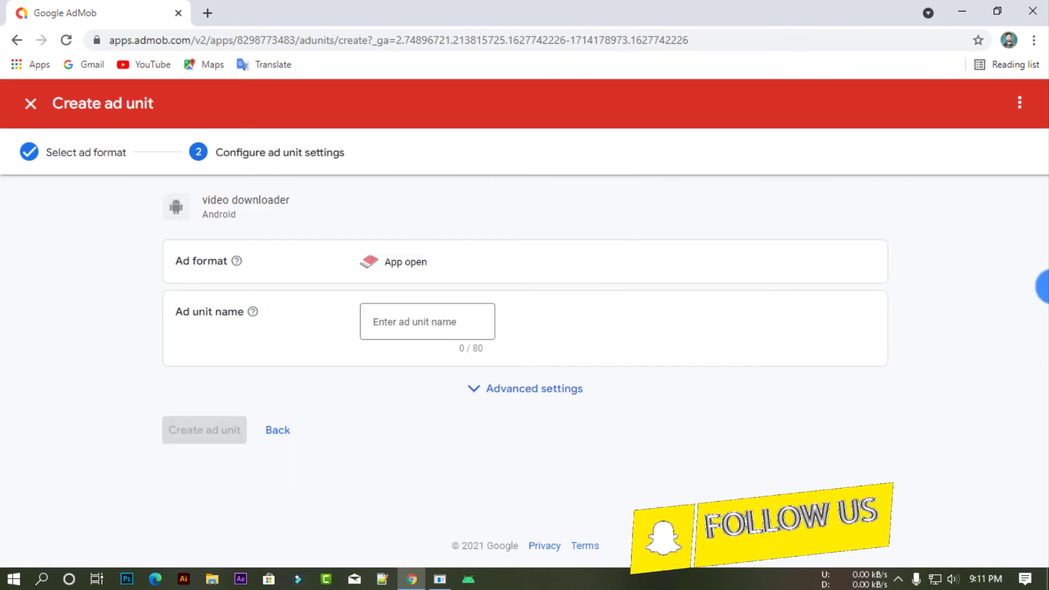
# Name the ad unit "App open ad", create it with the default advanced settings, and finish past the implementation instructions.
pyautogui.tripleClick(447, 271)
pyautogui.hotkey('ctrl', 'c')
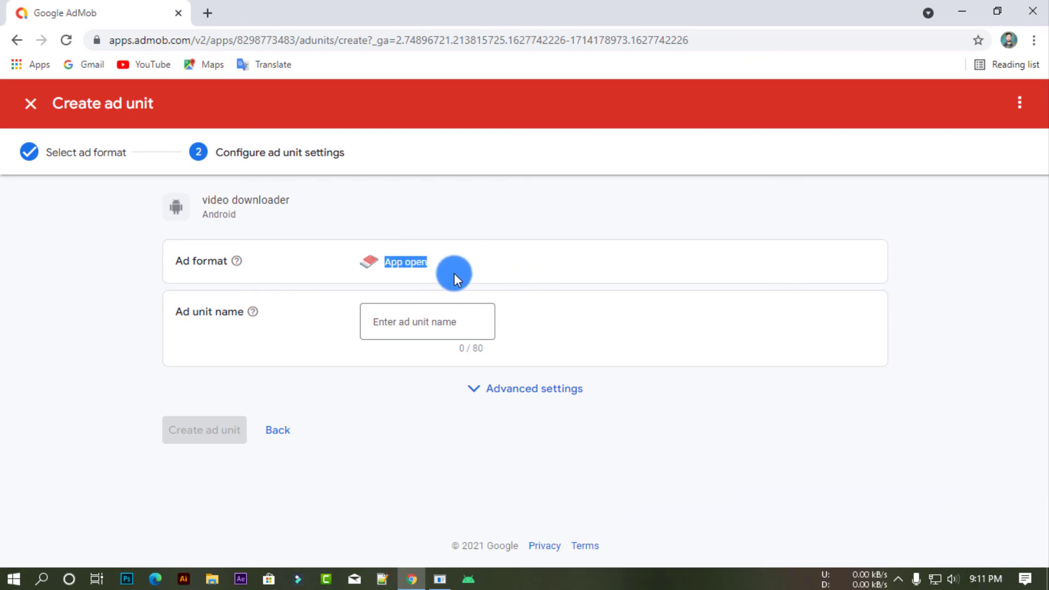
pyautogui.click(446, 322)
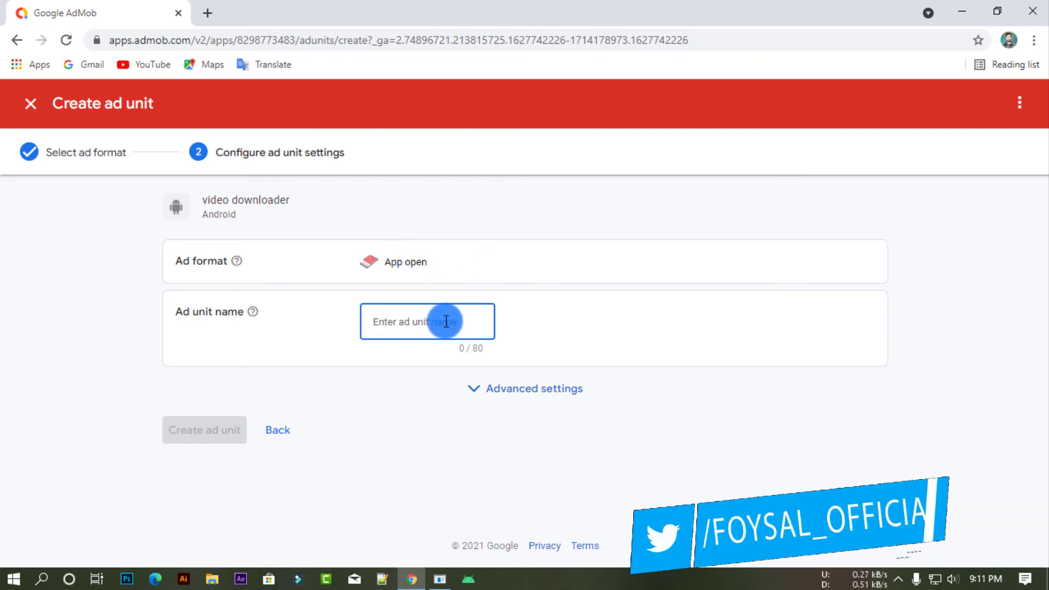
pyautogui.hotkey('ctrl', 'v')
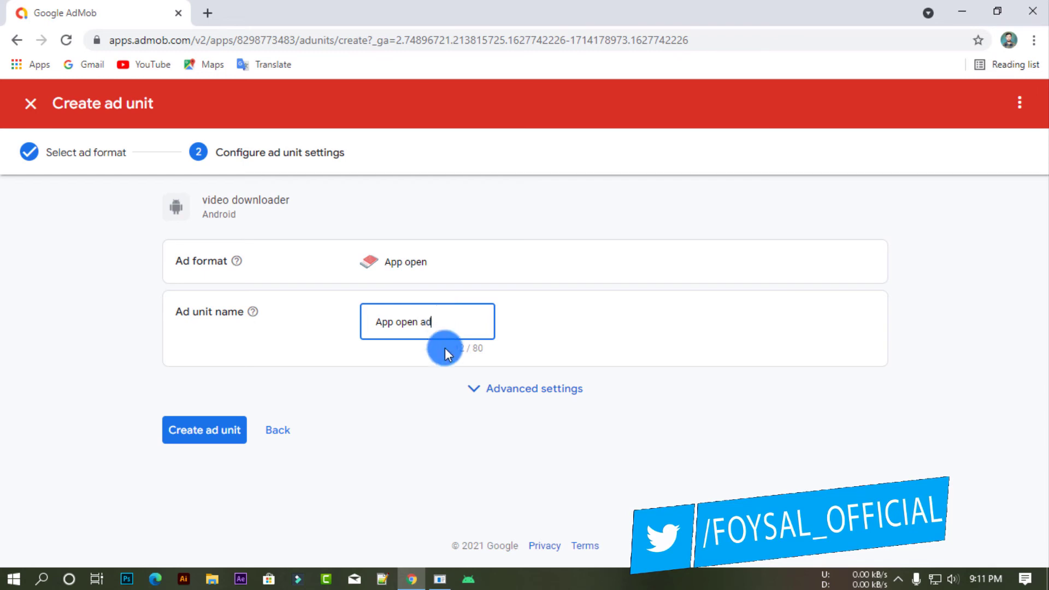
pyautogui.click(224, 420)
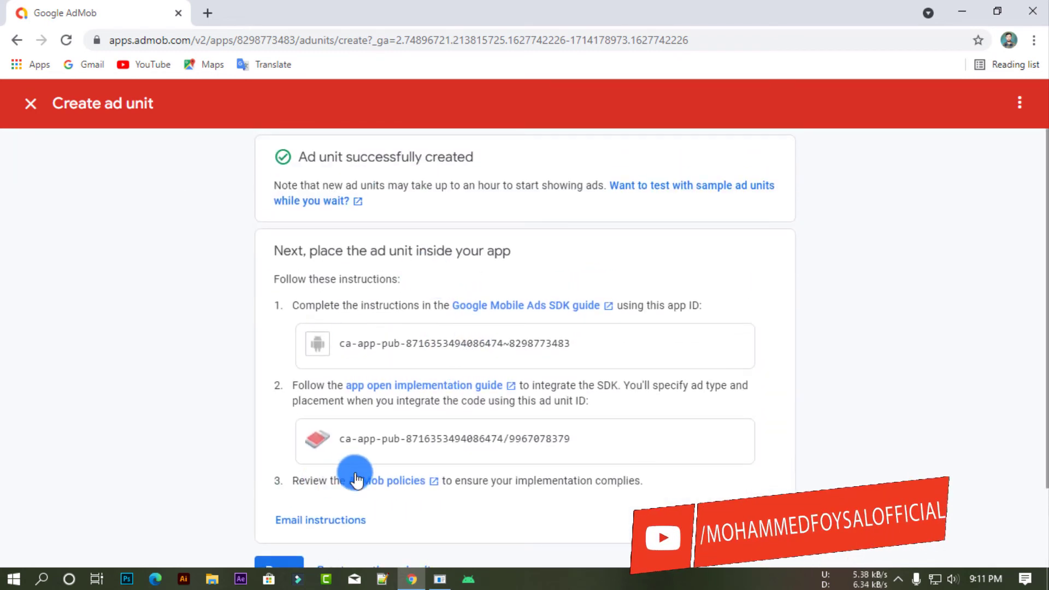
pyautogui.scroll(-2, 328, 480)
pyautogui.click(272, 481)
# Look over the ad units created for the video downloader app, with their formats and frequency capping.
pyautogui.scroll(-2, 508, 342)
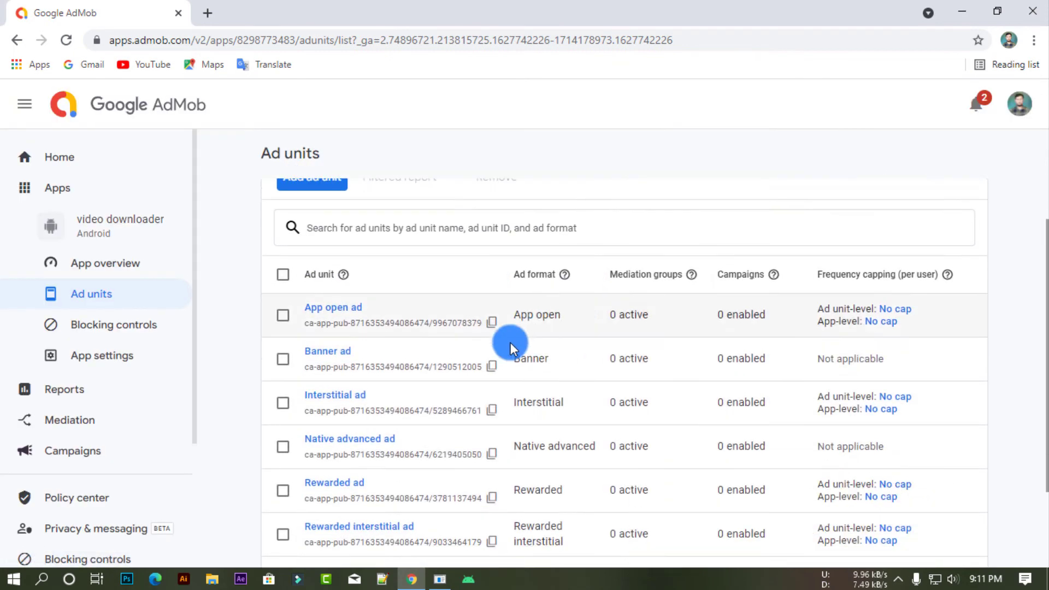
pyautogui.scroll(2, 410, 353)
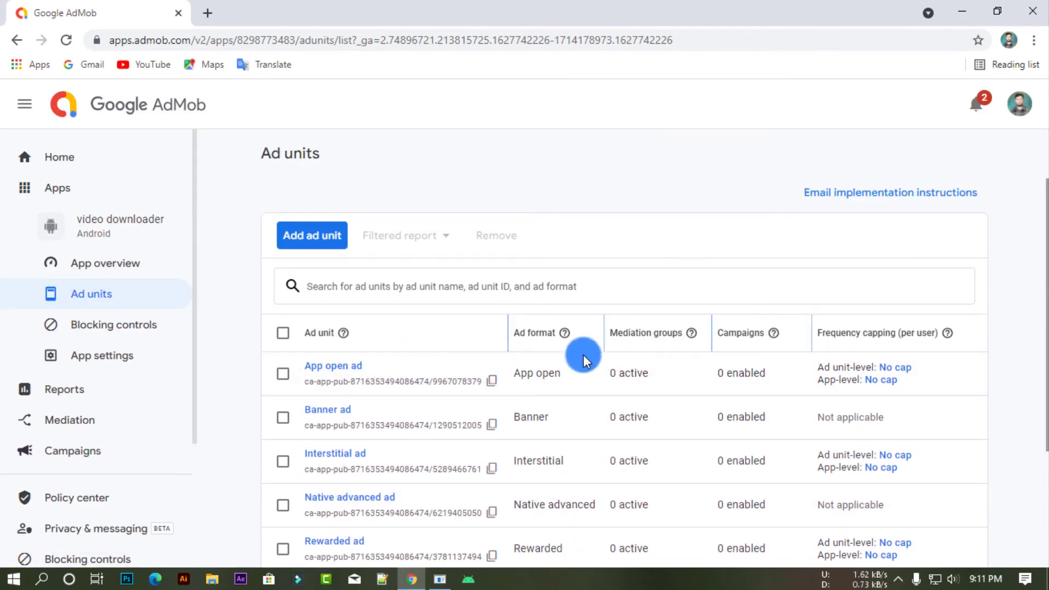
pyautogui.scroll(-2, 498, 369)
pyautogui.scroll(-1, 492, 366)
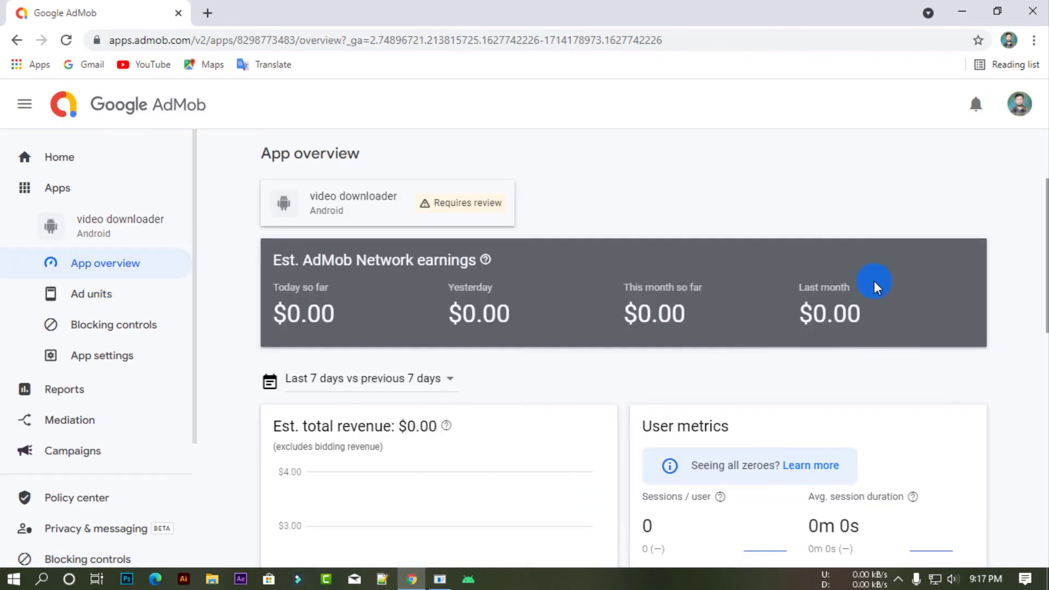
# Review the earnings and user metrics in the video downloader app overview, and check the list of apps.
pyautogui.scroll(-5, 766, 218)
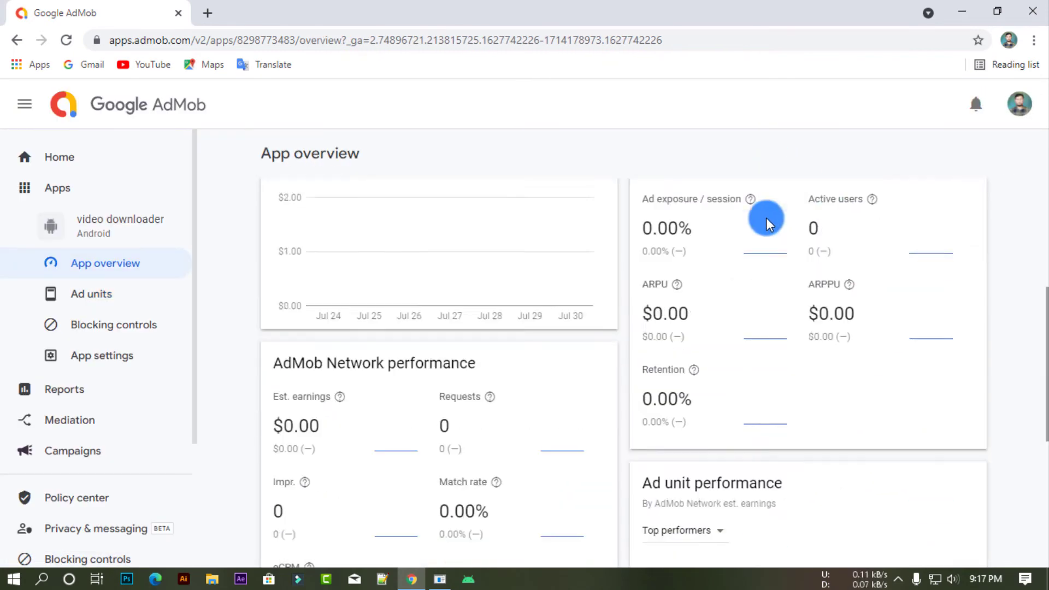
pyautogui.scroll(5, 725, 240)
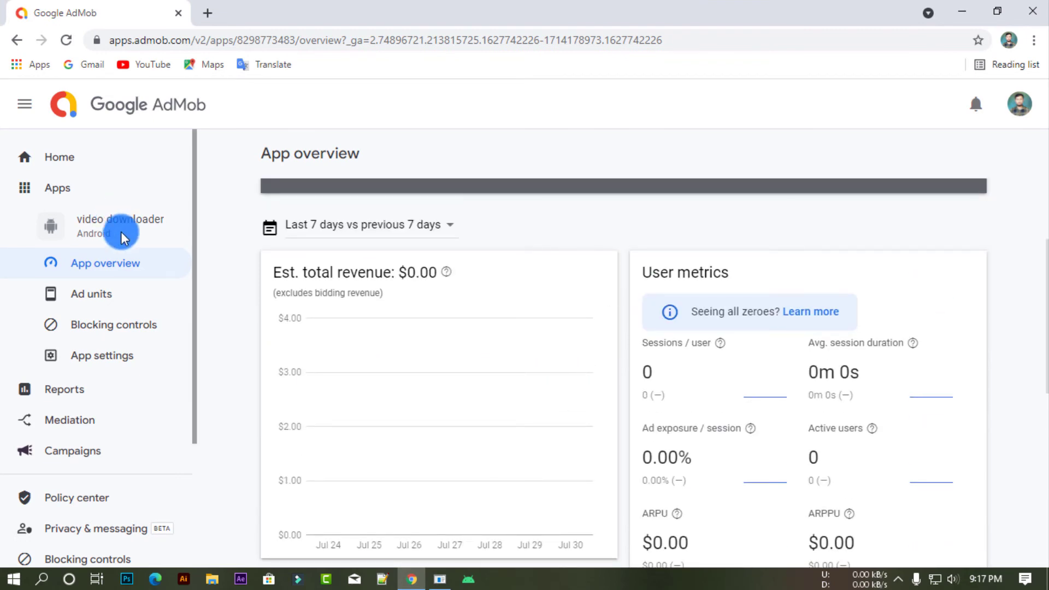
pyautogui.click(42, 225)
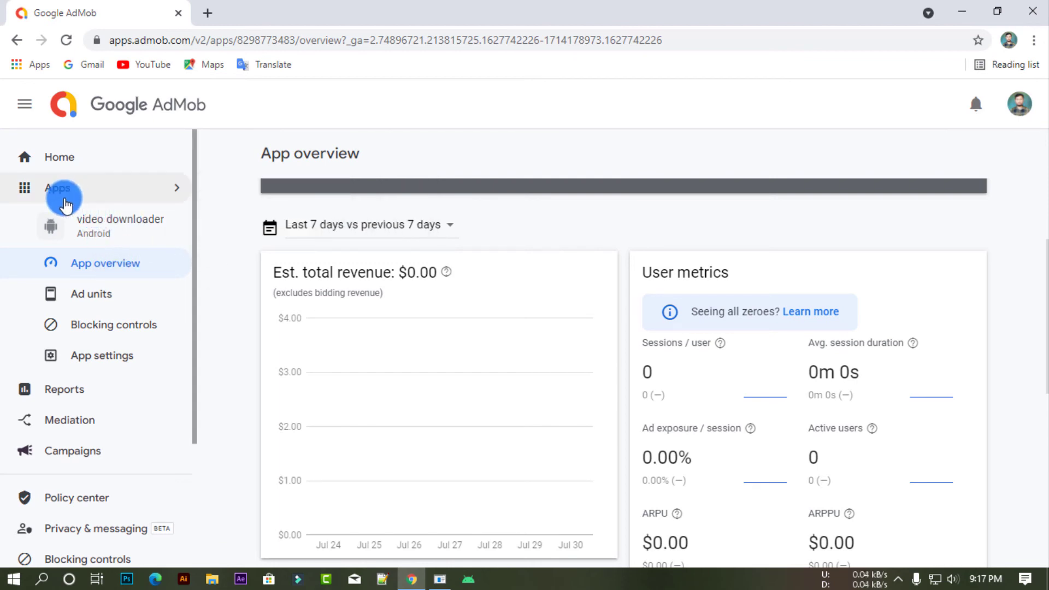
pyautogui.moveTo(64, 205)
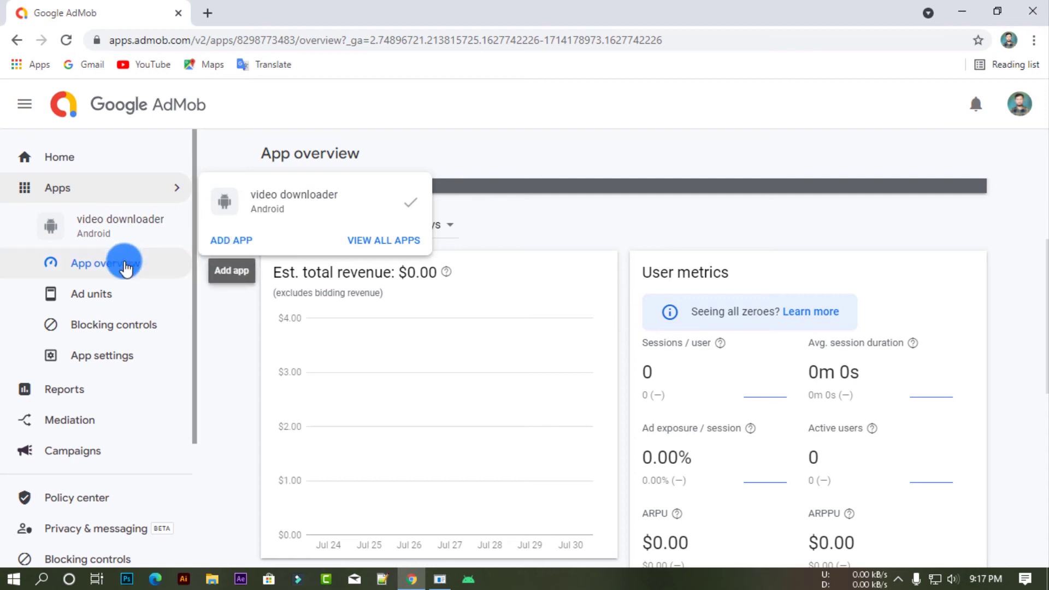
pyautogui.click(153, 199)
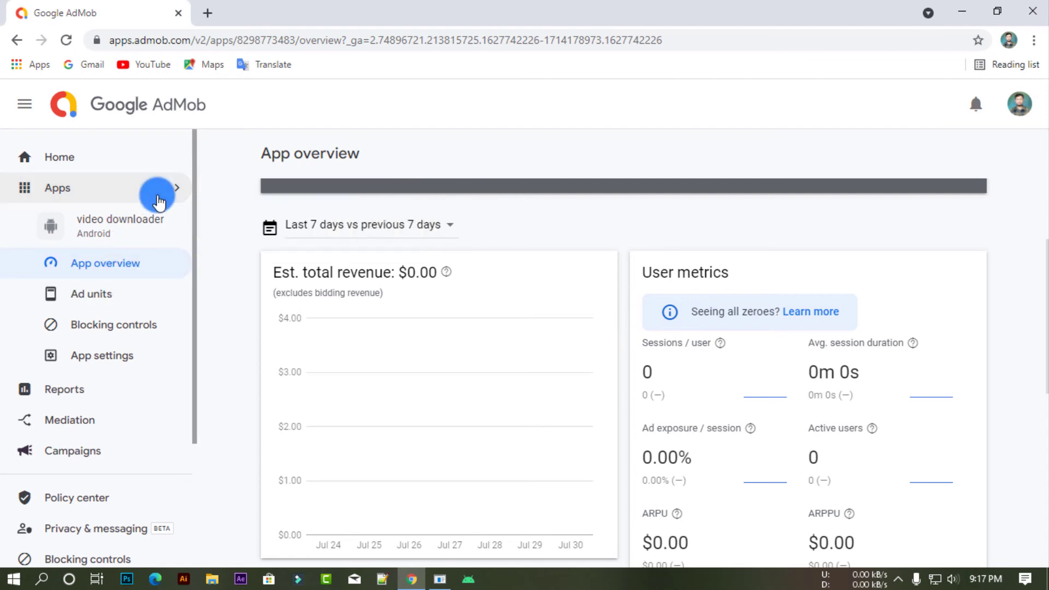
# Open the Payments page and go through the payment details form's account type, name, address, city, postal code and phone fields.
pyautogui.scroll(-3, 113, 393)
pyautogui.click(112, 420)
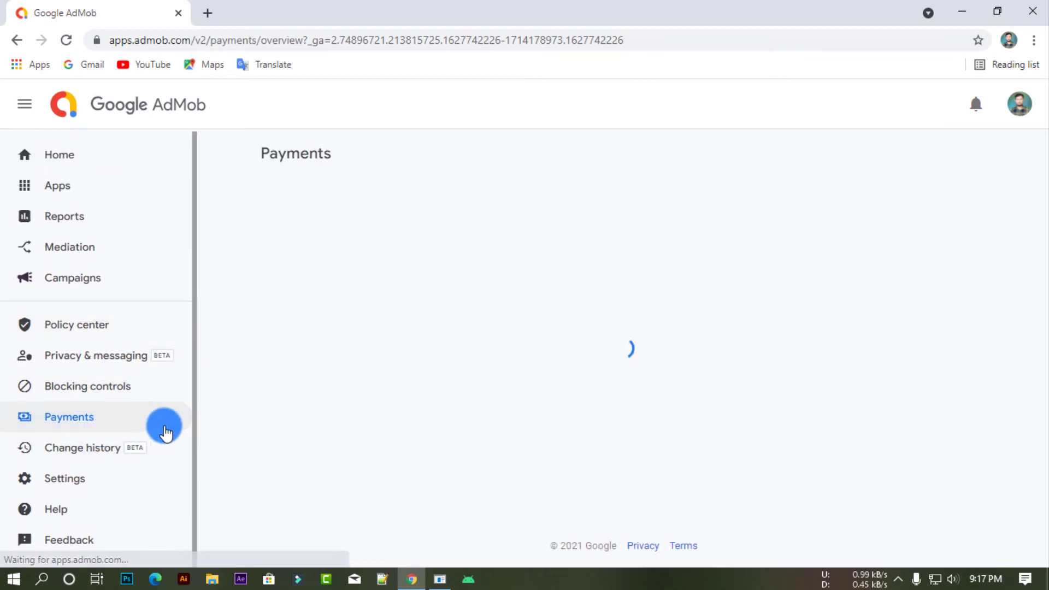
pyautogui.click(639, 394)
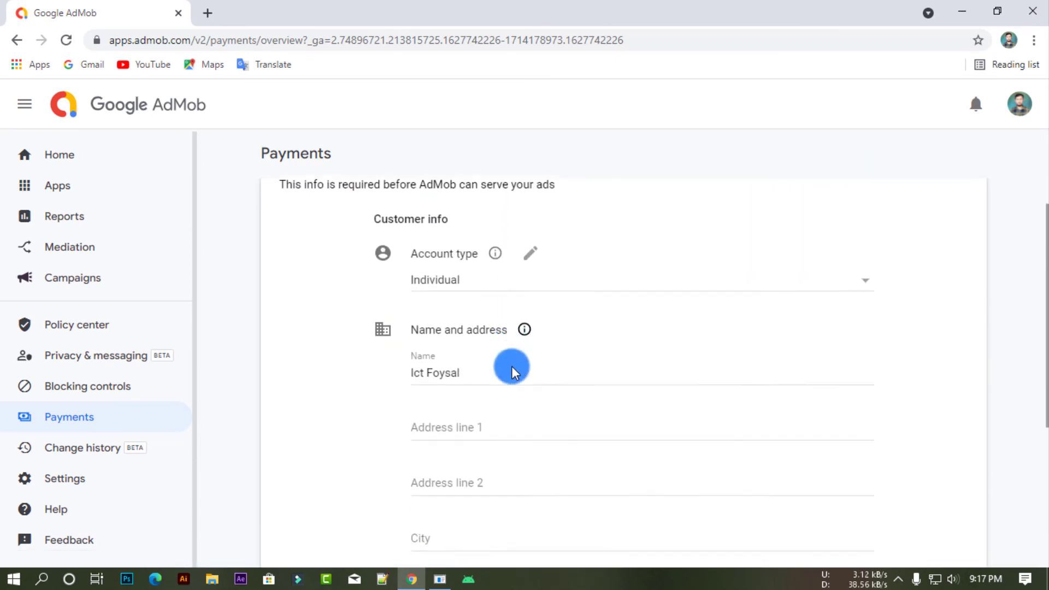
pyautogui.click(486, 326)
pyautogui.click(738, 263)
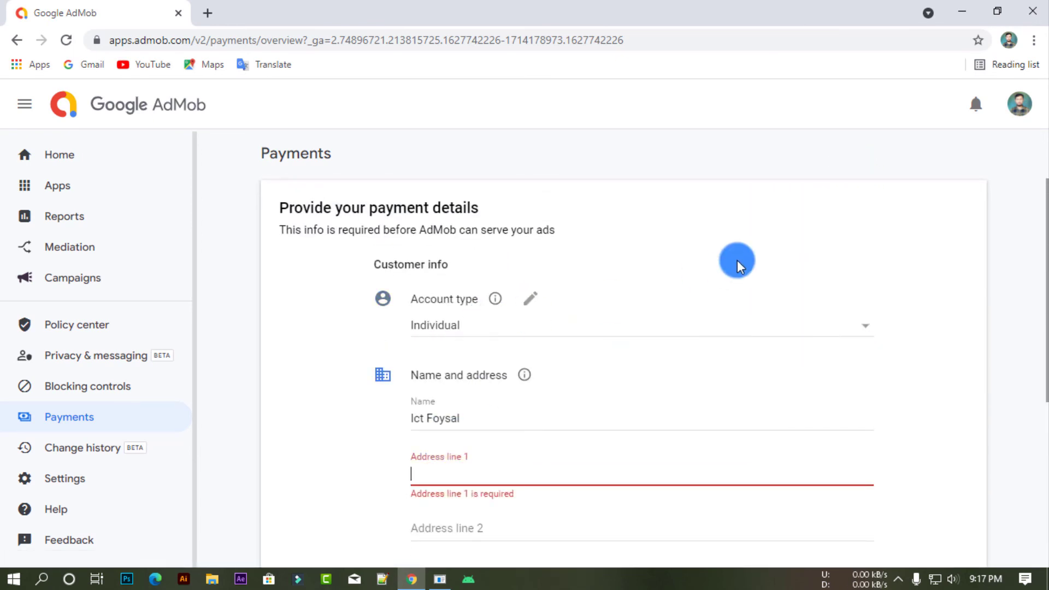
pyautogui.click(453, 419)
pyautogui.scroll(-4, 667, 364)
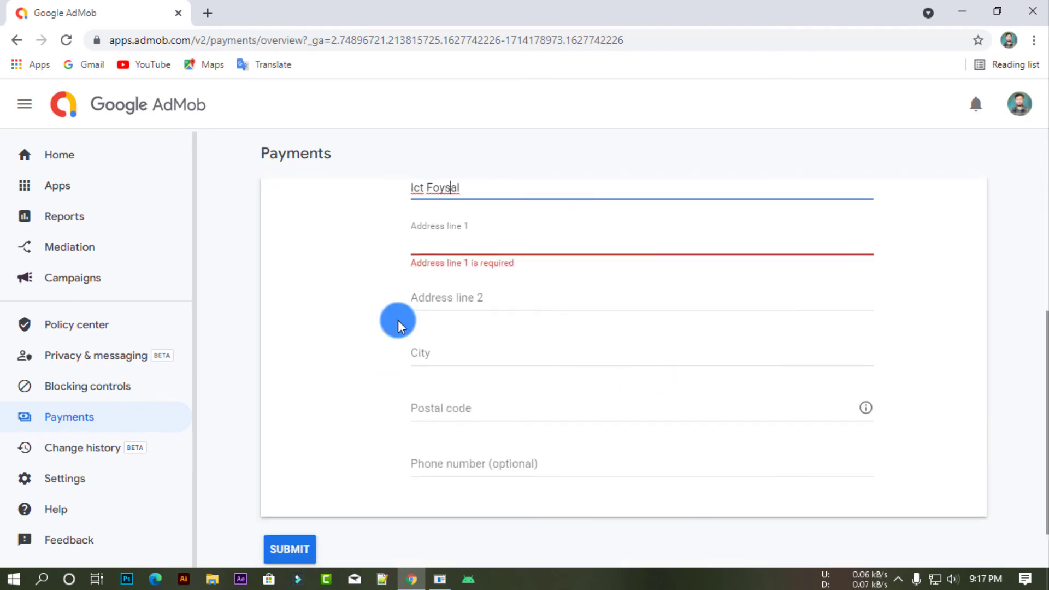
pyautogui.scroll(1, 454, 265)
pyautogui.click(452, 323)
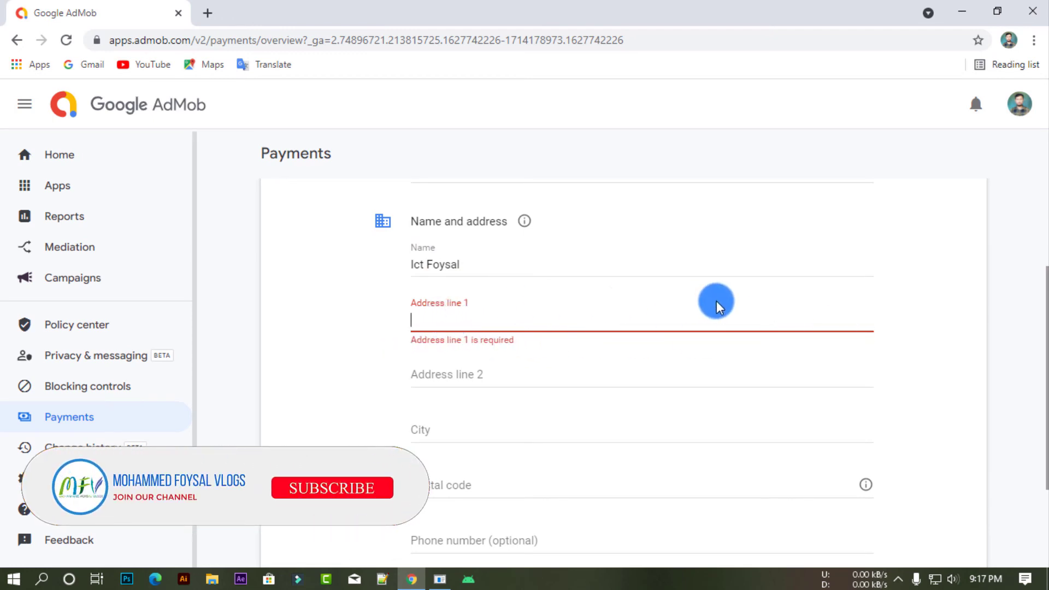
pyautogui.scroll(-3, 553, 323)
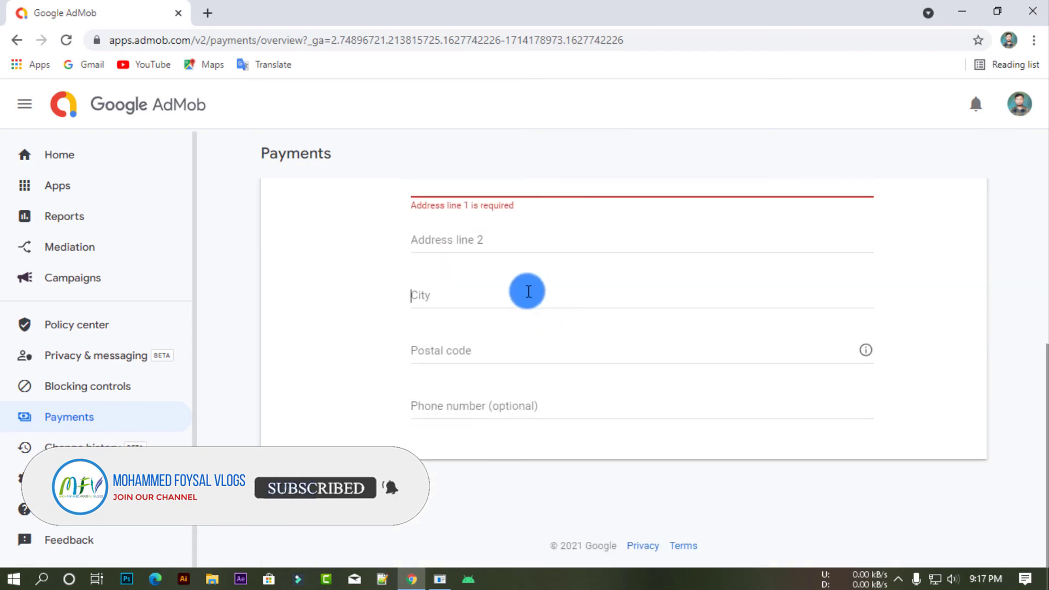
pyautogui.click(468, 408)
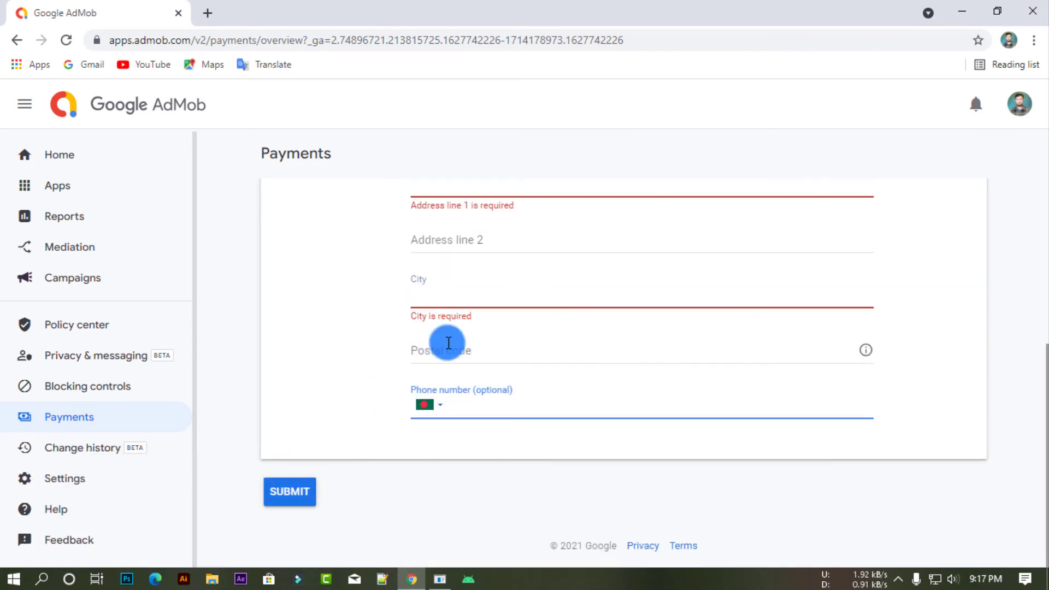
pyautogui.scroll(2, 448, 343)
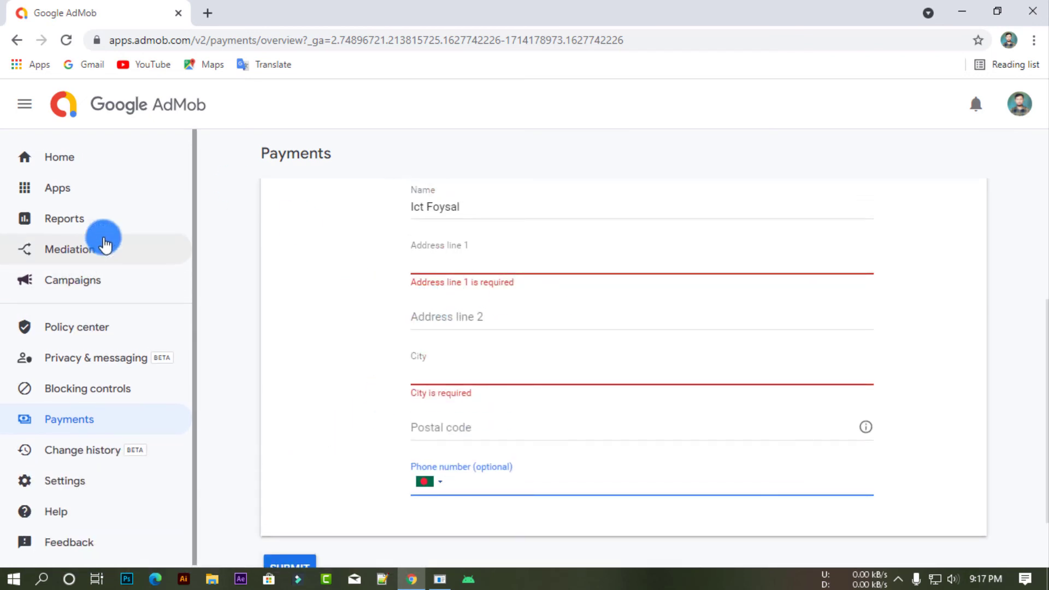
# Open the Reports page and look over the report types available.
pyautogui.click(87, 221)
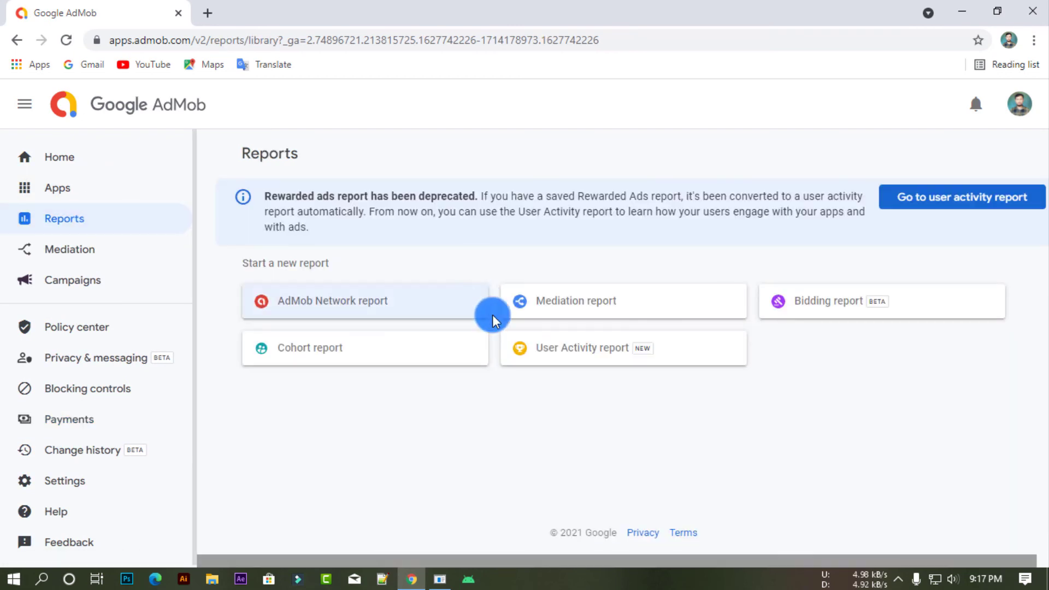
pyautogui.scroll(-1, 111, 316)
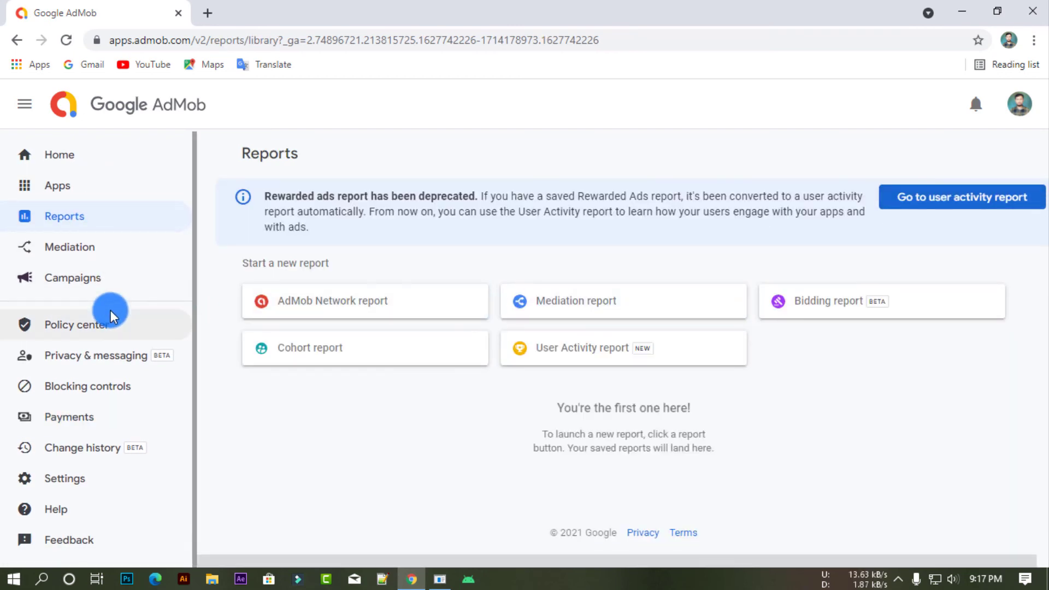
pyautogui.scroll(1, 111, 343)
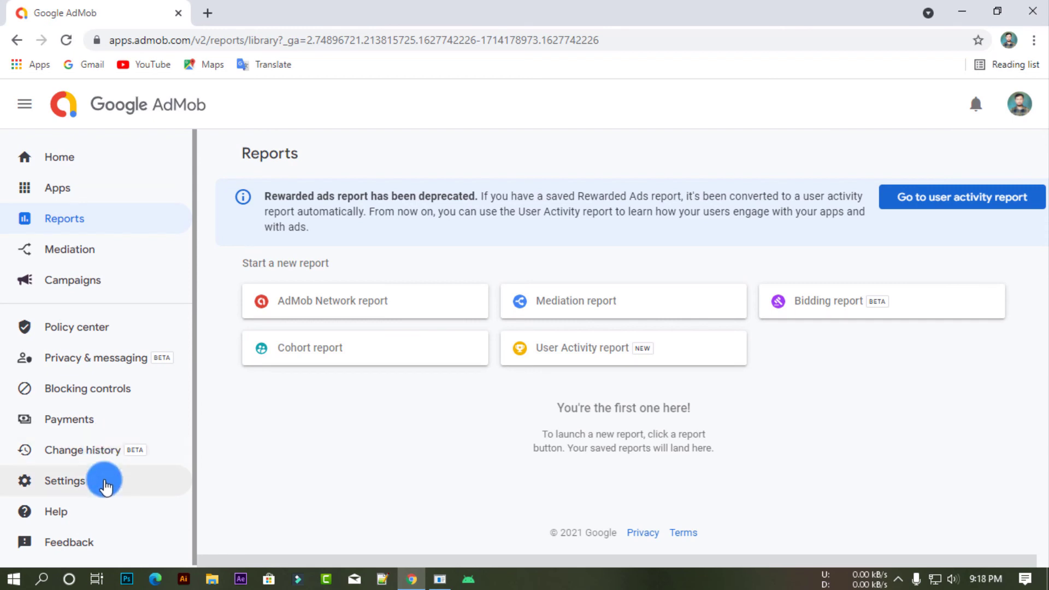
# Open the video downloader app's overview and examine its revenue, user metrics and AdMob Network performance.
pyautogui.click(108, 204)
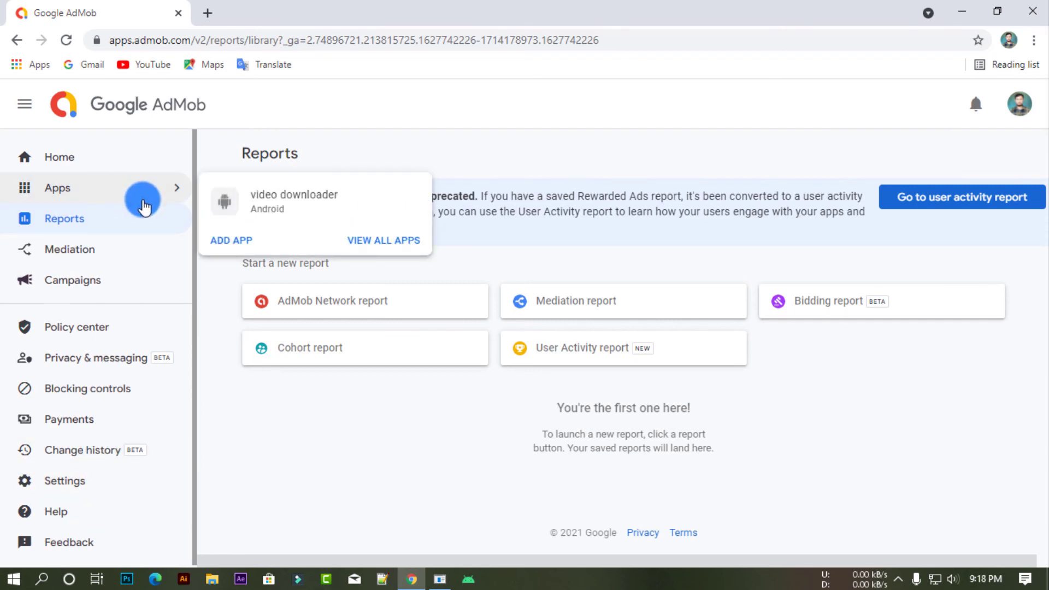
pyautogui.click(311, 196)
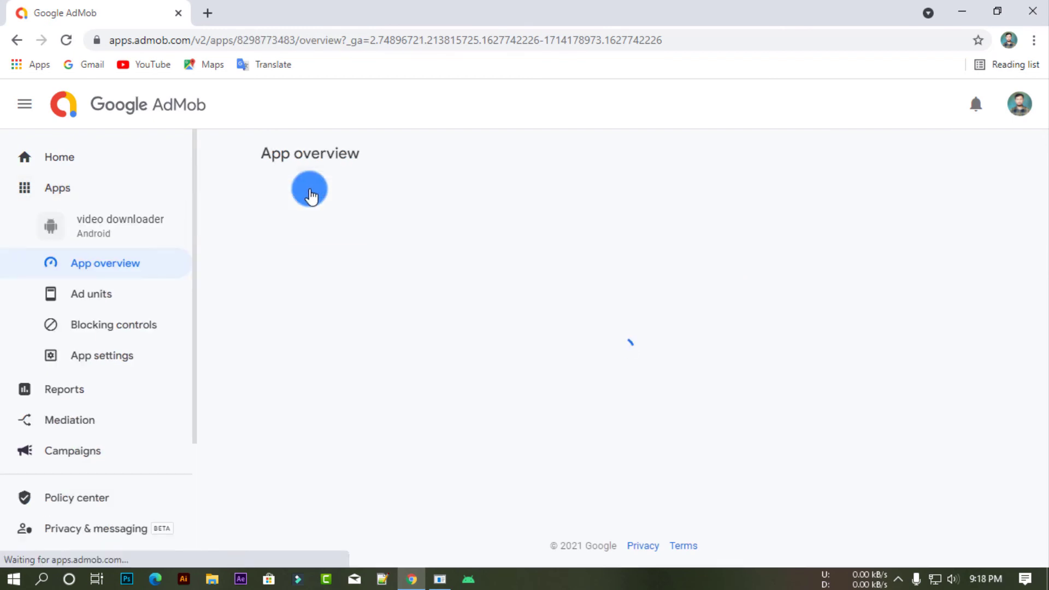
pyautogui.scroll(-10, 450, 401)
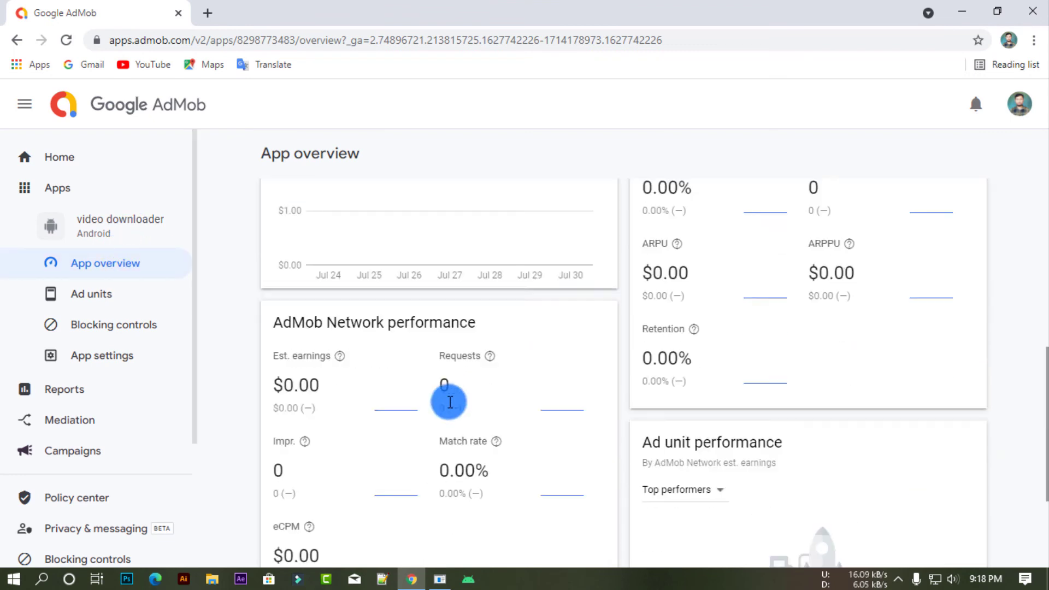
pyautogui.scroll(10, 398, 375)
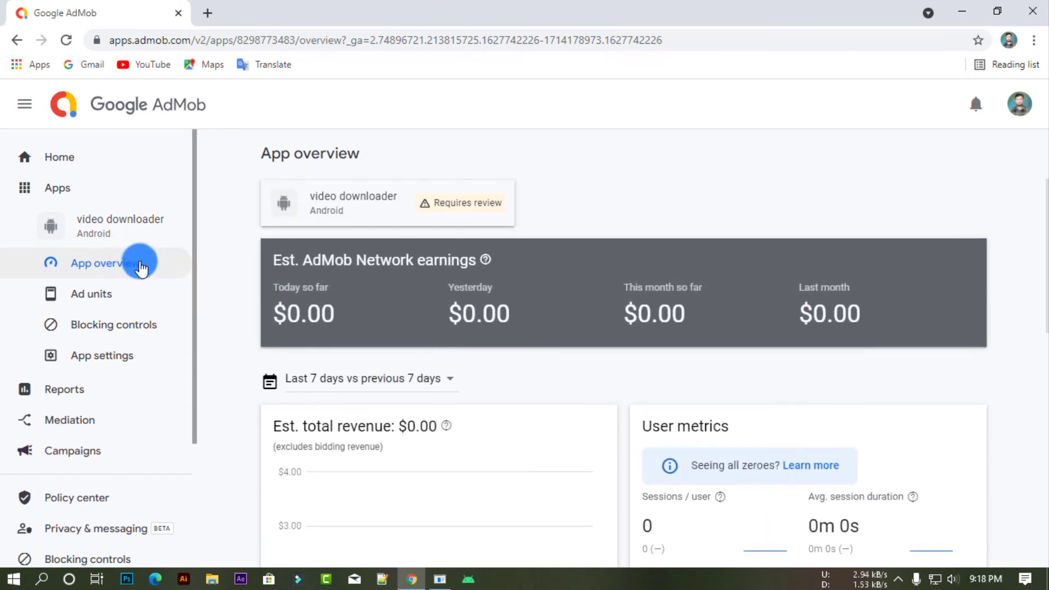
# Open the app's ad unit list and copy the ad unit ID of "Native advanced ad".
pyautogui.click(116, 295)
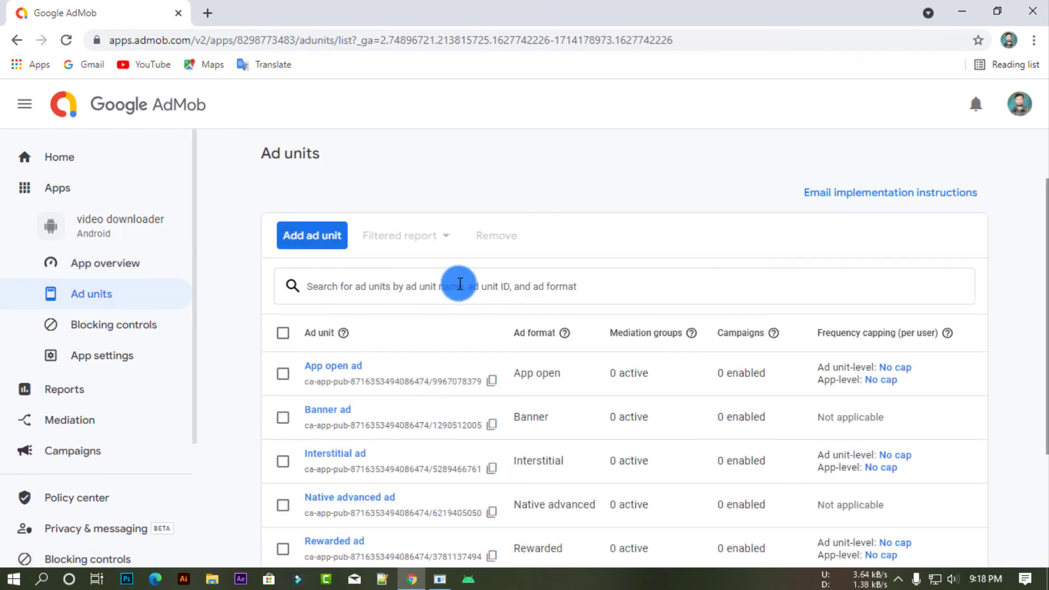
pyautogui.scroll(-3, 461, 284)
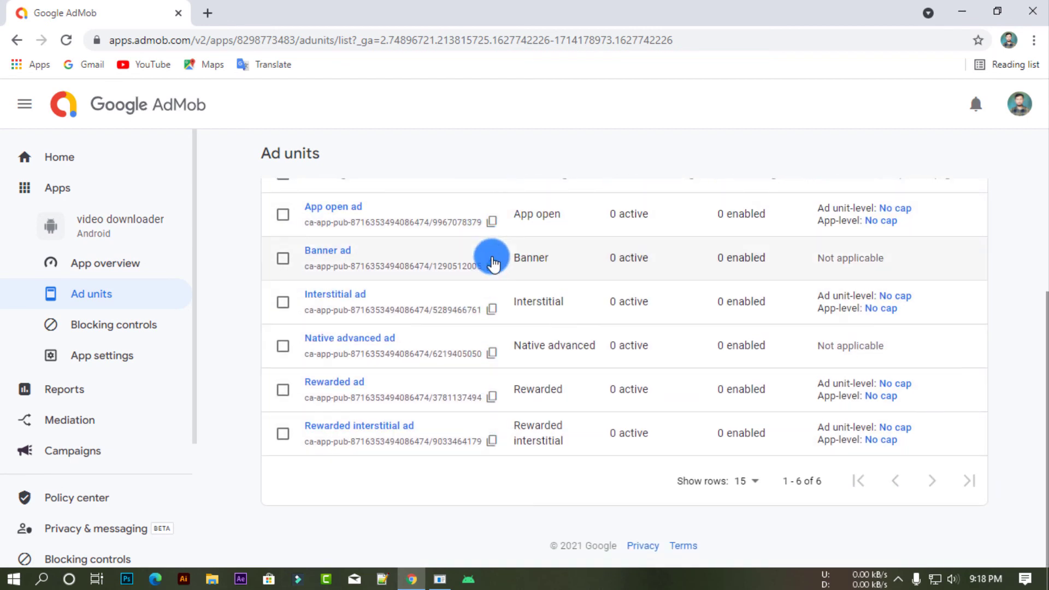
pyautogui.click(493, 354)
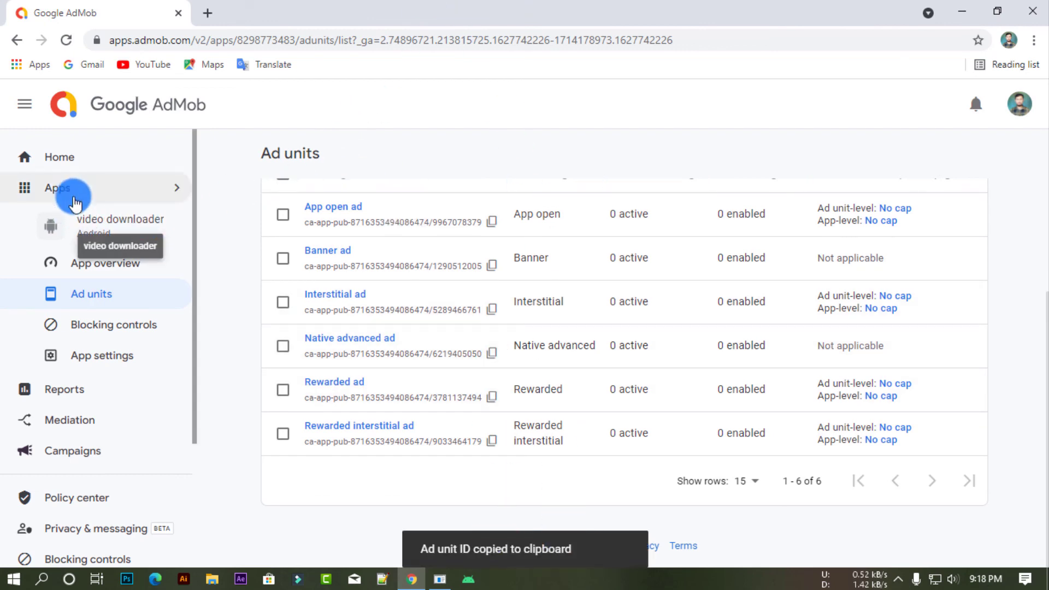
pyautogui.scroll(-3, 105, 398)
pyautogui.scroll(3, 51, 297)
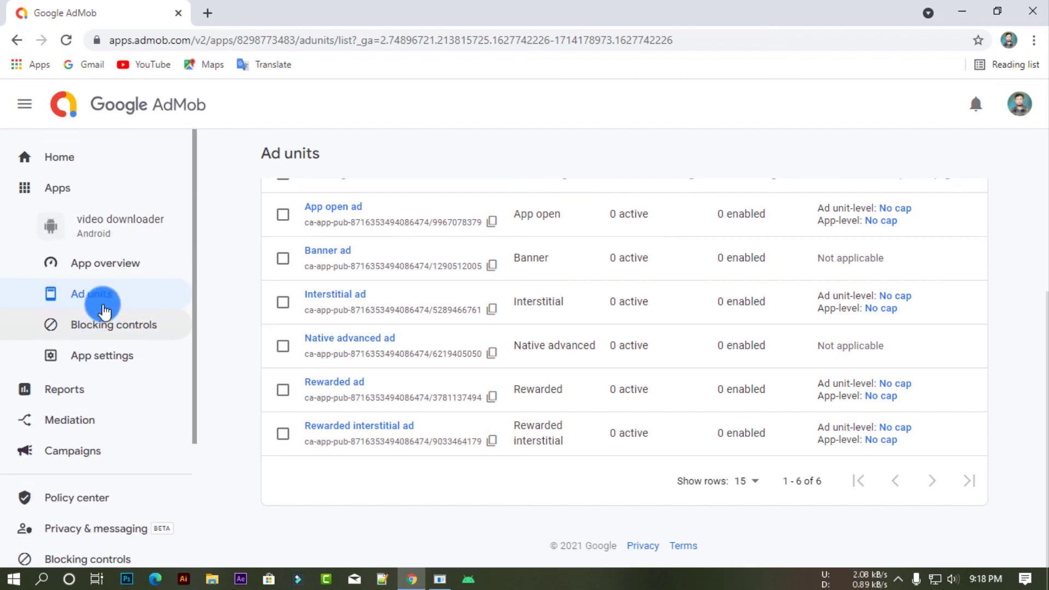
# Open the Home dashboard, look over its cards, and set the comparison period to "Last 28 days vs previous 28 days".
pyautogui.click(82, 157)
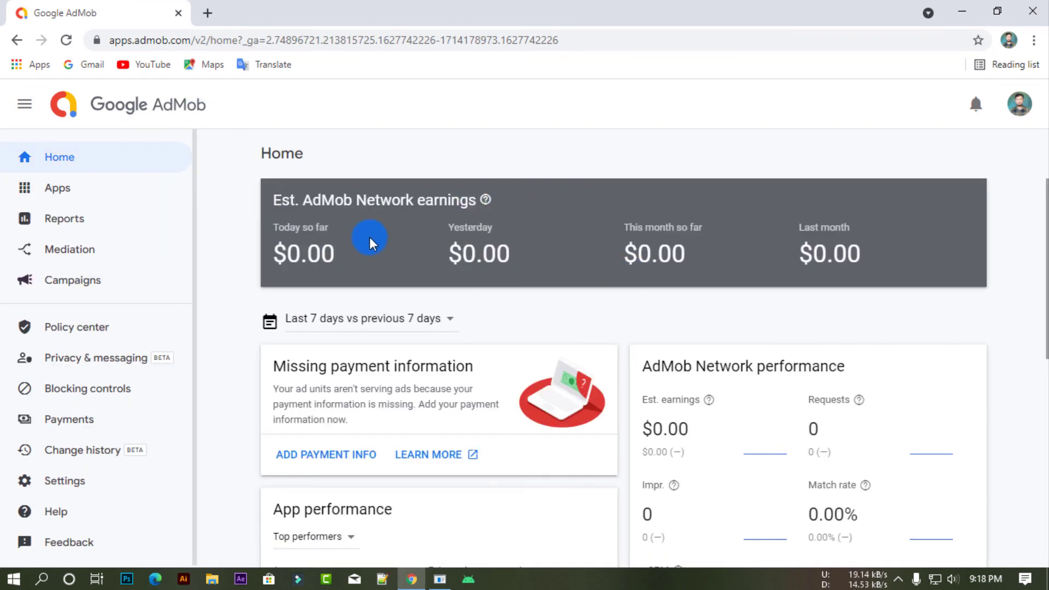
pyautogui.scroll(-3, 540, 249)
pyautogui.scroll(3, 433, 211)
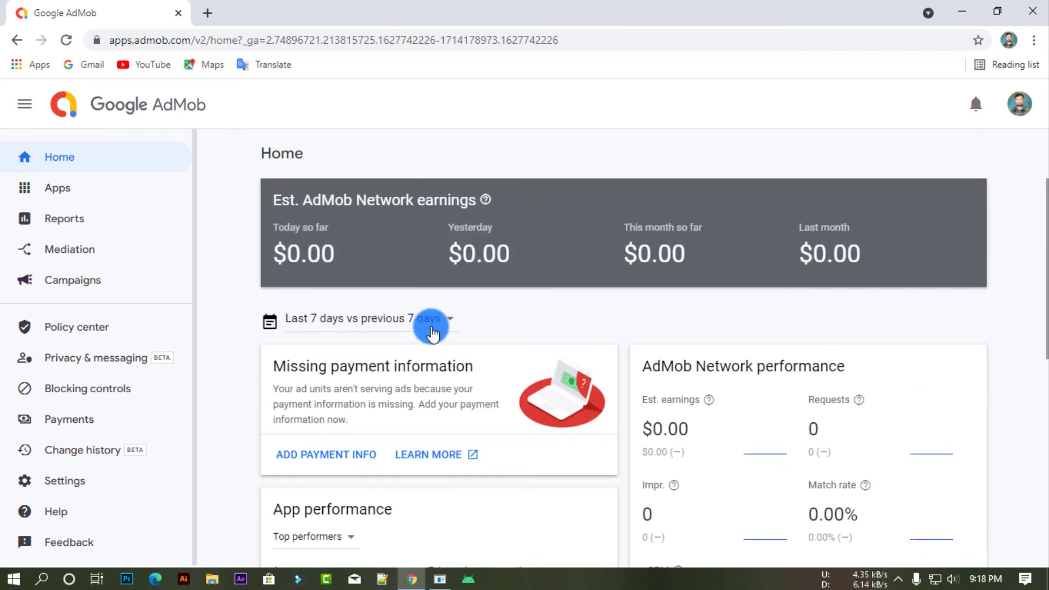
pyautogui.click(433, 323)
pyautogui.click(368, 337)
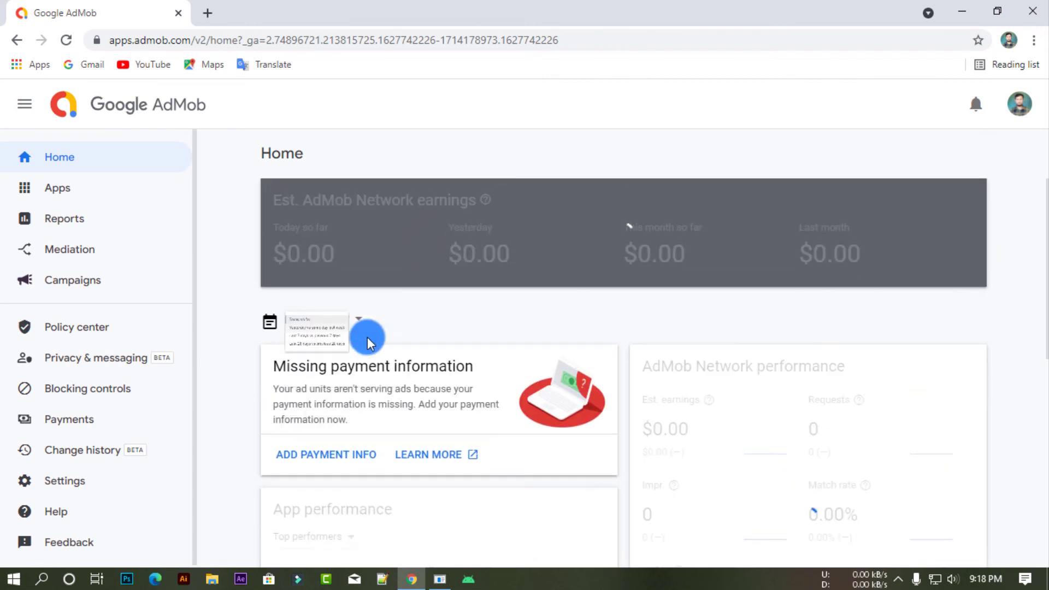
pyautogui.click(354, 320)
pyautogui.click(368, 410)
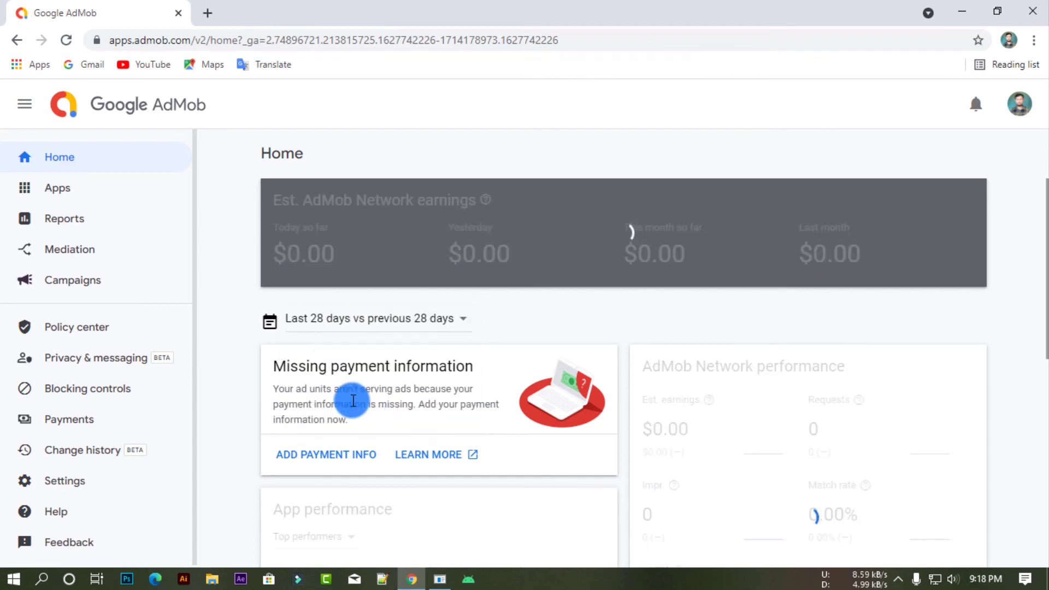
# Examine the Home dashboard's payment information, app performance and AdMob Network performance cards.
pyautogui.scroll(-9, 403, 272)
pyautogui.scroll(8, 475, 349)
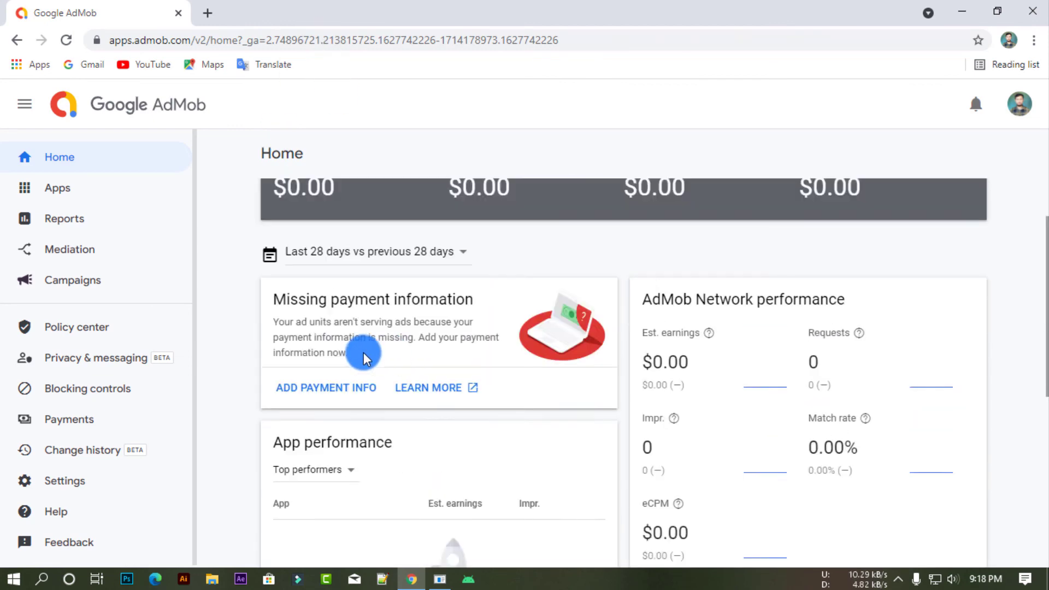
pyautogui.scroll(1, 363, 350)
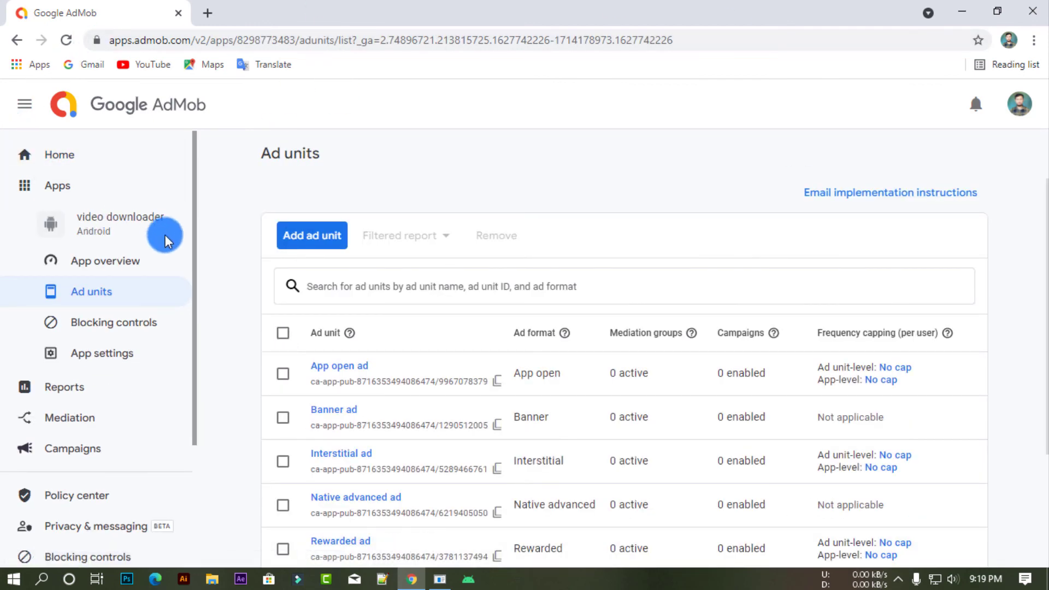
# Open the video downloader app's settings, copy its app ID, and look over the ad serving and linked services settings.
pyautogui.click(143, 364)
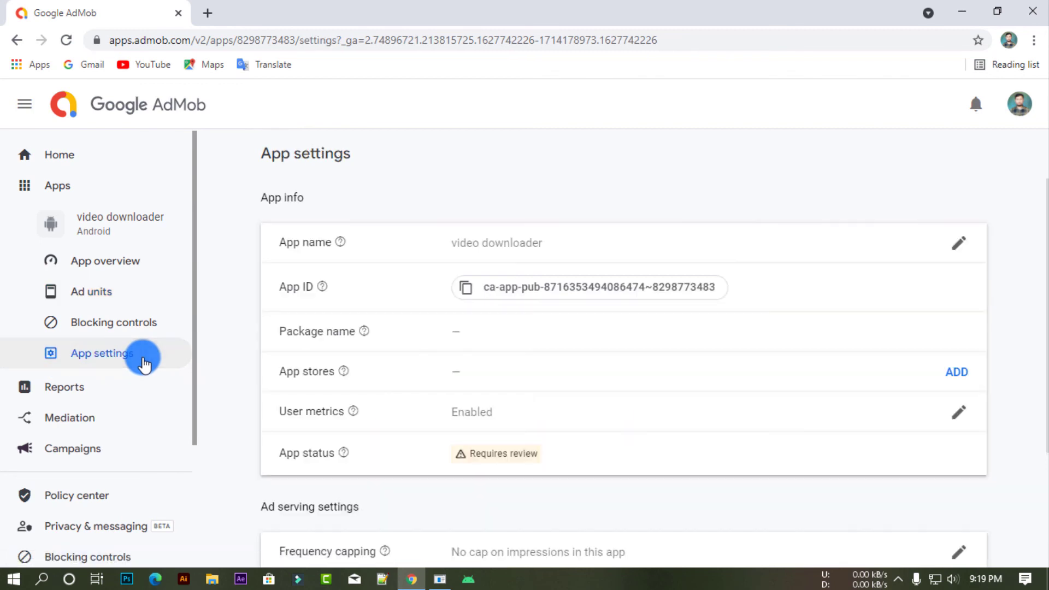
pyautogui.scroll(-1, 491, 317)
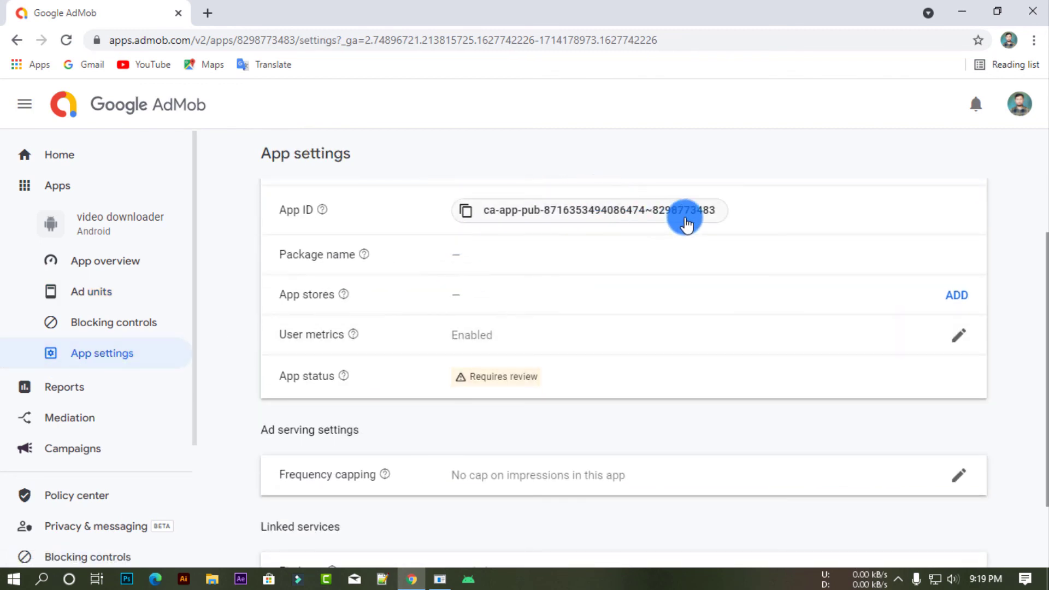
pyautogui.click(563, 224)
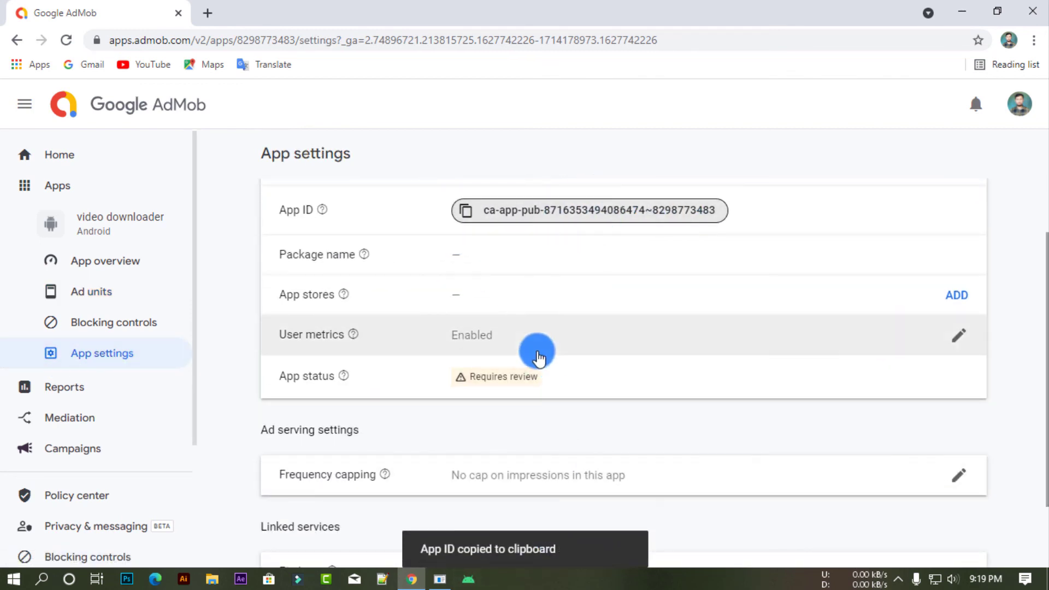
pyautogui.scroll(-1, 508, 325)
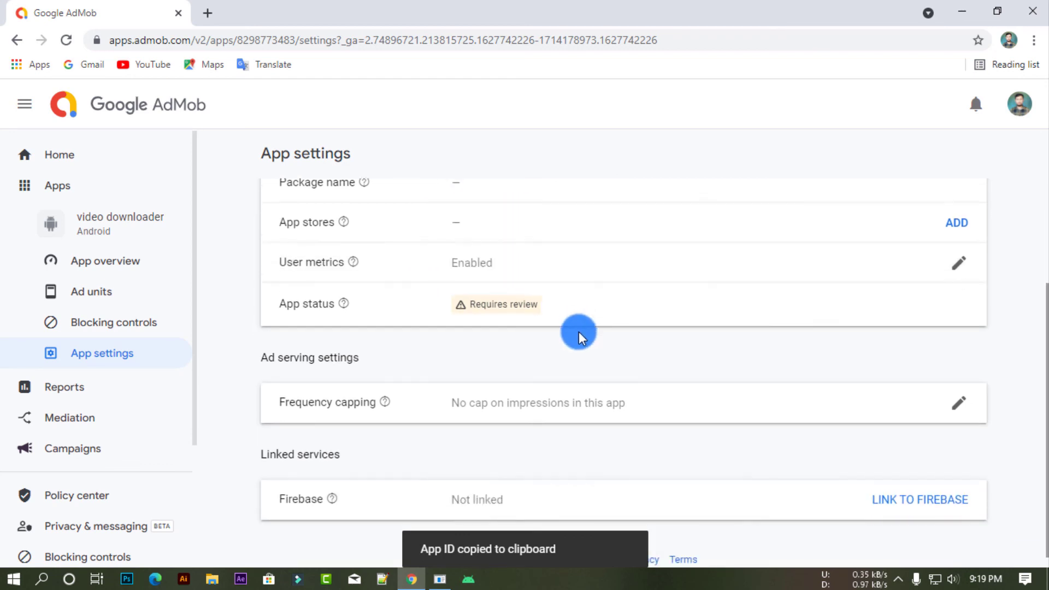
pyautogui.scroll(2, 432, 379)
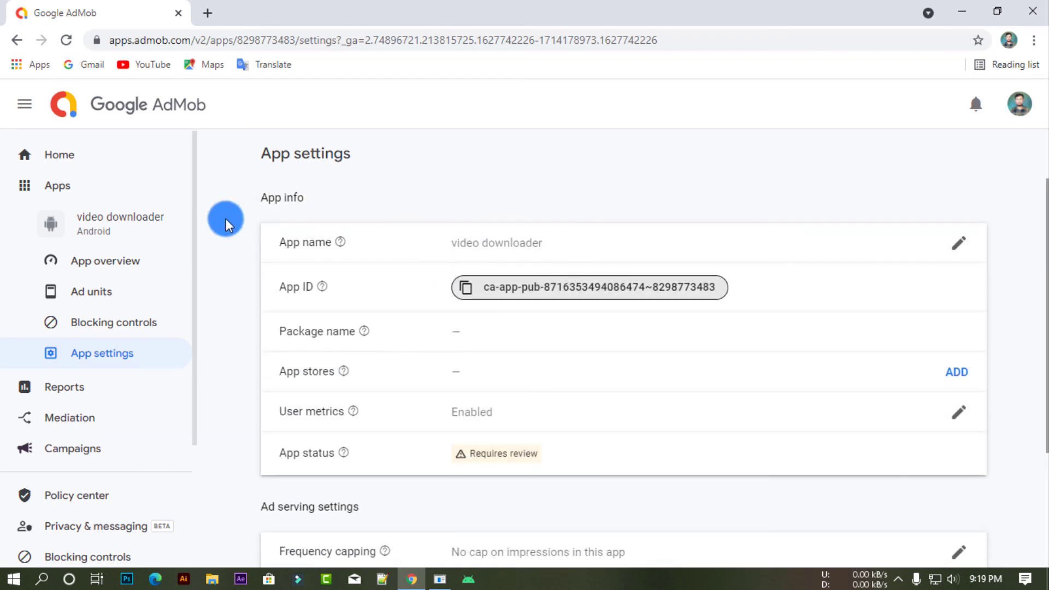
# Visit the app's blocking controls, open its overview, and look through the estimated earnings and performance cards.
pyautogui.click(162, 320)
pyautogui.click(140, 258)
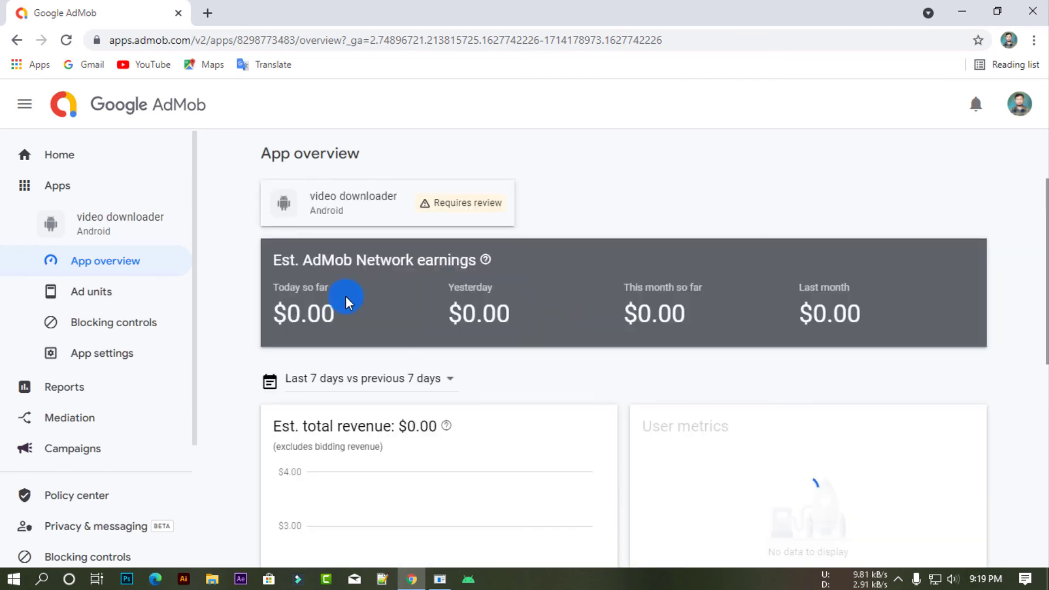
pyautogui.scroll(-4, 316, 293)
# Look through the video downloader app's full list of ad units and open a new browser tab.
pyautogui.click(104, 293)
pyautogui.scroll(-1, 677, 347)
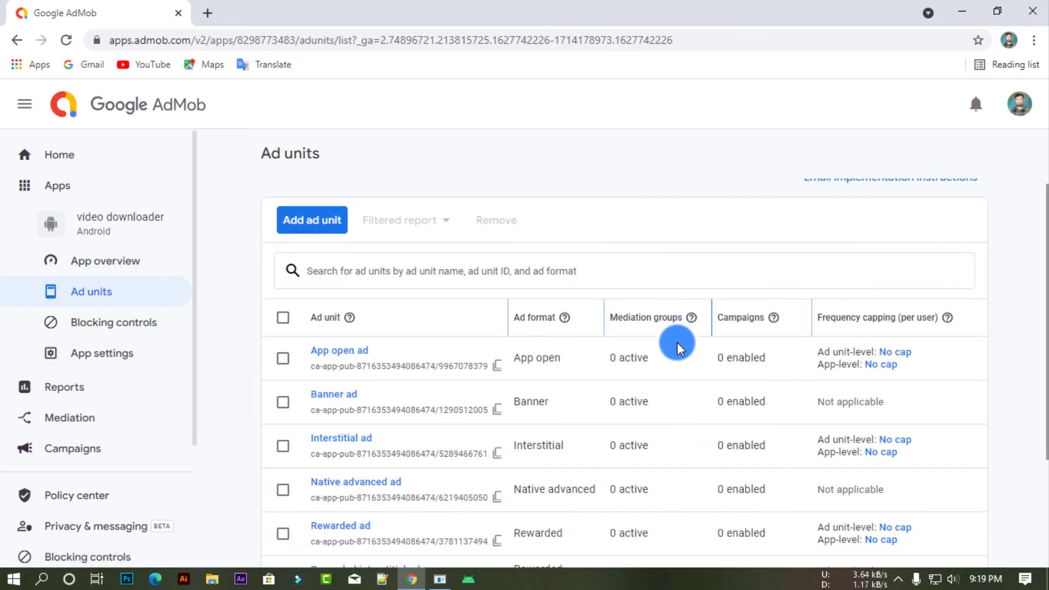
pyautogui.scroll(1, 328, 399)
pyautogui.scroll(-2, 674, 445)
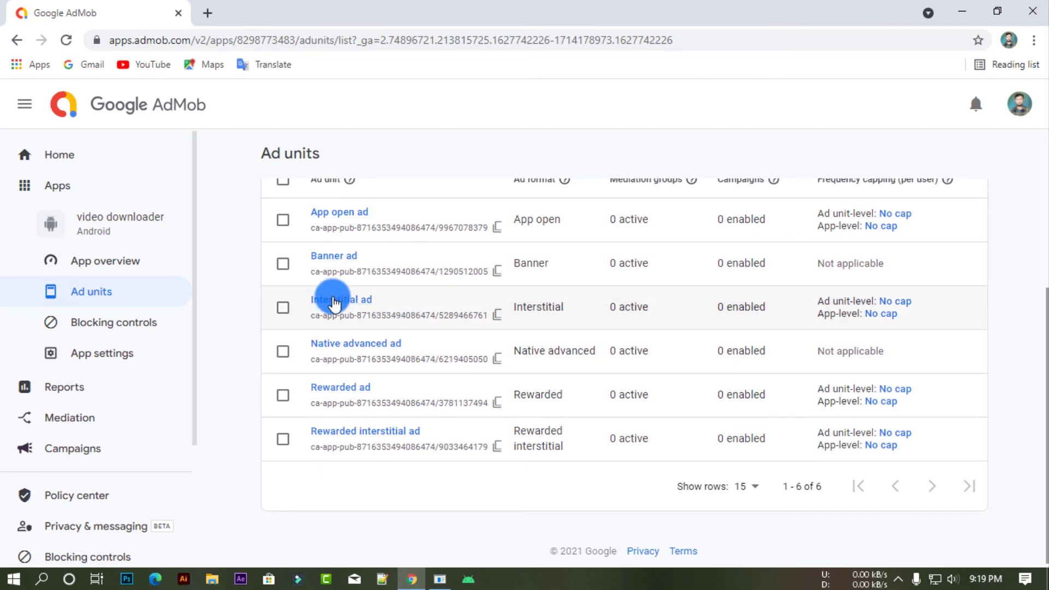
pyautogui.click(207, 14)
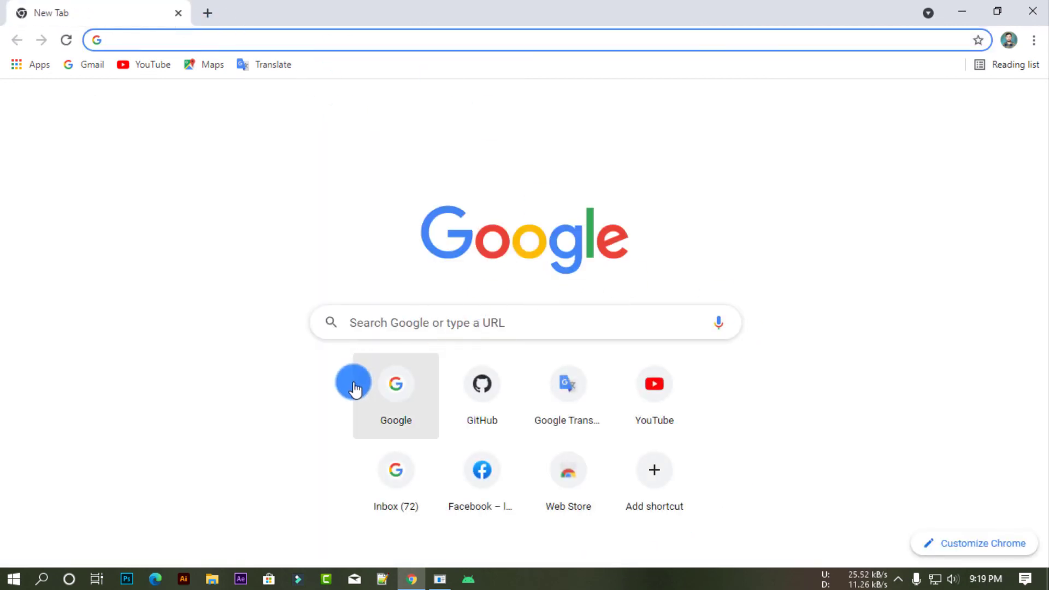